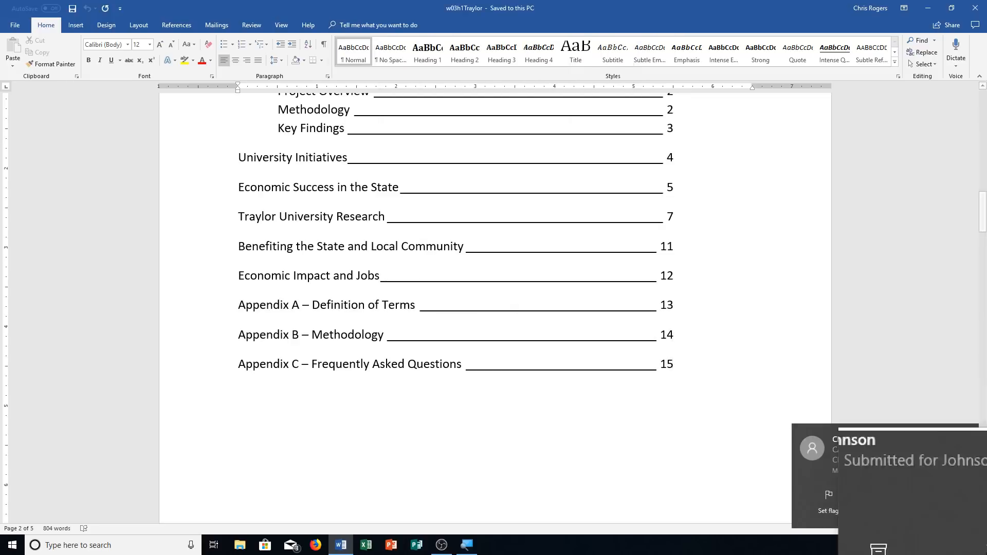
Dismiss the incoming mail notifications covering the document.
{"action": "left_click", "coordinate": [943, 504]}
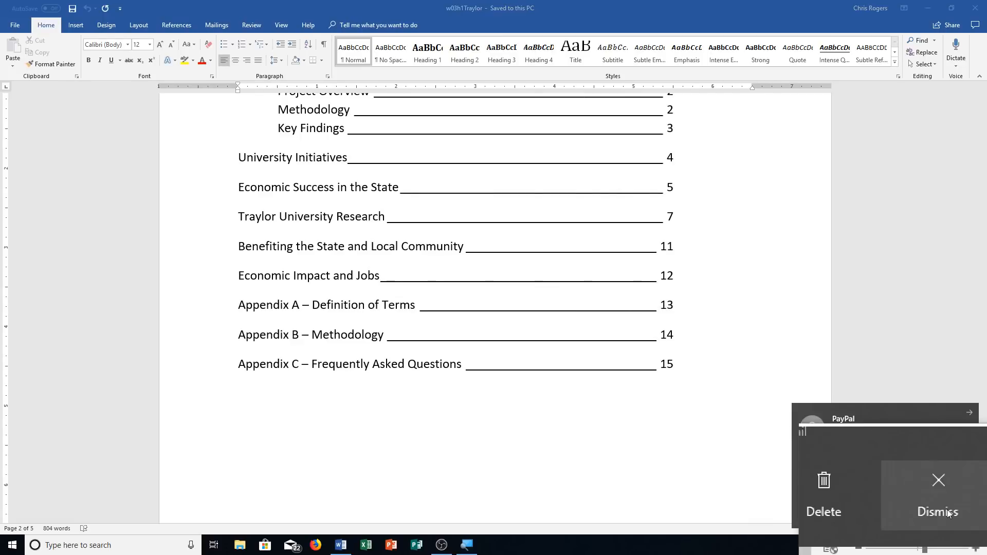
{"action": "left_click", "coordinate": [944, 510]}
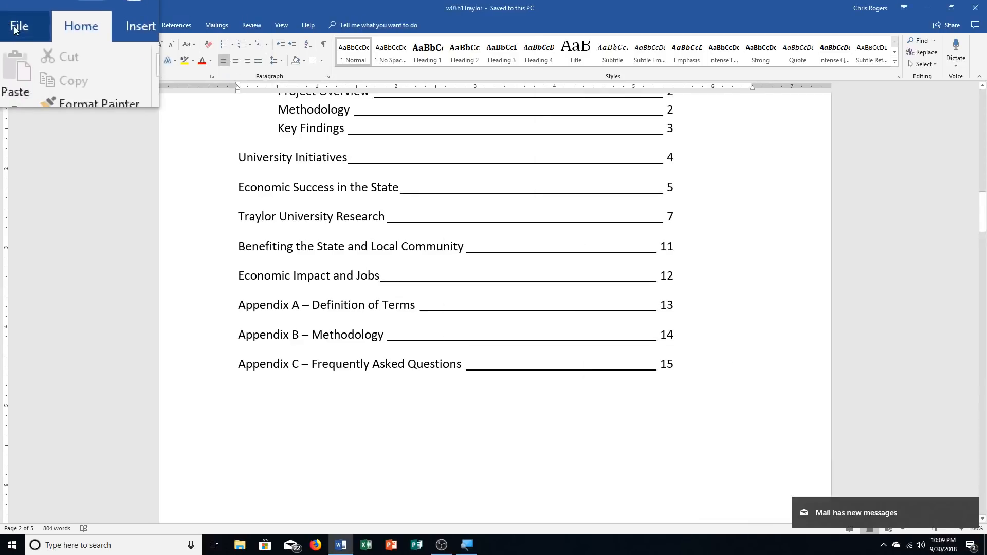
Save a copy of the document in the Documents folder, adding an underscore and the student's last and first name to w03h1Traylor.
{"action": "left_click", "coordinate": [11, 24]}
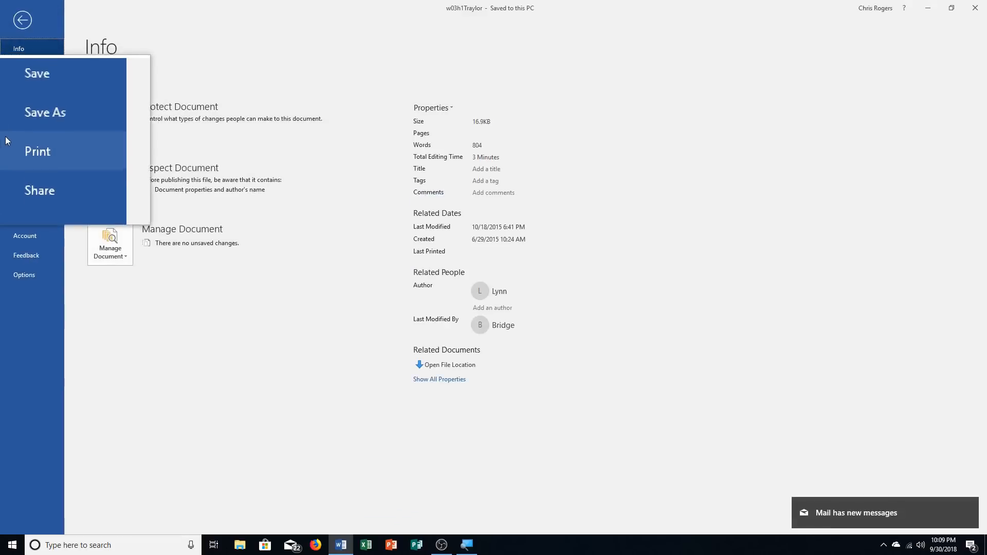
{"action": "left_click", "coordinate": [6, 135]}
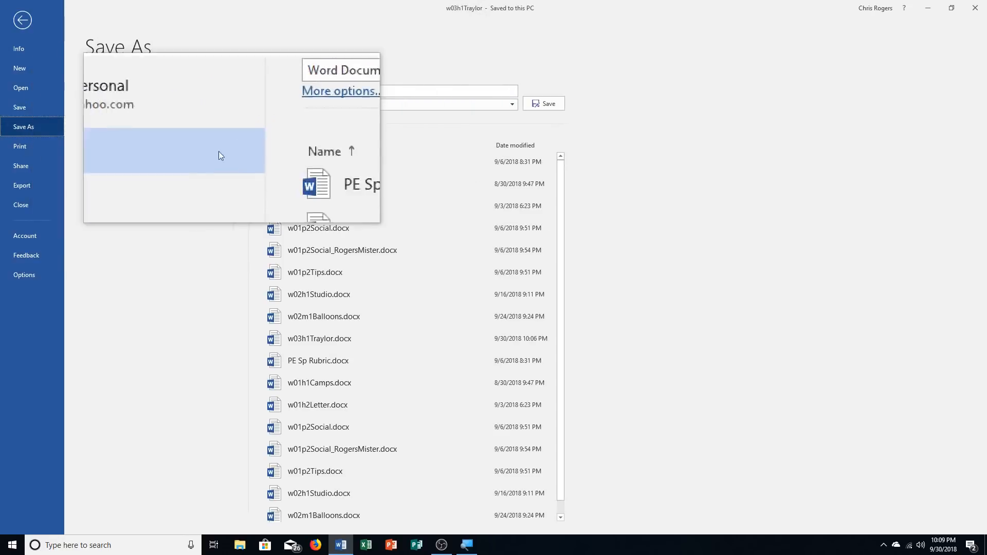
{"action": "left_click", "coordinate": [123, 199]}
{"action": "left_click", "coordinate": [119, 201]}
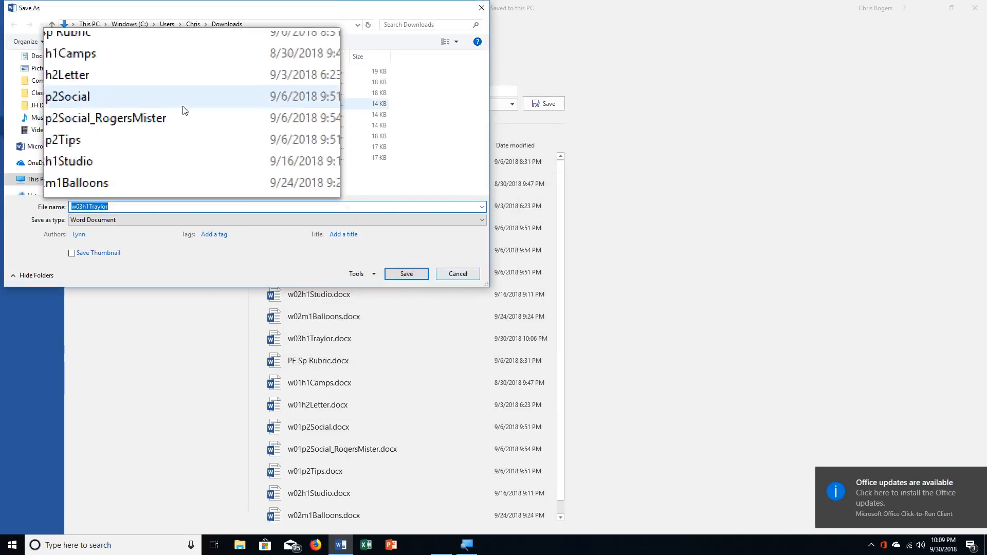
{"action": "left_click", "coordinate": [67, 113]}
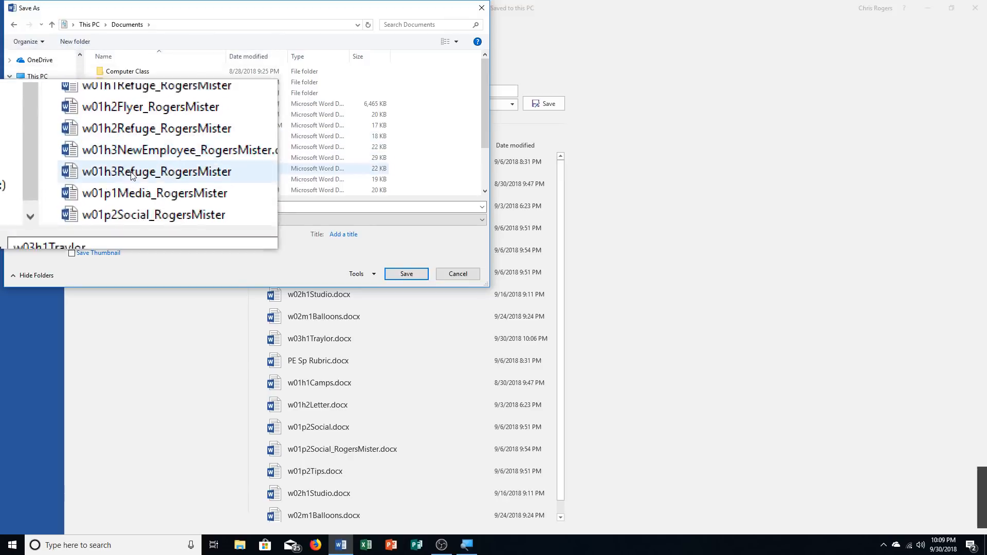
{"action": "left_click", "coordinate": [122, 206]}
{"action": "left_click", "coordinate": [120, 208]}
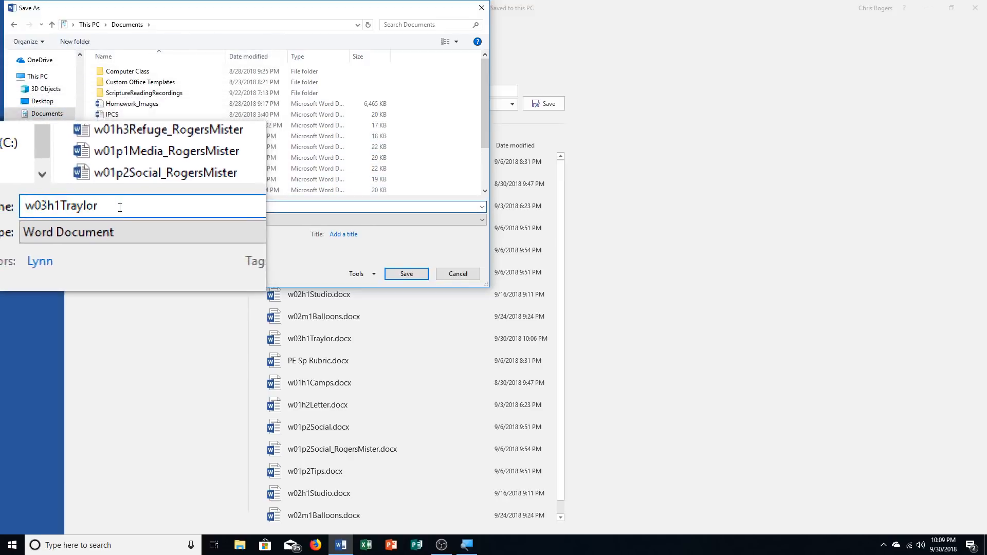
{"action": "type", "text": "_Rogers"}
{"action": "type", "text": "Mister"}
{"action": "key", "text": "Return"}
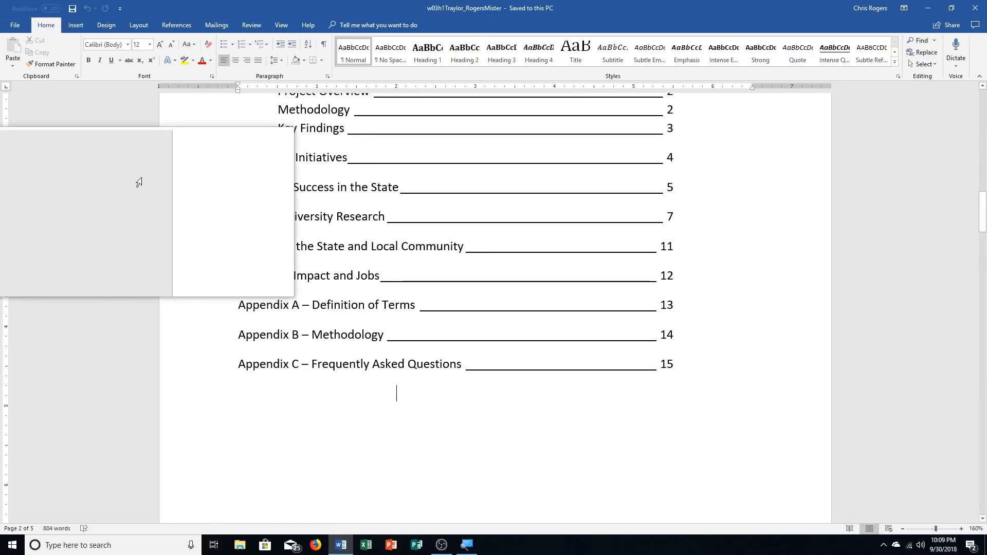
Check the ruler display setting and look through the report to its last page and back to the title page.
{"action": "left_click", "coordinate": [288, 22]}
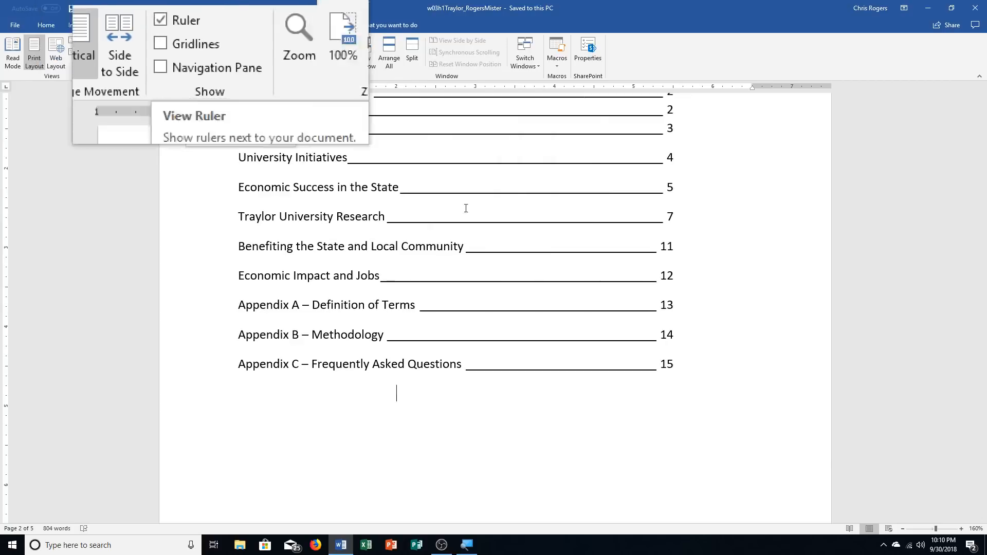
{"action": "scroll", "coordinate": [813, 391], "scroll_direction": "down", "scroll_amount": 5}
{"action": "scroll", "coordinate": [787, 362], "scroll_direction": "down", "scroll_amount": 15}
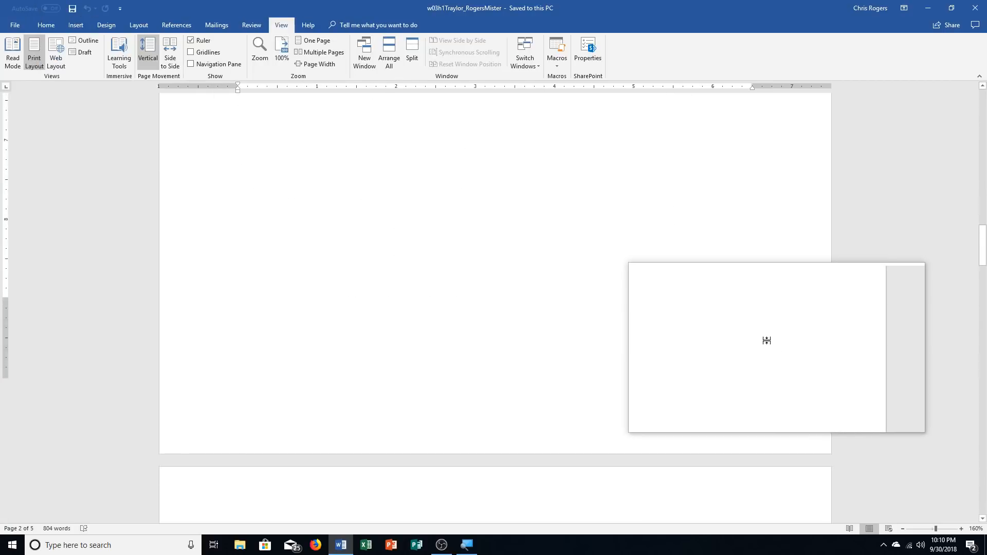
{"action": "scroll", "coordinate": [765, 334], "scroll_direction": "down", "scroll_amount": 15}
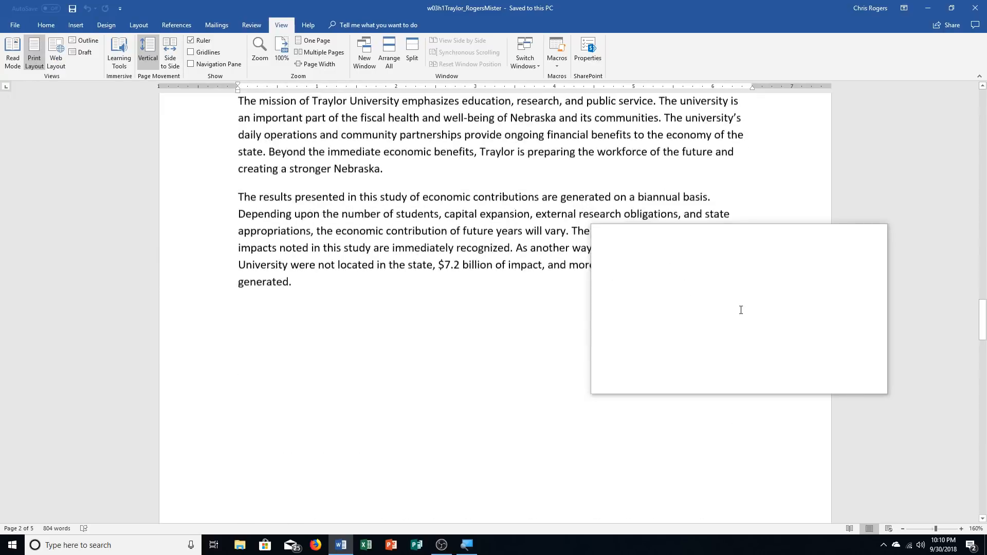
{"action": "scroll", "coordinate": [739, 306], "scroll_direction": "down", "scroll_amount": 12}
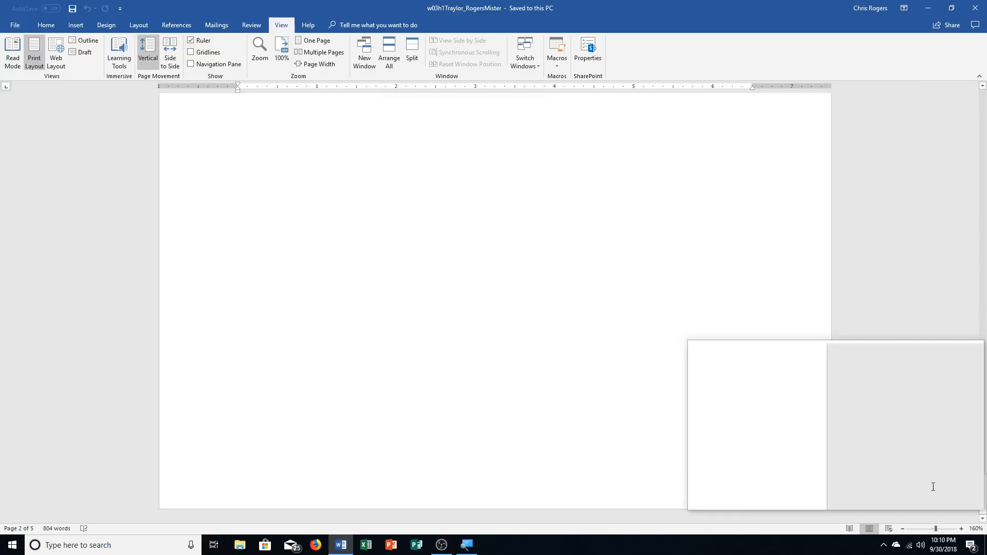
{"action": "scroll", "coordinate": [972, 457], "scroll_direction": "down", "scroll_amount": 5}
{"action": "left_click", "coordinate": [886, 216]}
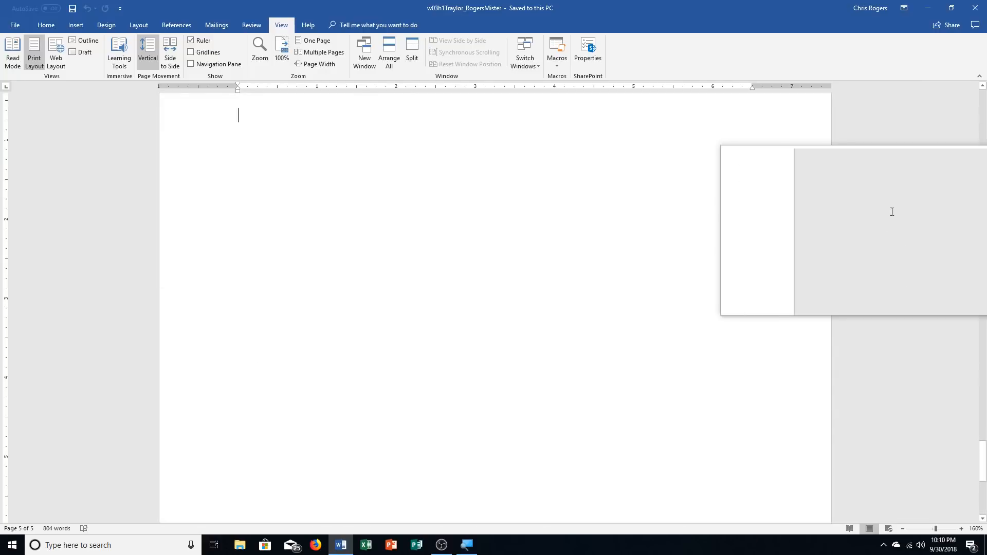
{"action": "left_click_drag", "start_coordinate": [983, 494], "coordinate": [982, 108]}
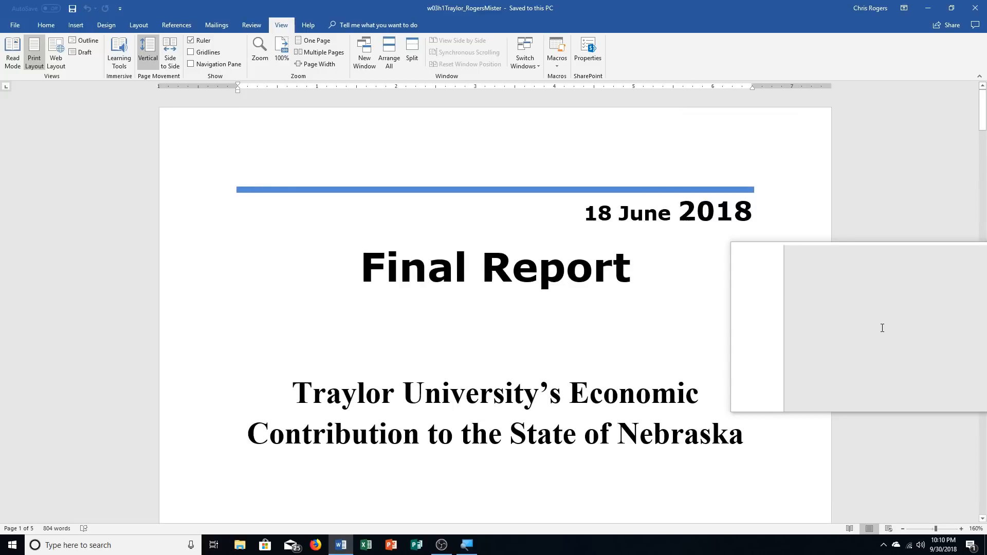
Below Key Findings, write "Table 1 shows the top industry sectors in which Traylor University makes a difference in terms of economic impact." and start a new paragraph.
{"action": "key", "text": "ctrl+End"}
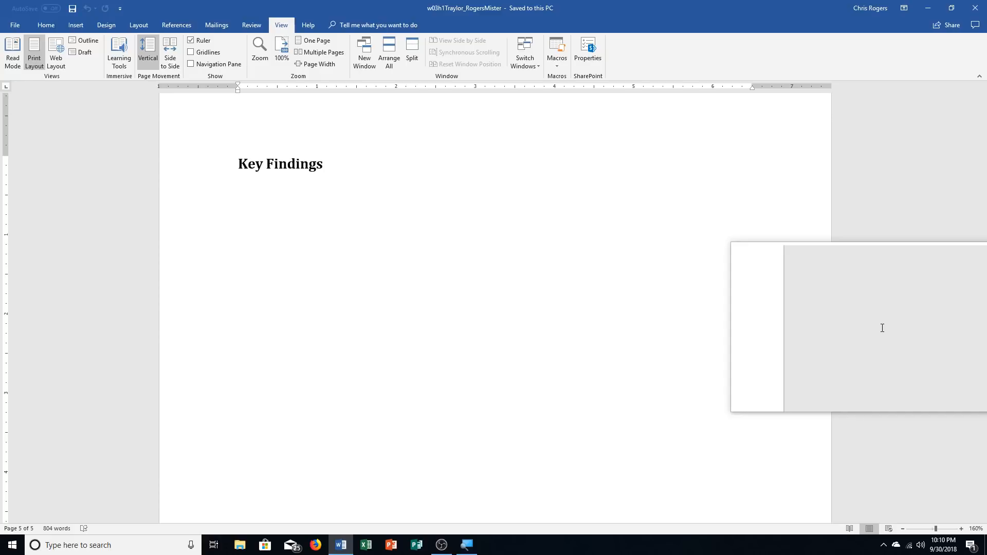
{"action": "type", "text": "Ta"}
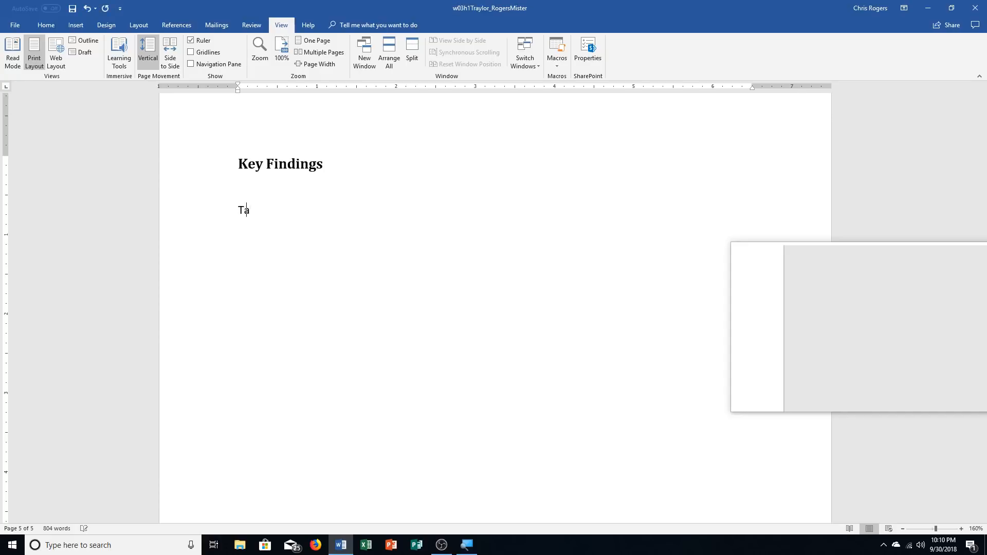
{"action": "type", "text": "ble 1 shows the top indust"}
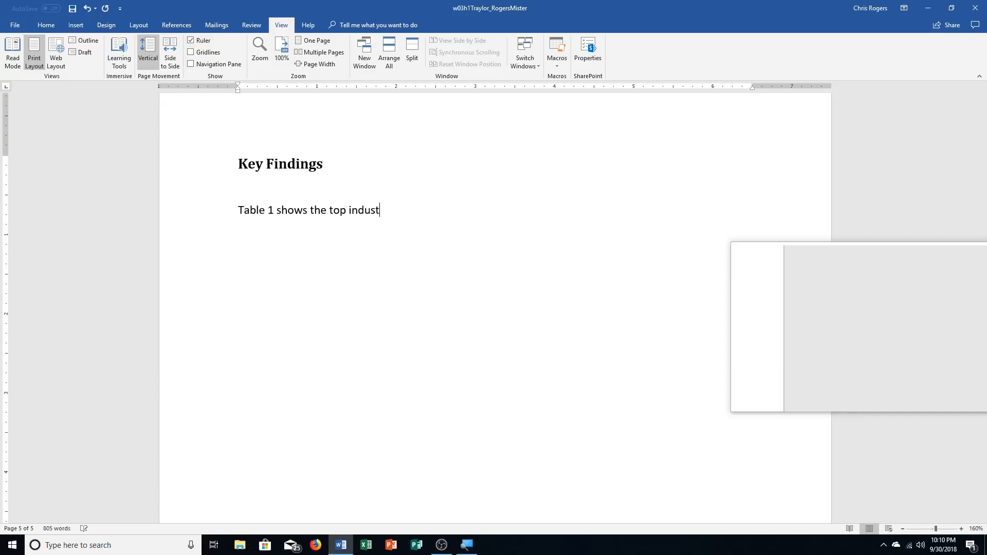
{"action": "type", "text": "ry sectors in which Traylor "}
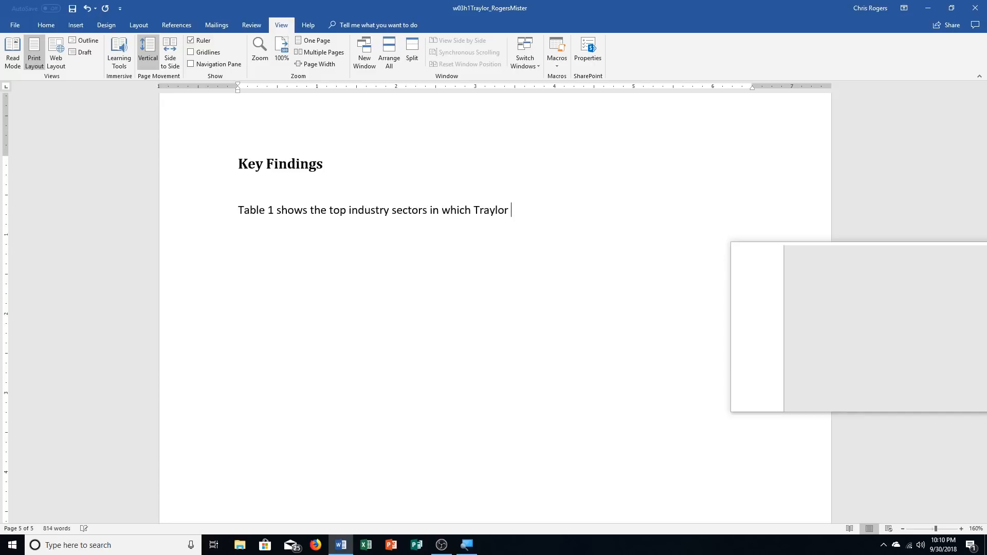
{"action": "type", "text": "University makes a differenc"}
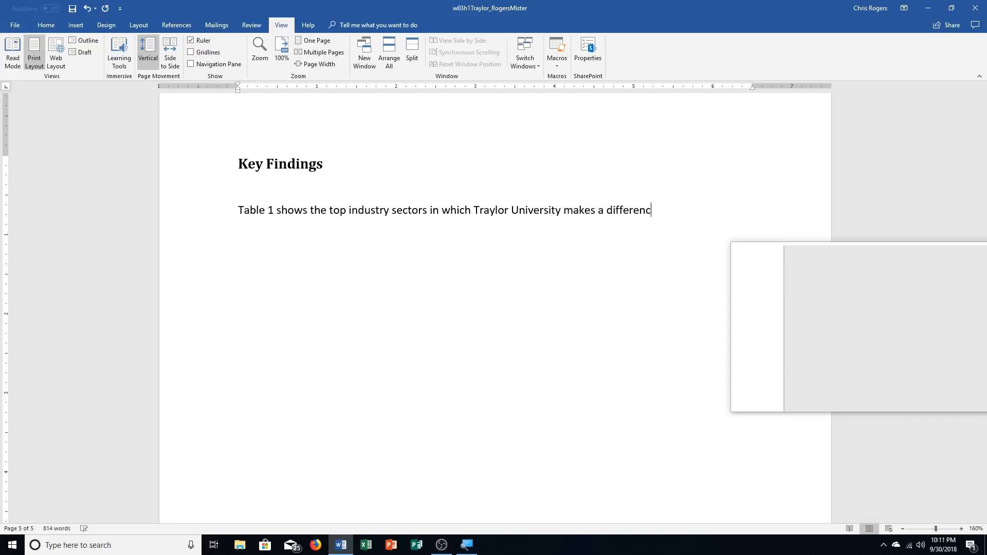
{"action": "type", "text": "e in terms of economic imp"}
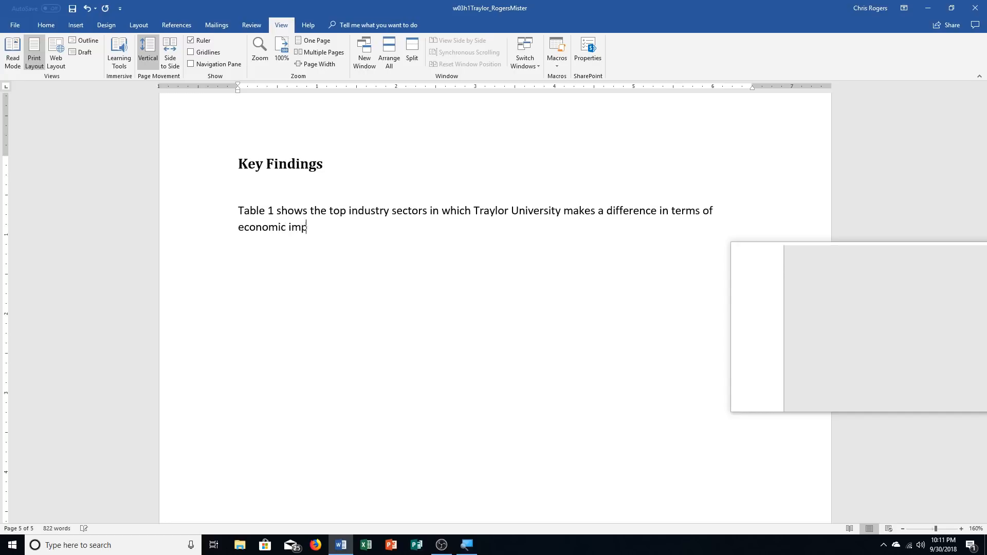
{"action": "type", "text": "act."}
{"action": "key", "text": "Return"}
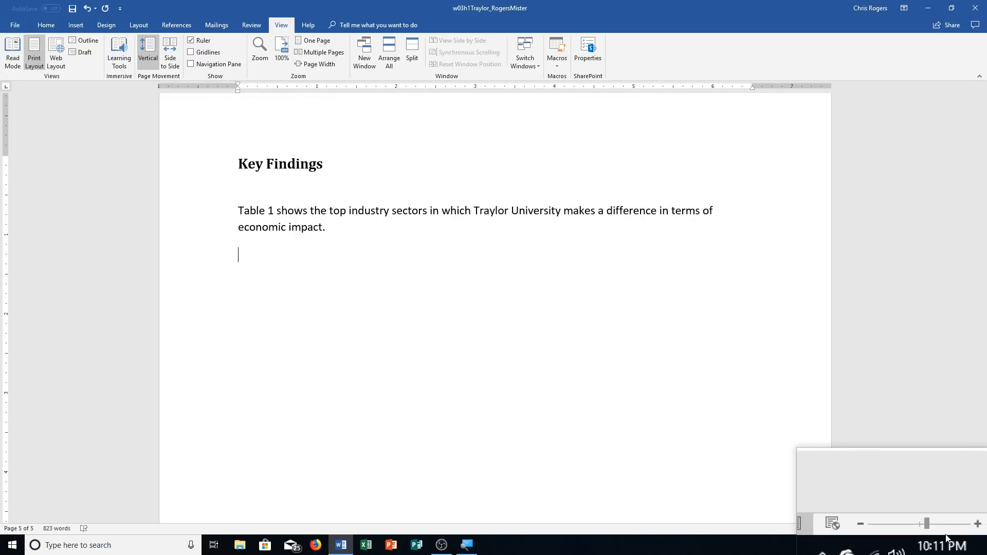
Zoom the document to 190% and insert a table with four columns and five rows below the Table 1 sentence.
{"action": "left_click", "coordinate": [964, 526]}
{"action": "left_click", "coordinate": [962, 527]}
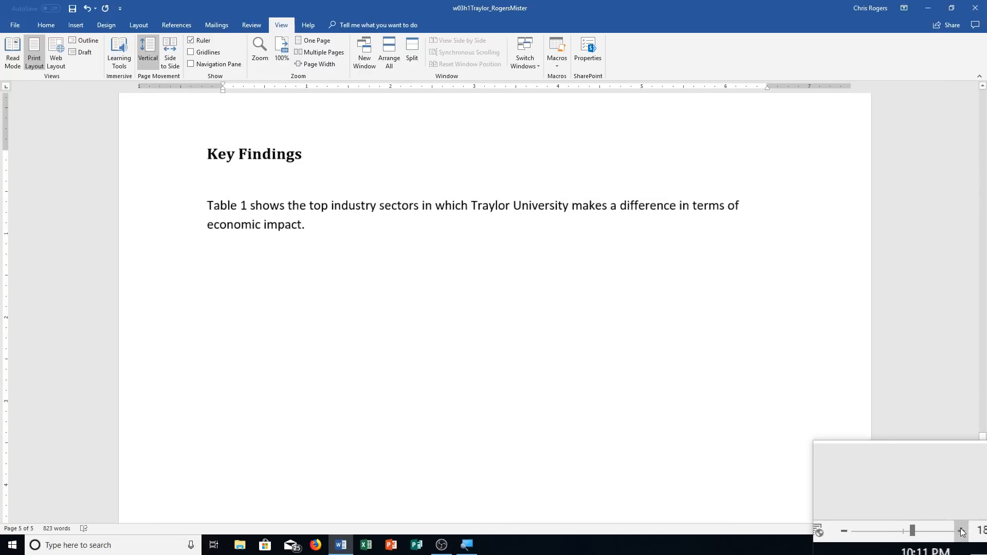
{"action": "left_click", "coordinate": [961, 530]}
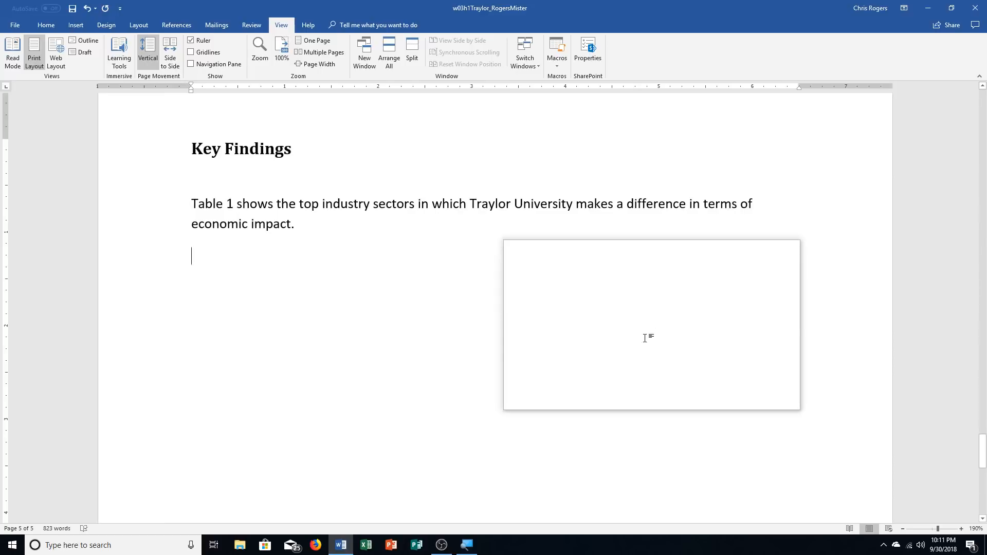
{"action": "left_click", "coordinate": [75, 28]}
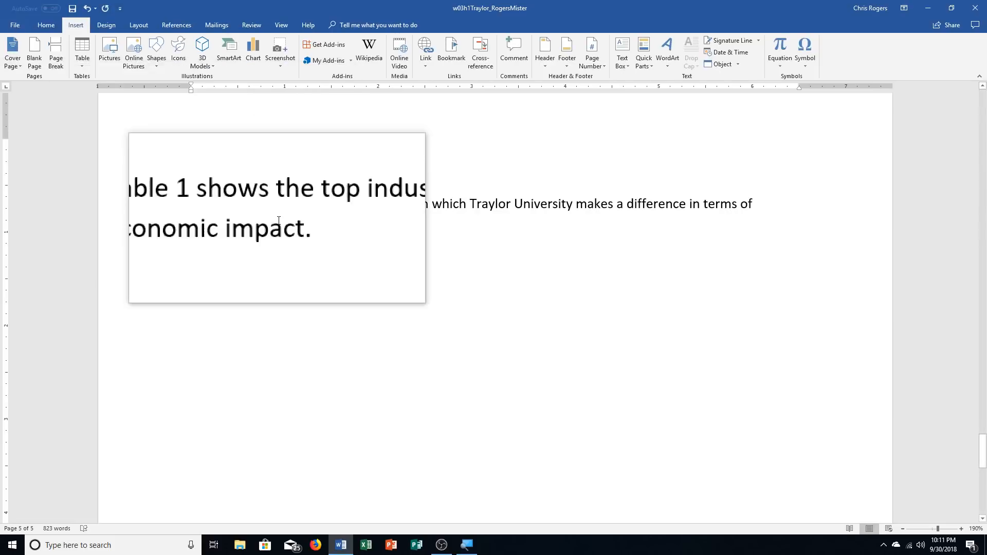
{"action": "left_click", "coordinate": [82, 54]}
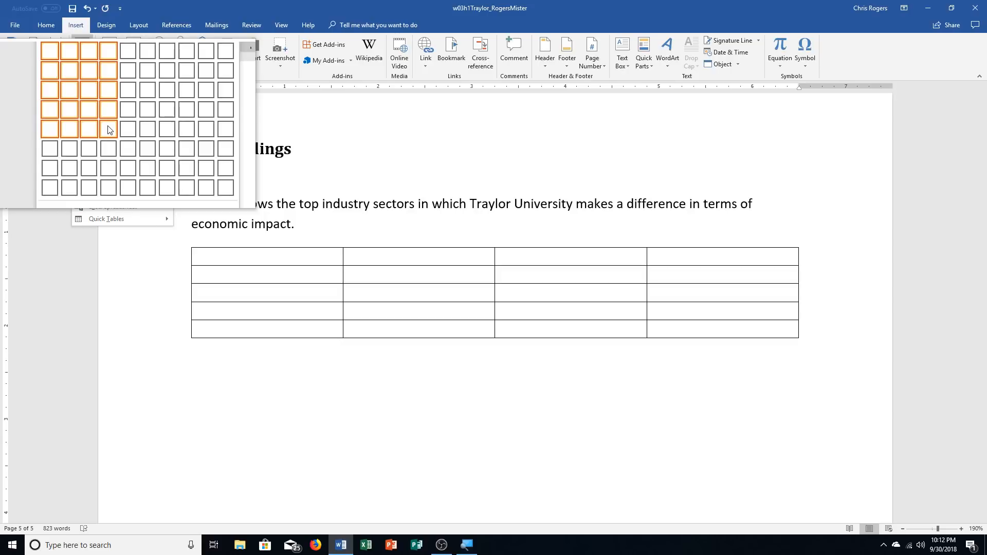
{"action": "left_click", "coordinate": [109, 130]}
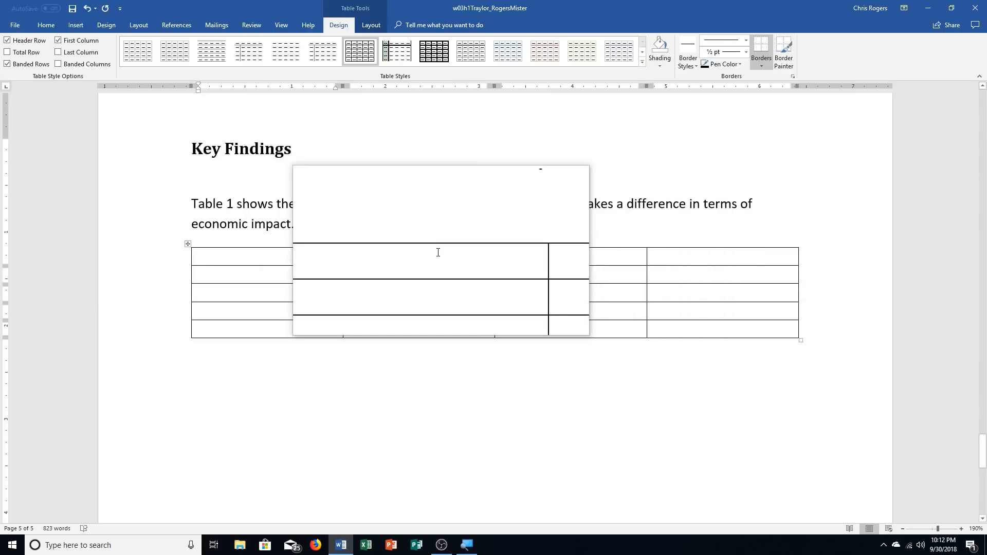
Fill the table's first row with the column headings Sector, Description, Category and Economic Impact.
{"action": "type", "text": "Se"}
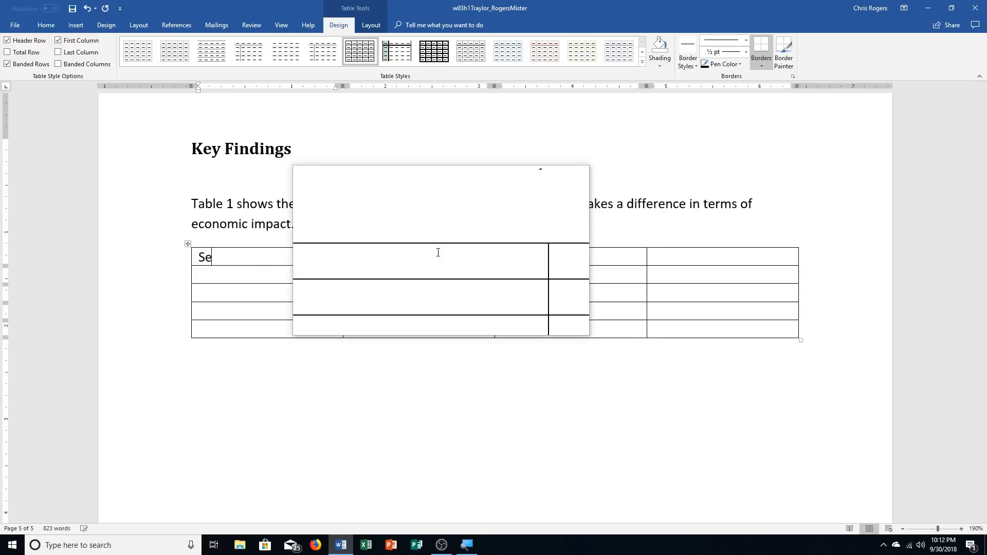
{"action": "type", "text": "ctor"}
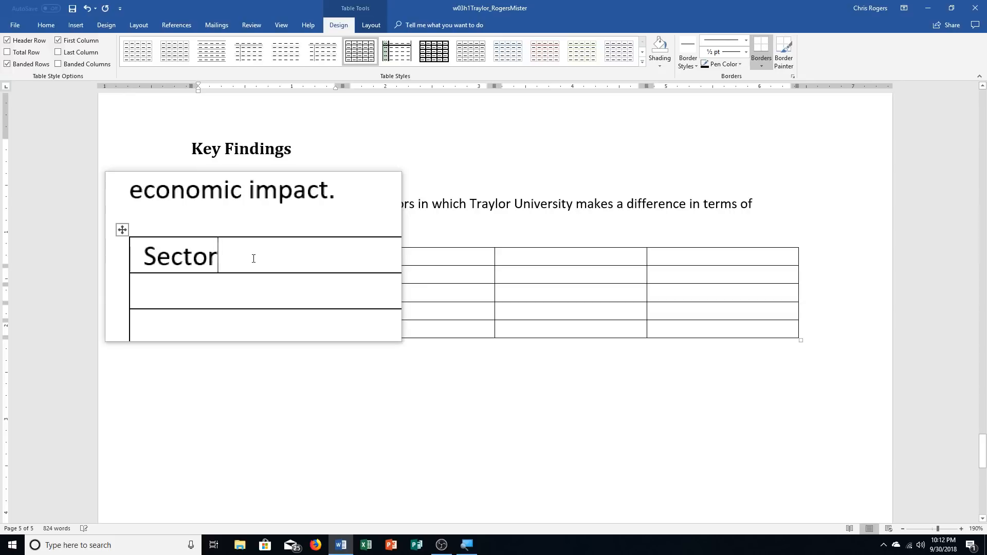
{"action": "key", "text": "Tab"}
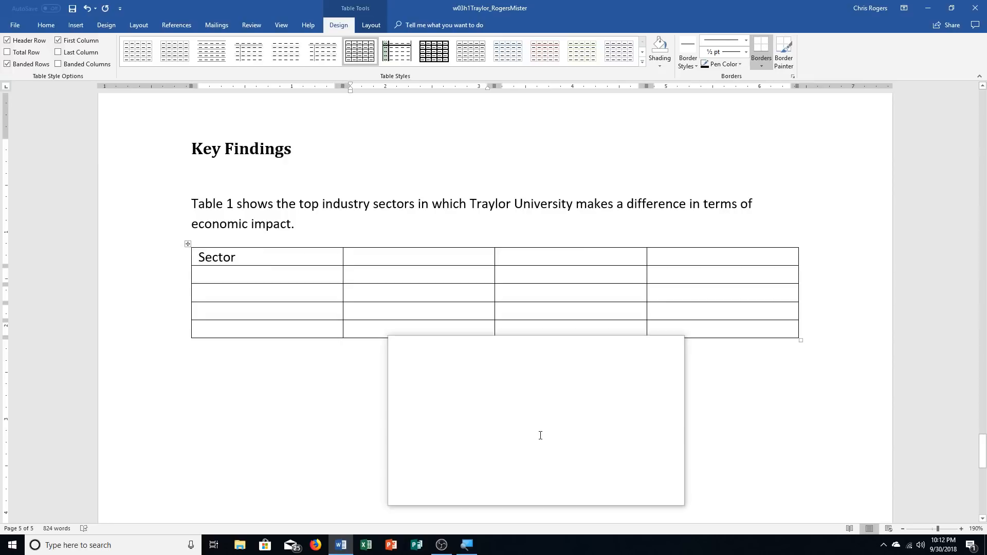
{"action": "type", "text": "Descrt"}
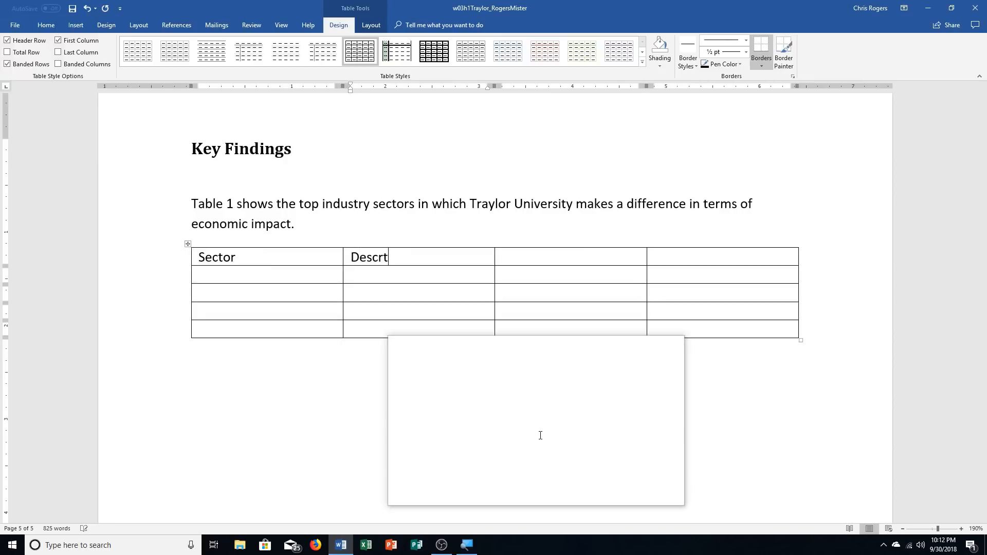
{"action": "key", "text": "BackSpace"}
{"action": "type", "text": "iption"}
{"action": "key", "text": "Tab"}
{"action": "type", "text": "Category"}
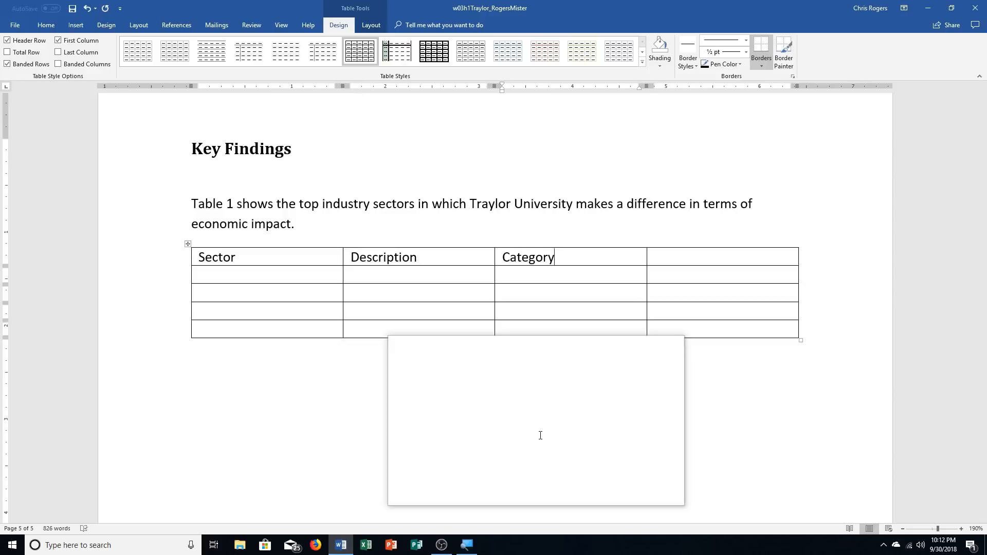
{"action": "key", "text": "Tab"}
{"action": "type", "text": "Economic Impact"}
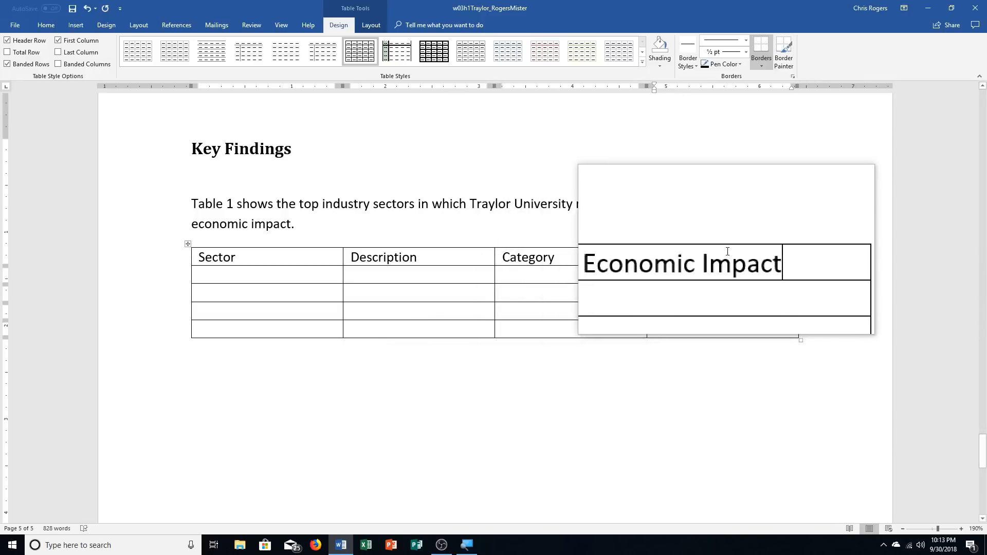
Step back through the heading cells from Category to Sector and return the cursor to the end of Economic Impact.
{"action": "double_click", "coordinate": [520, 254]}
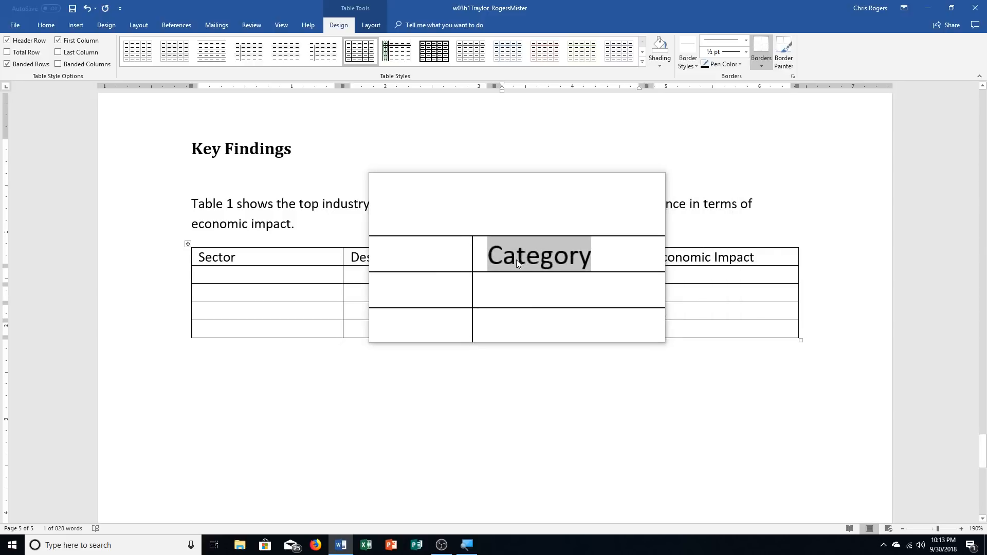
{"action": "key", "text": "shift+Tab"}
{"action": "key", "text": "shift+Tab"}
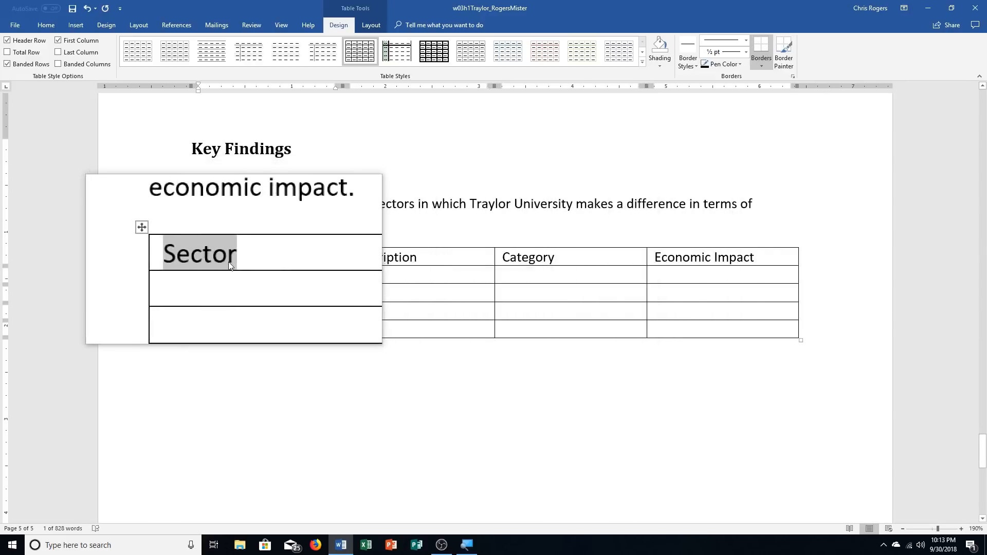
{"action": "left_click", "coordinate": [768, 257]}
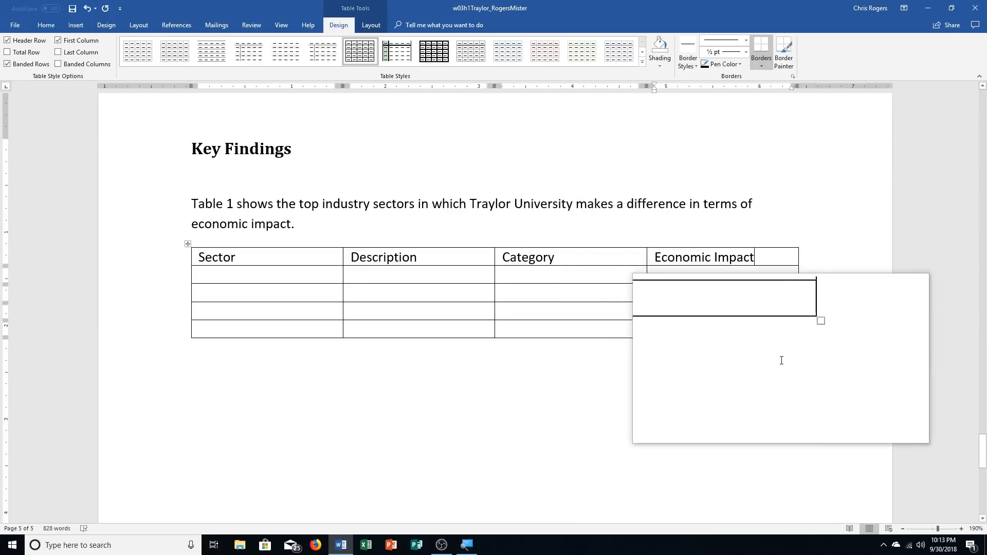
Fill the table's second row with sector 487, Colleges and universities, category Education and economic impact 1,770,281,355.
{"action": "key", "text": "Tab"}
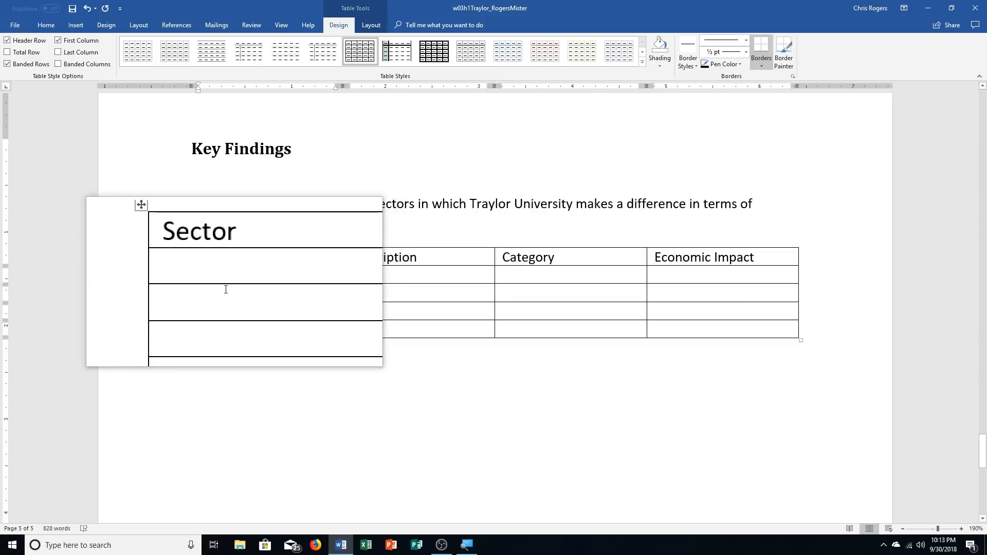
{"action": "key", "text": "Tab"}
{"action": "key", "text": "shift+Tab"}
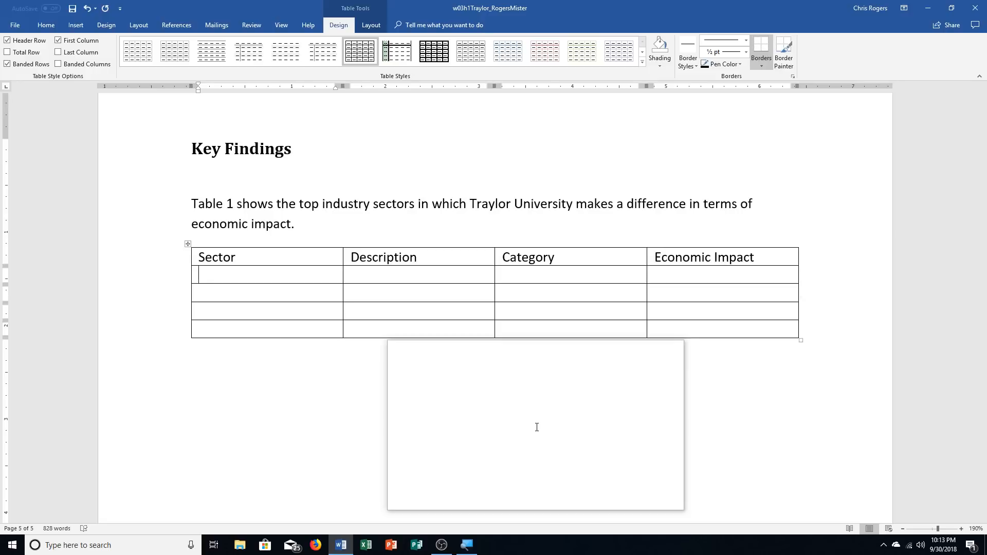
{"action": "type", "text": "4867"}
{"action": "key", "text": "BackSpace"}
{"action": "key", "text": "BackSpace"}
{"action": "type", "text": "7"}
{"action": "key", "text": "Tab"}
{"action": "type", "text": "Colleges and un"}
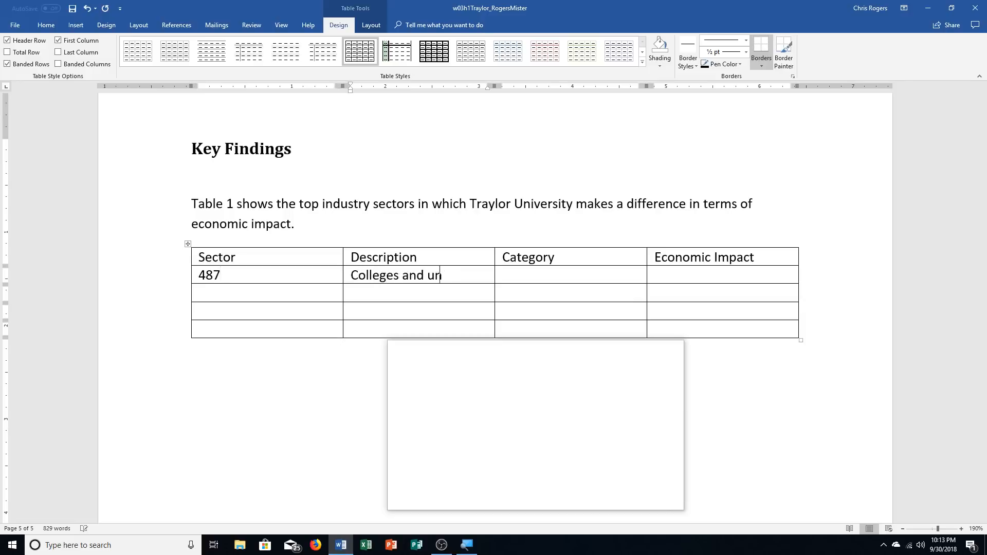
{"action": "type", "text": "iversities"}
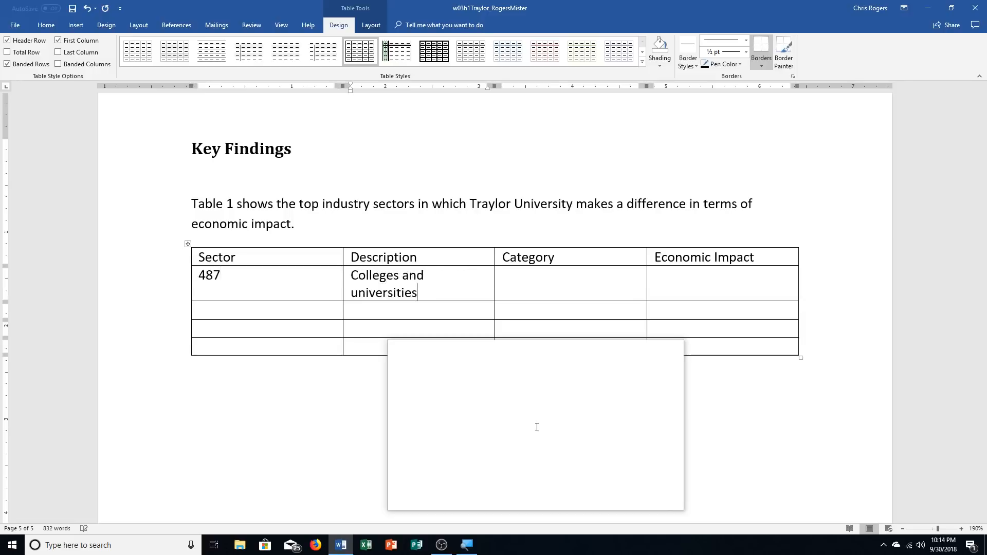
{"action": "key", "text": "Tab"}
{"action": "type", "text": "Education"}
{"action": "key", "text": "Tab"}
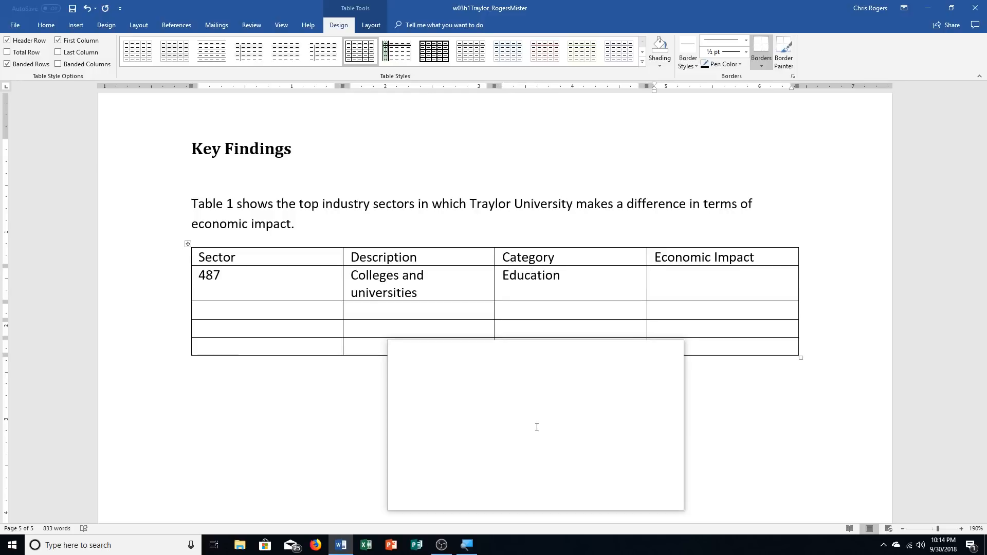
{"action": "type", "text": "1,770,281,355"}
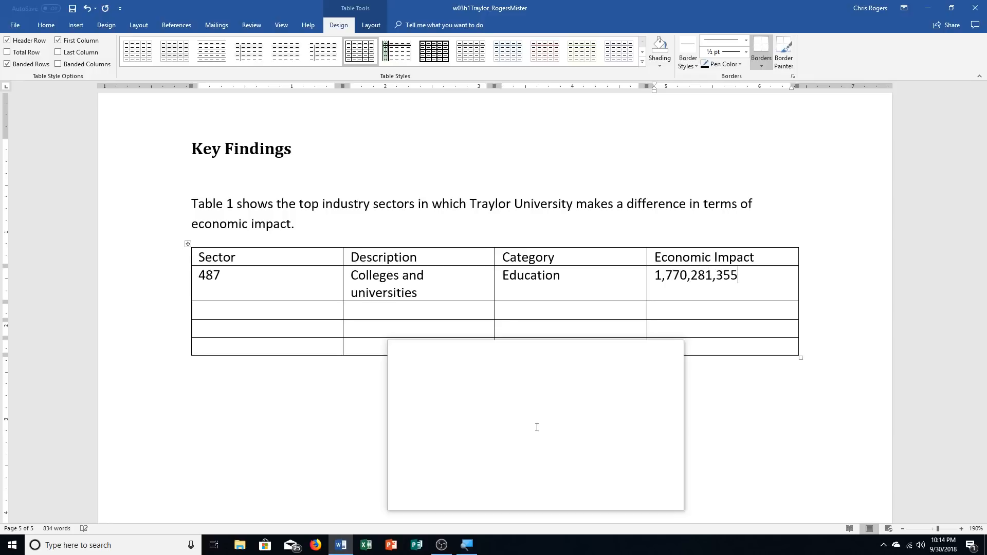
Fill the third row with sector 354, Private hospitals, category Health and economic impact 544,871,166.
{"action": "key", "text": "Tab"}
{"action": "type", "text": "358"}
{"action": "key", "text": "BackSpace"}
{"action": "type", "text": "4"}
{"action": "key", "text": "Tab"}
{"action": "type", "text": "Private "}
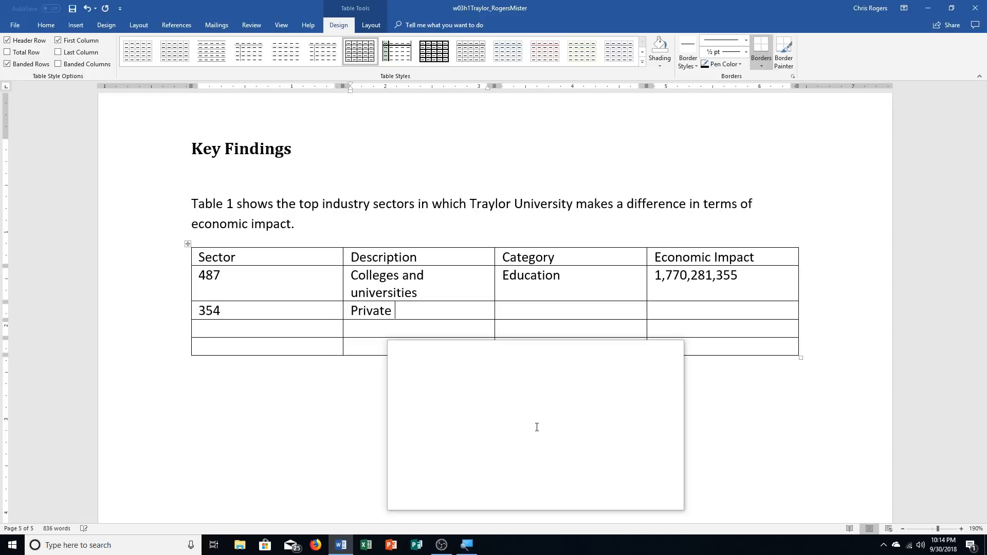
{"action": "type", "text": "hospitals"}
{"action": "key", "text": "Tab"}
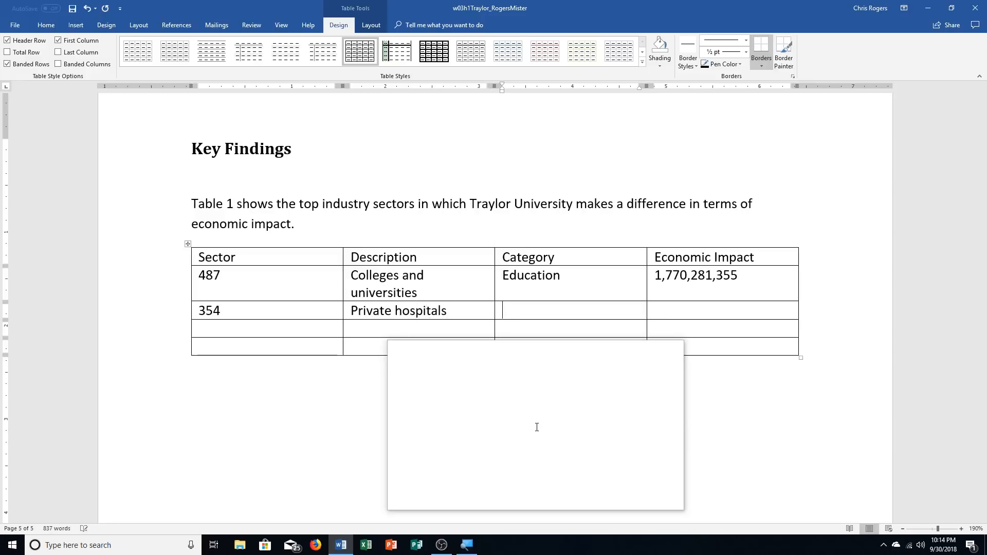
{"action": "type", "text": "Health"}
{"action": "key", "text": "Tab"}
{"action": "type", "text": "544,"}
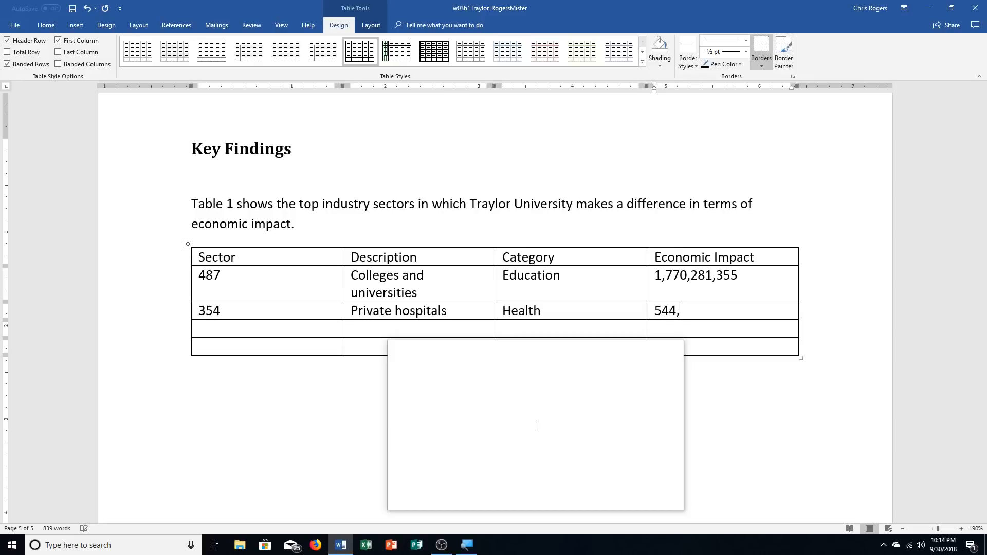
{"action": "type", "text": "871,166"}
Fill the fourth row with sector 589, Food services and drinking establishments, category Retail and economic impact 321,381,992.
{"action": "key", "text": "Tab"}
{"action": "type", "text": "589"}
{"action": "key", "text": "Tab"}
{"action": "type", "text": "Food"}
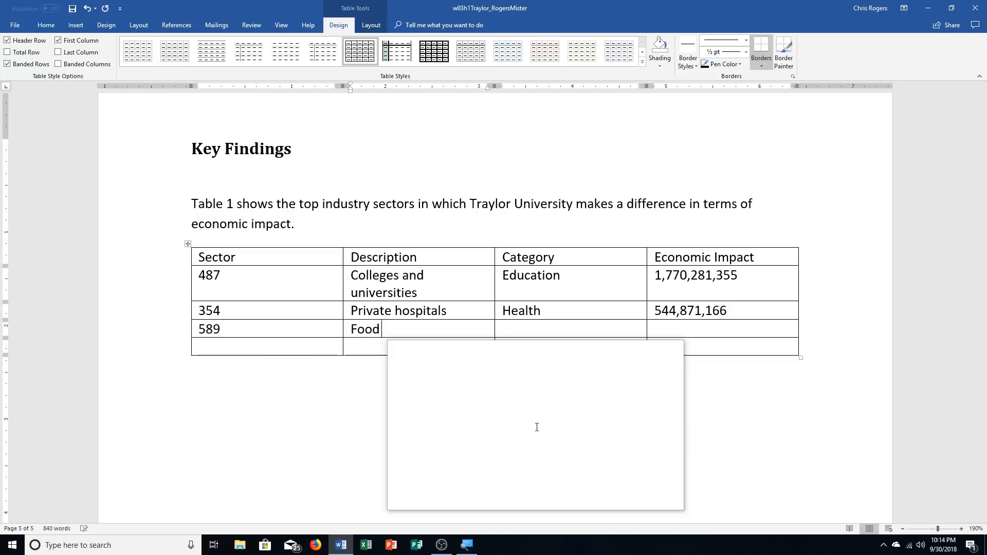
{"action": "type", "text": " services and "}
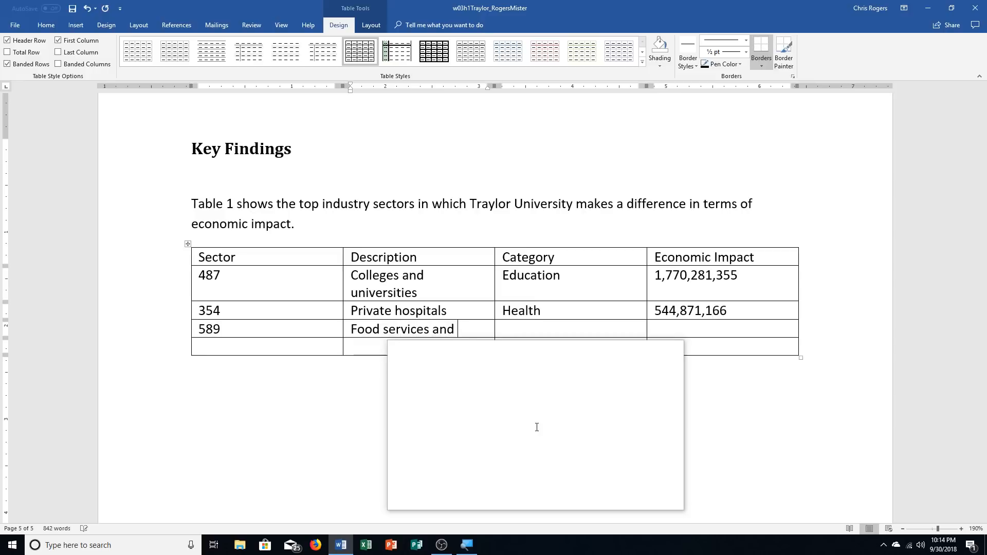
{"action": "type", "text": "drinki"}
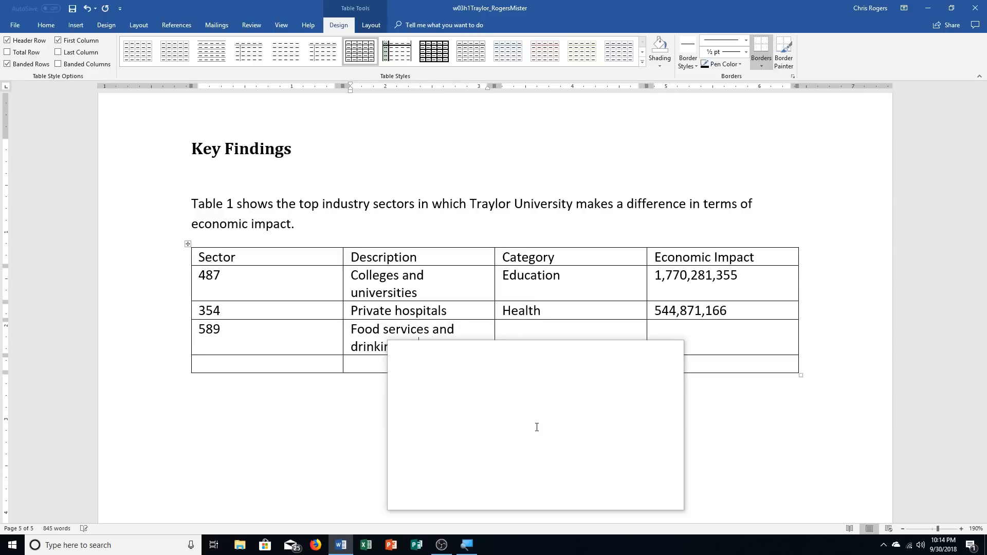
{"action": "key", "text": "Tab"}
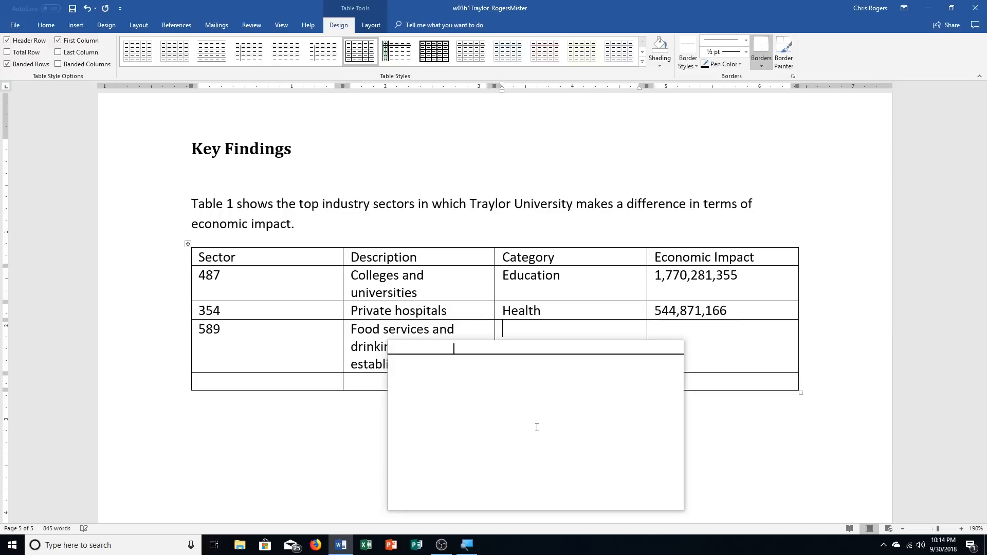
{"action": "type", "text": "Retail"}
{"action": "key", "text": "Tab"}
{"action": "type", "text": "321,3"}
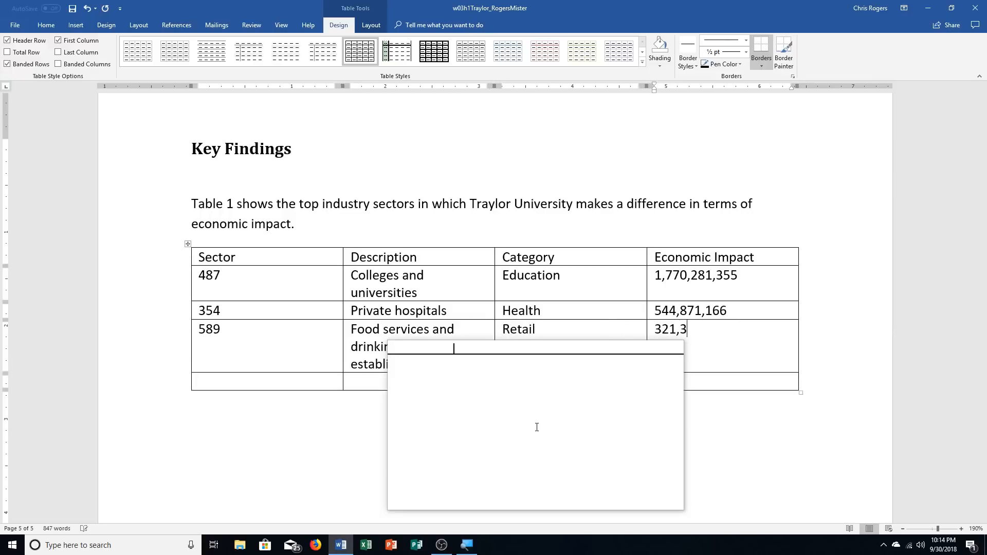
{"action": "type", "text": "81,"}
{"action": "type", "text": "992"}
Fill the last row with sector 501, Real estate companies, category Land and economic impact 348,999,342.
{"action": "key", "text": "Tab"}
{"action": "type", "text": "501"}
{"action": "key", "text": "Tab"}
{"action": "type", "text": "Rea"}
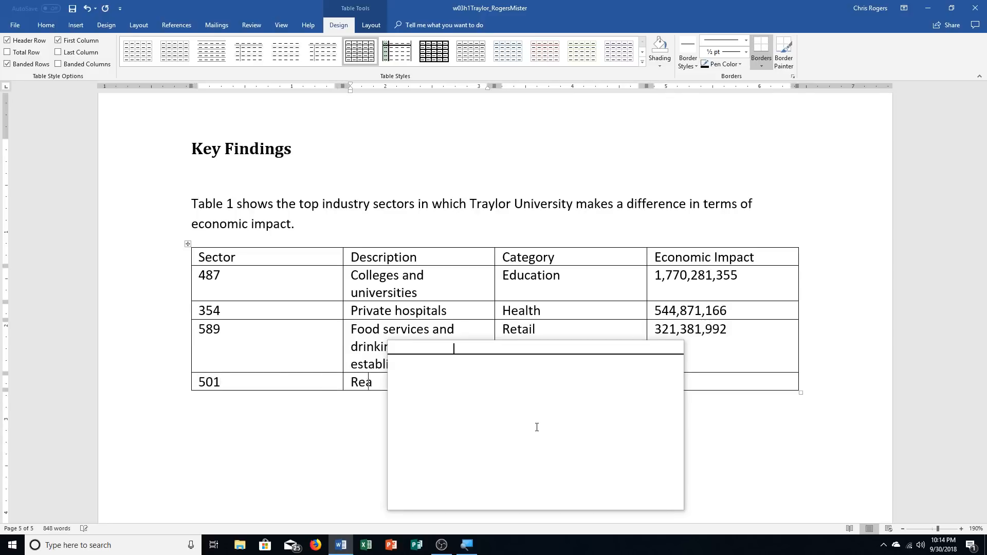
{"action": "type", "text": "l estate"}
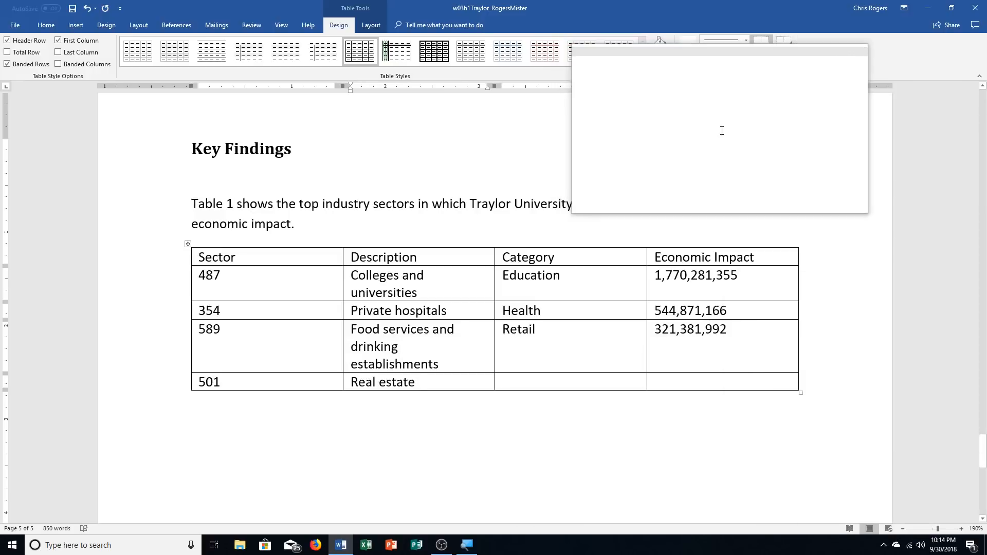
{"action": "type", "text": " companies"}
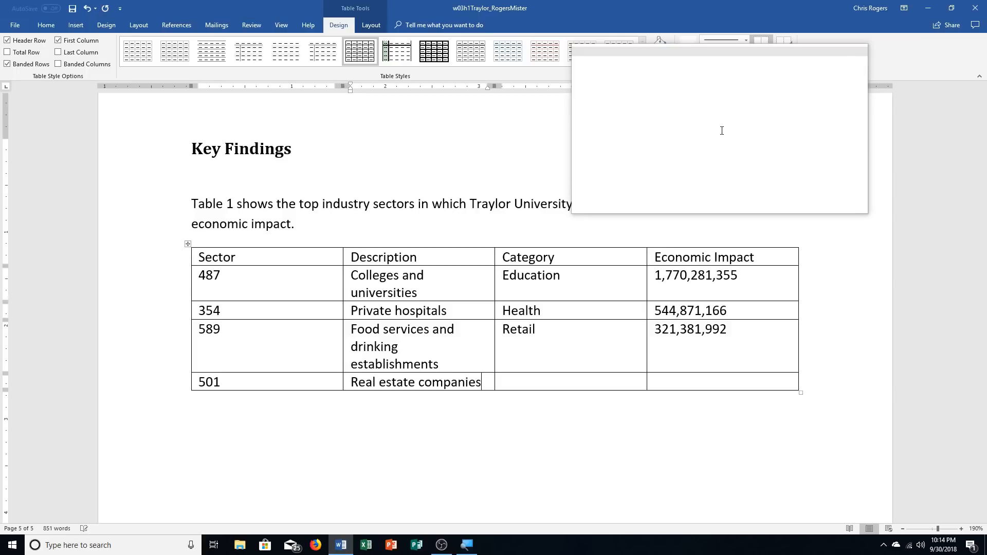
{"action": "key", "text": "Tab"}
{"action": "type", "text": "Land"}
{"action": "key", "text": "Tab"}
{"action": "type", "text": "348"}
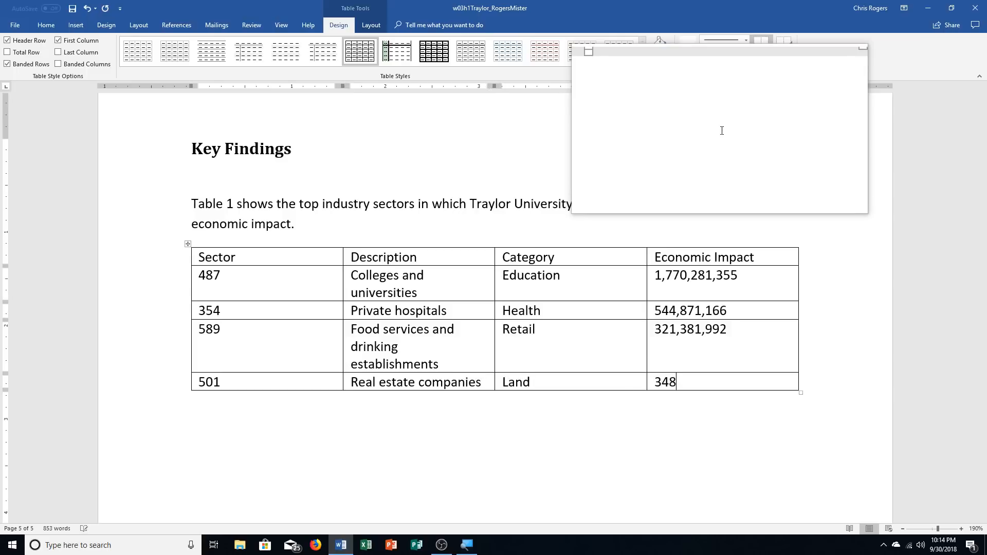
{"action": "type", "text": ",999,342"}
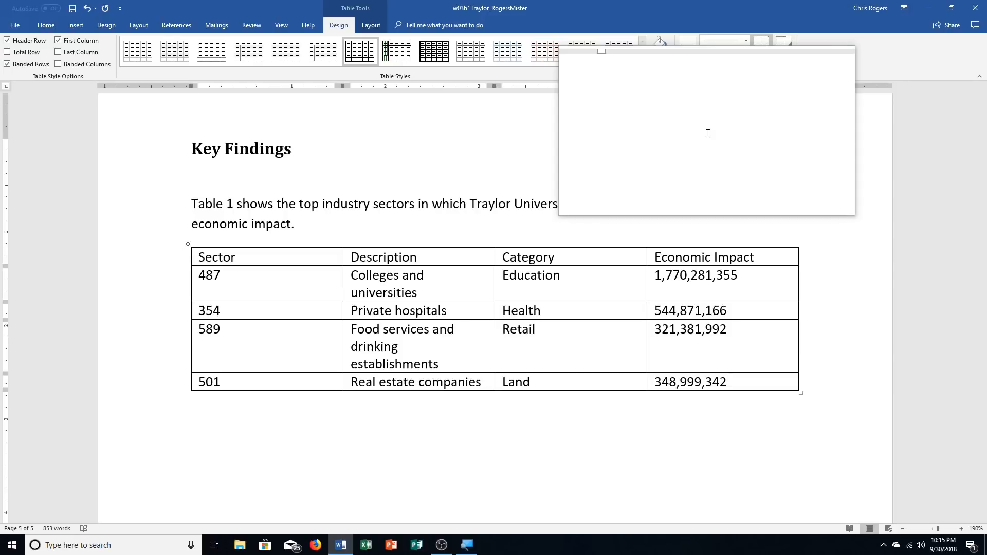
Below the table, after a blank line, write "Table 2 presents impact sources, with a description of each." and place the cursor in a new paragraph beneath.
{"action": "key", "text": "ctrl+End"}
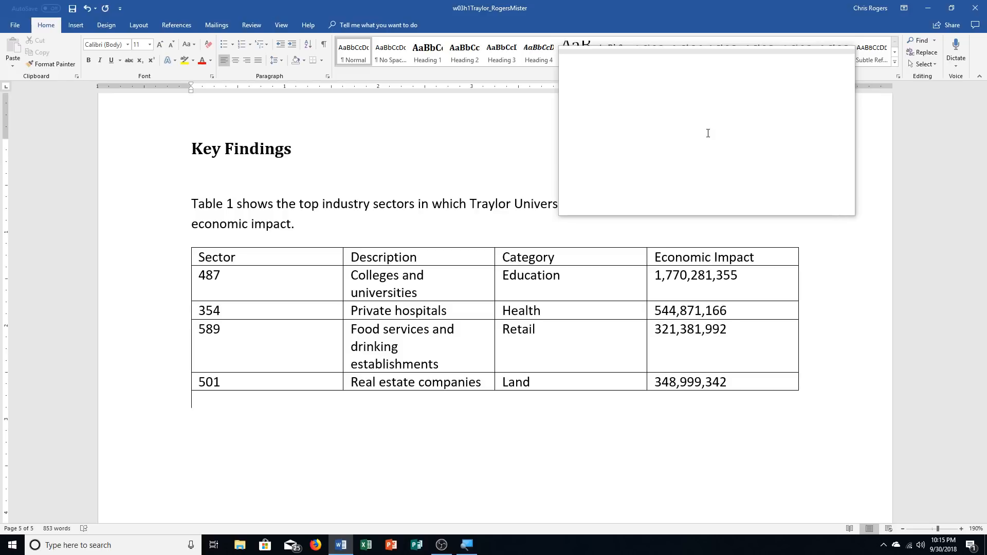
{"action": "type", "text": "Table 2 presents i"}
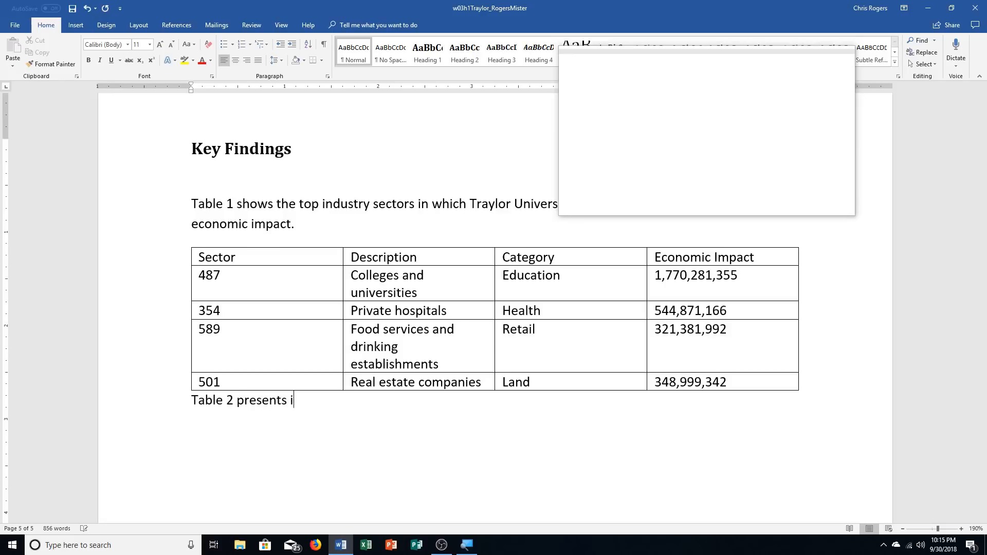
{"action": "type", "text": "mpact sources, with a d"}
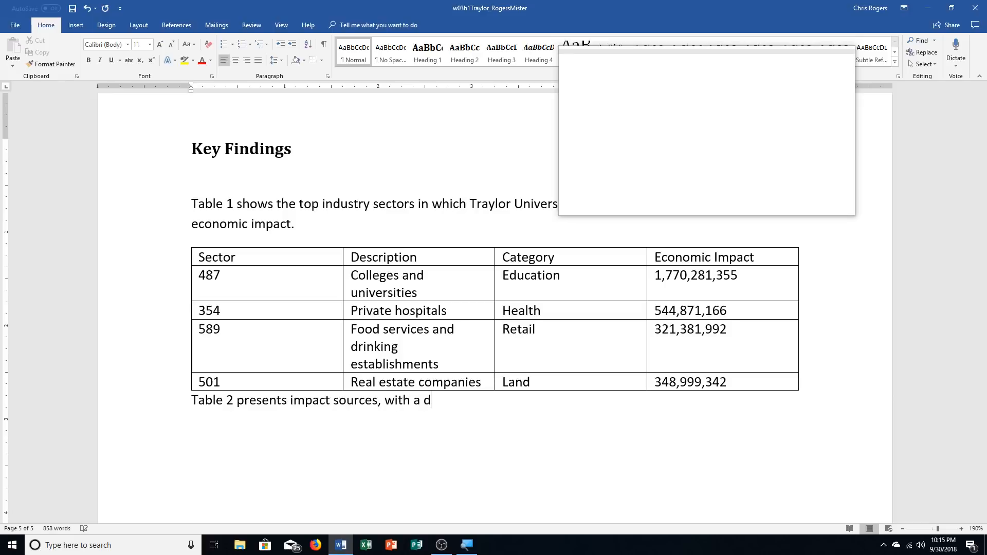
{"action": "type", "text": "escription of e"}
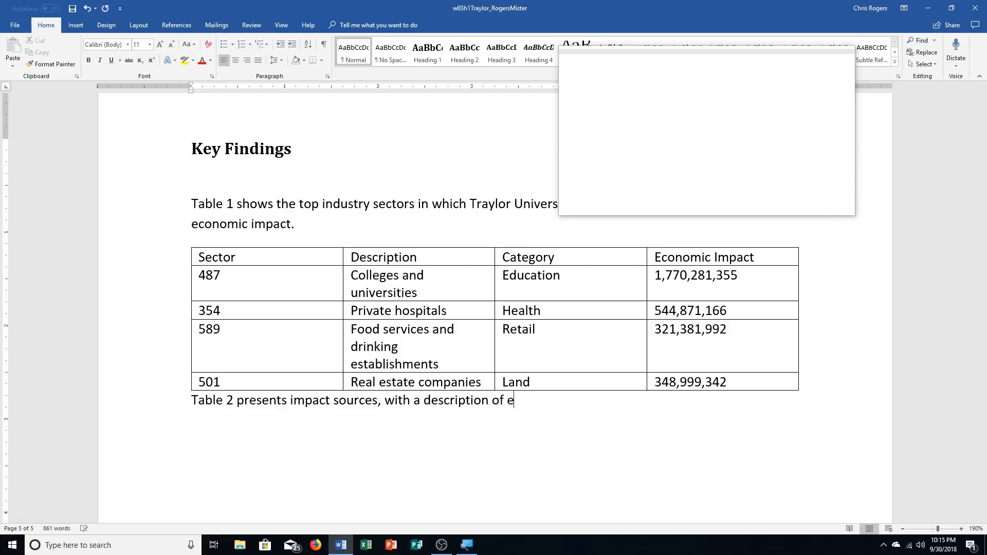
{"action": "type", "text": "ach."}
{"action": "key", "text": "Return"}
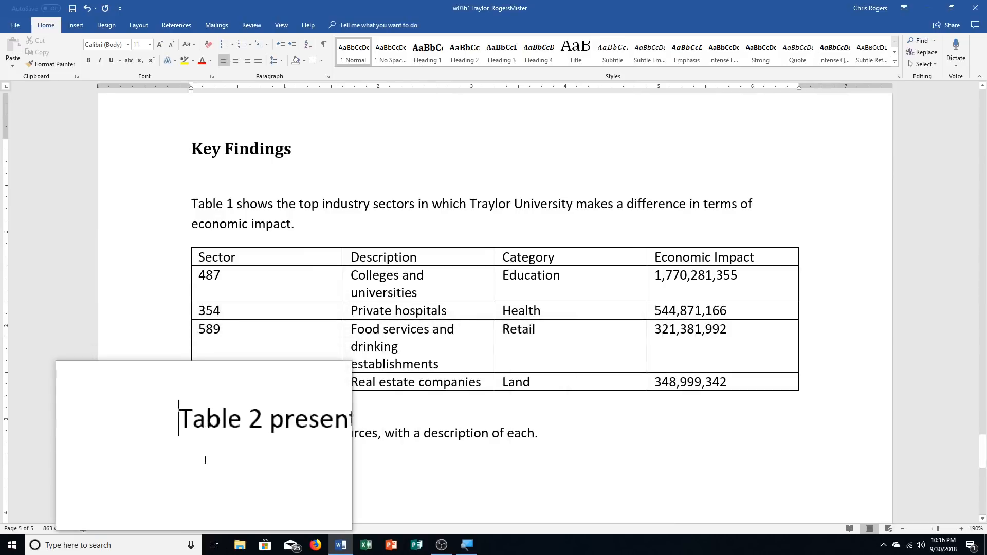
{"action": "left_click", "coordinate": [207, 462]}
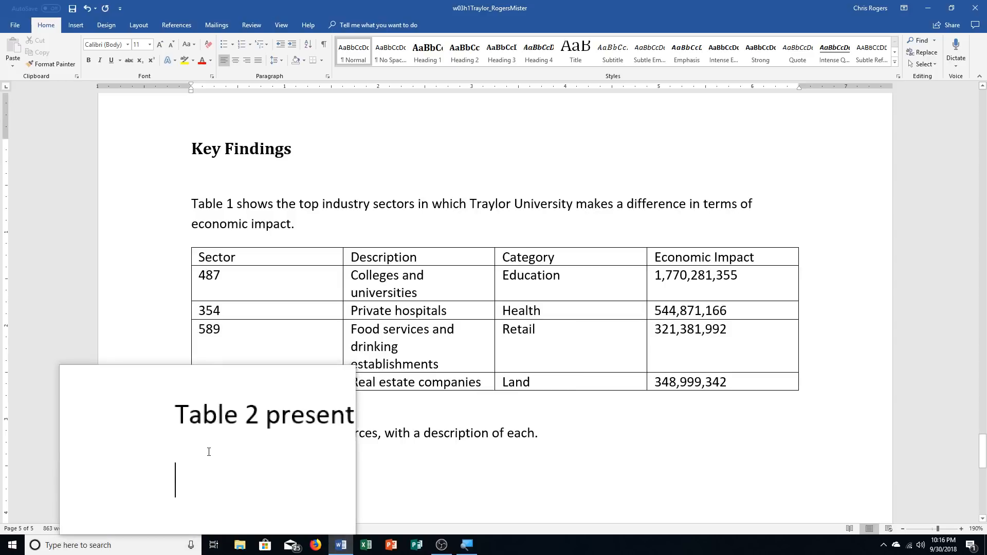
Use Draw Table to draw a table outline about 6 inches wide and 3.9 inches high below the Table 2 sentence.
{"action": "scroll", "coordinate": [766, 277], "scroll_direction": "down", "scroll_amount": 3}
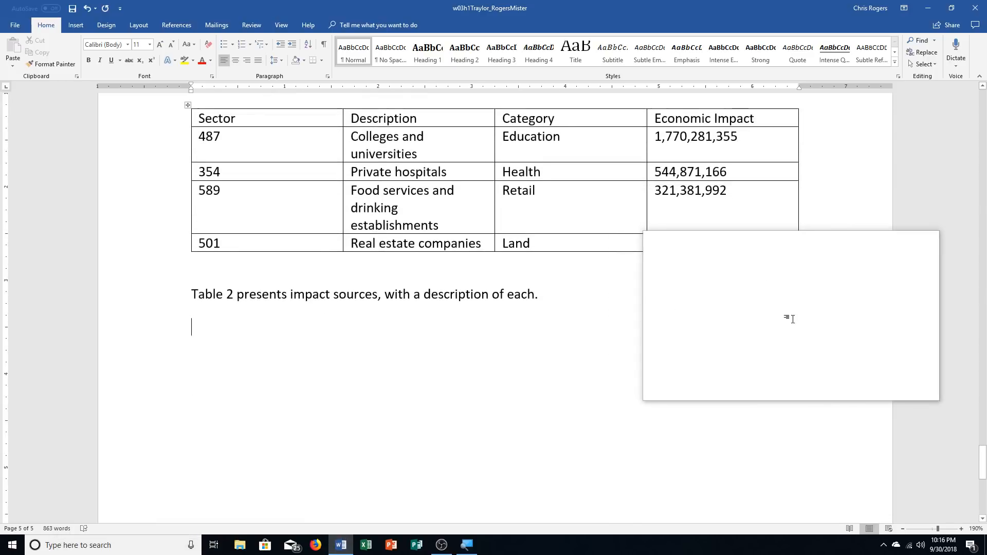
{"action": "scroll", "coordinate": [792, 319], "scroll_direction": "up", "scroll_amount": 1}
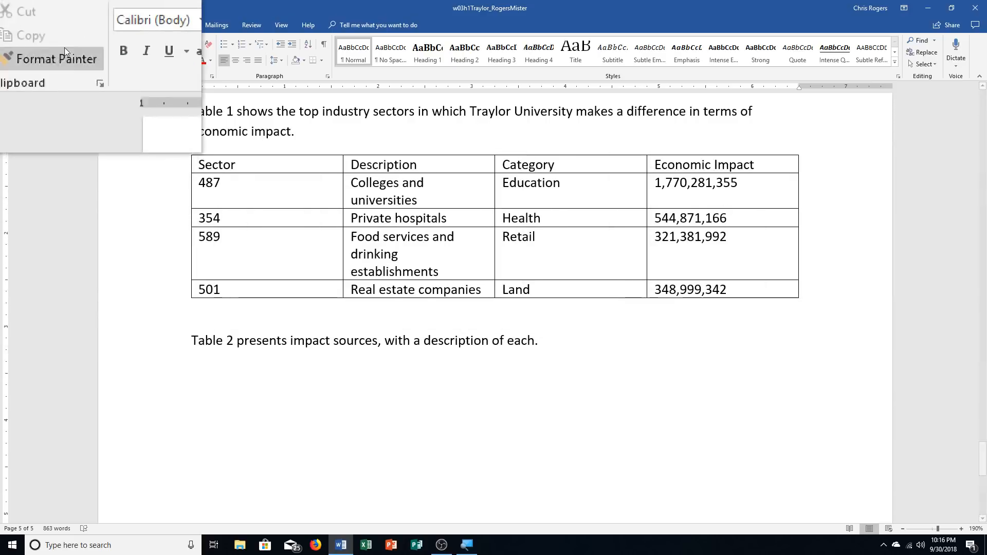
{"action": "left_click", "coordinate": [70, 30]}
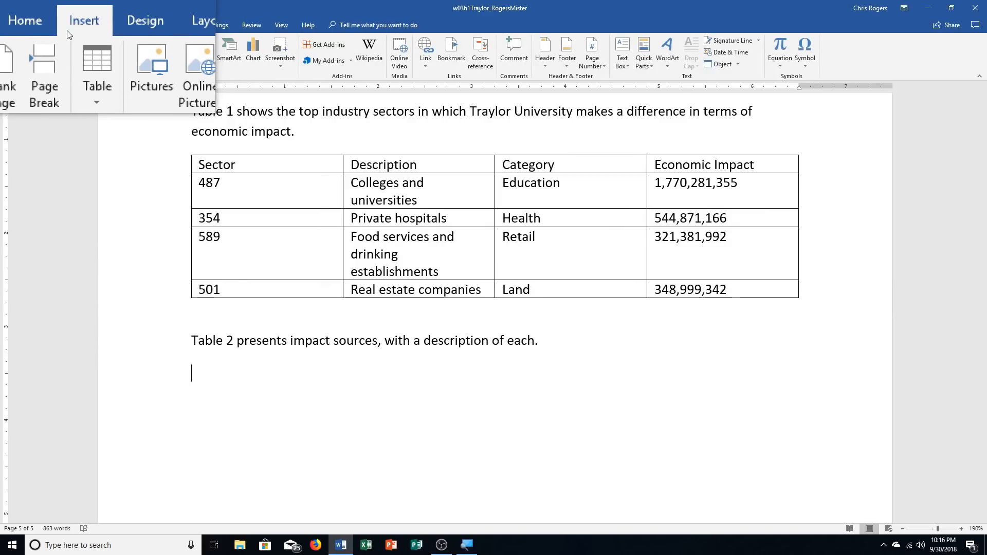
{"action": "left_click", "coordinate": [83, 55]}
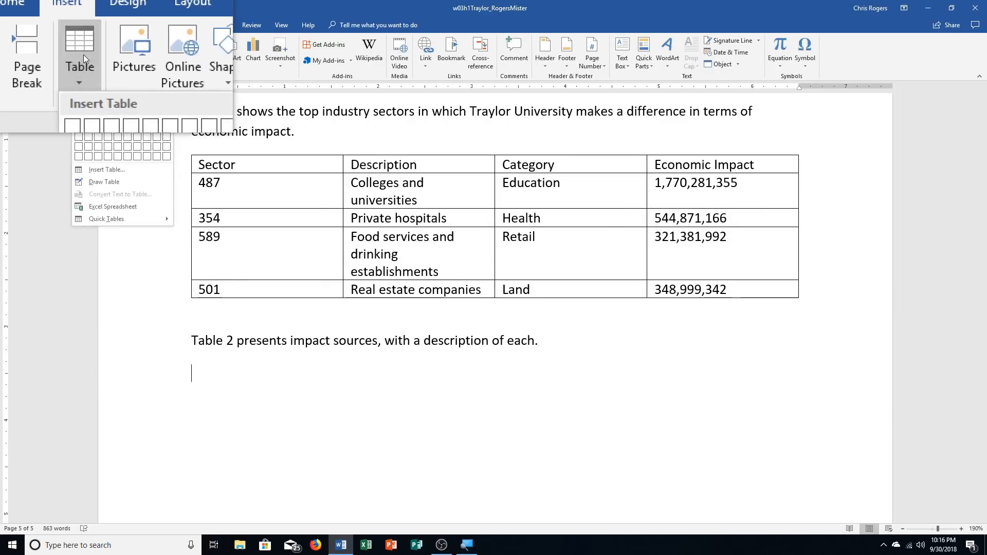
{"action": "left_click", "coordinate": [103, 181]}
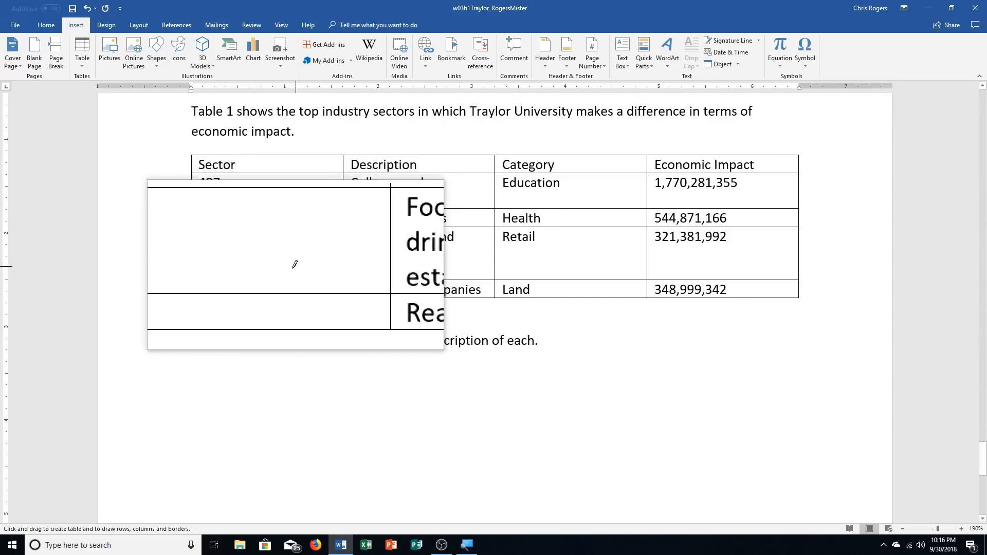
{"action": "scroll", "coordinate": [295, 265], "scroll_direction": "down", "scroll_amount": 2}
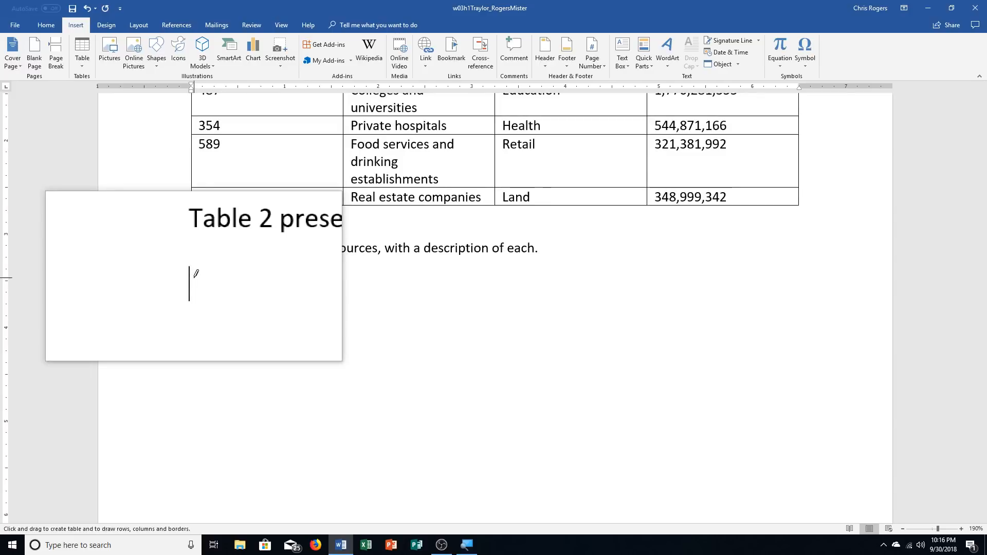
{"action": "scroll", "coordinate": [196, 274], "scroll_direction": "down", "scroll_amount": 3}
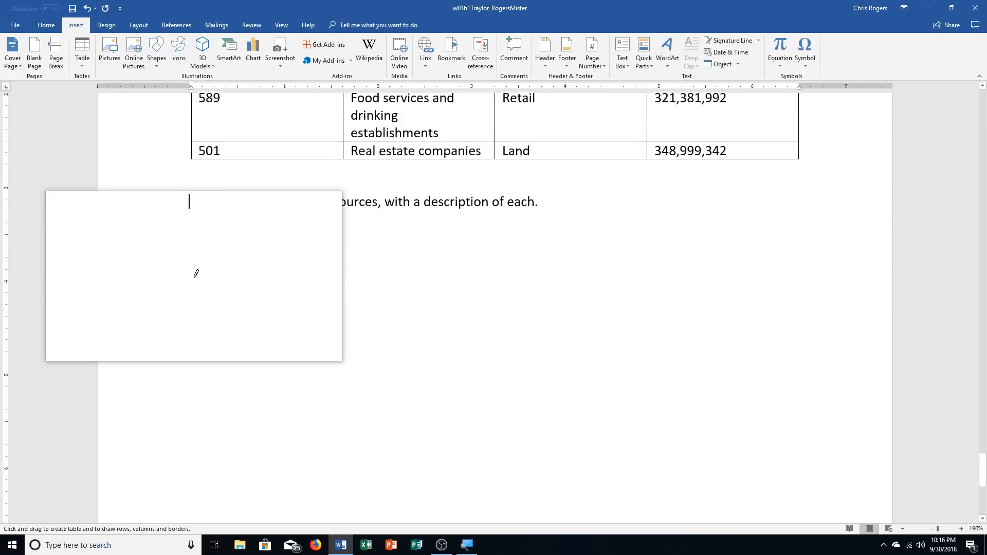
{"action": "scroll", "coordinate": [196, 273], "scroll_direction": "down", "scroll_amount": 2}
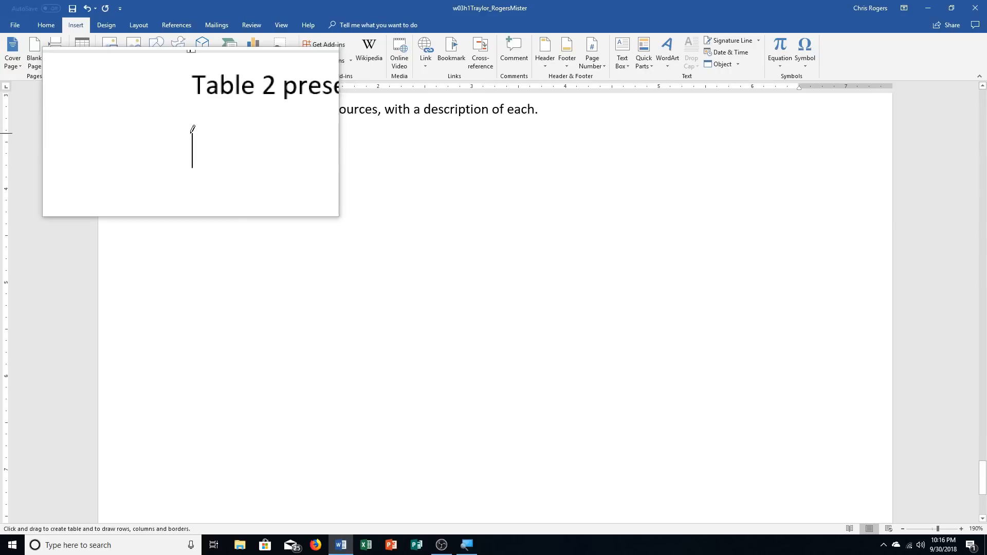
{"action": "mouse_move", "coordinate": [192, 132]}
{"action": "left_mouse_down"}
{"action": "mouse_move", "coordinate": [586, 294]}
{"action": "mouse_move", "coordinate": [608, 282]}
{"action": "mouse_move", "coordinate": [564, 318]}
{"action": "mouse_move", "coordinate": [753, 340]}
{"action": "left_mouse_up"}
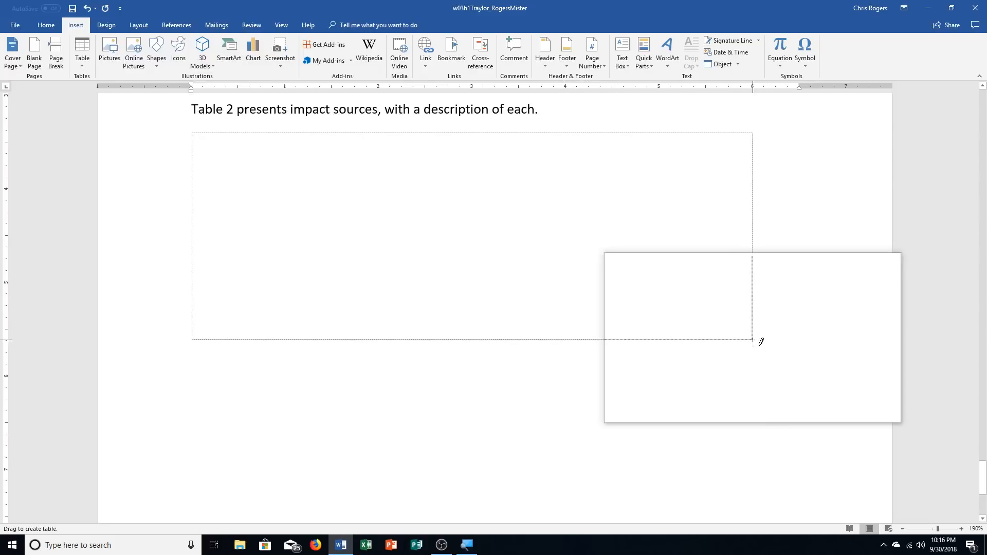
{"action": "left_click_drag", "start_coordinate": [753, 340], "coordinate": [754, 340]}
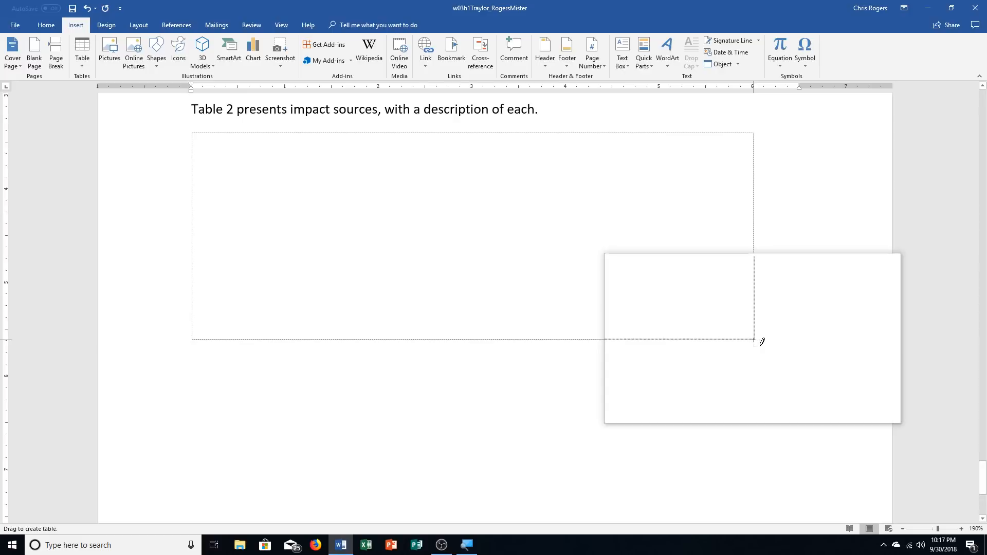
{"action": "mouse_move", "coordinate": [755, 340]}
{"action": "left_mouse_down"}
{"action": "mouse_move", "coordinate": [775, 506]}
{"action": "mouse_move", "coordinate": [750, 499]}
{"action": "left_mouse_up"}
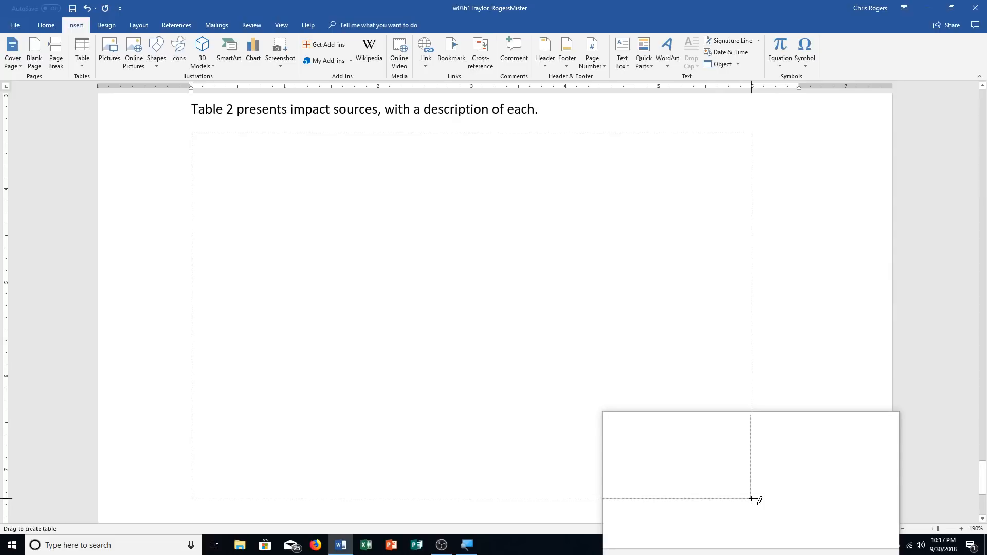
{"action": "left_click_drag", "start_coordinate": [751, 498], "coordinate": [750, 499]}
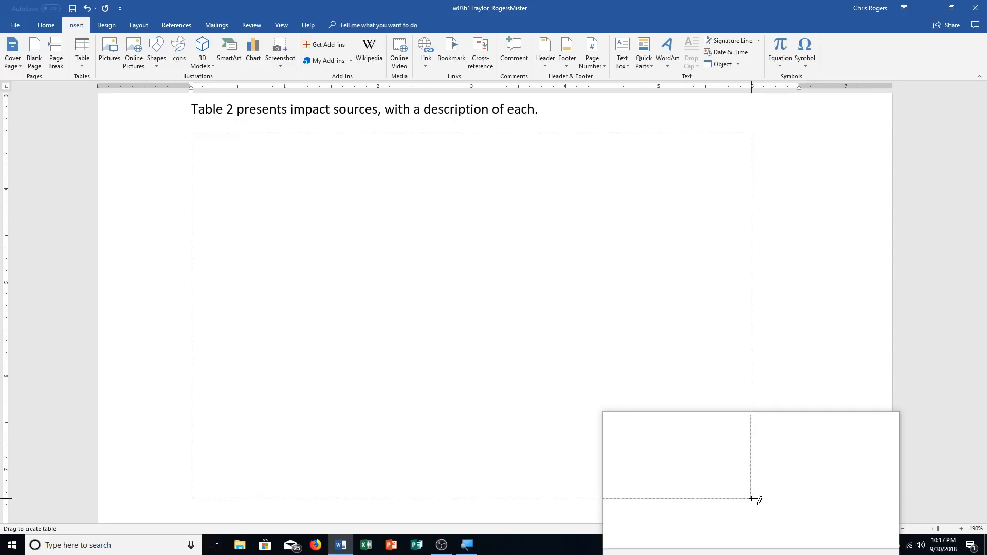
{"action": "left_click_drag", "start_coordinate": [751, 498], "coordinate": [751, 500]}
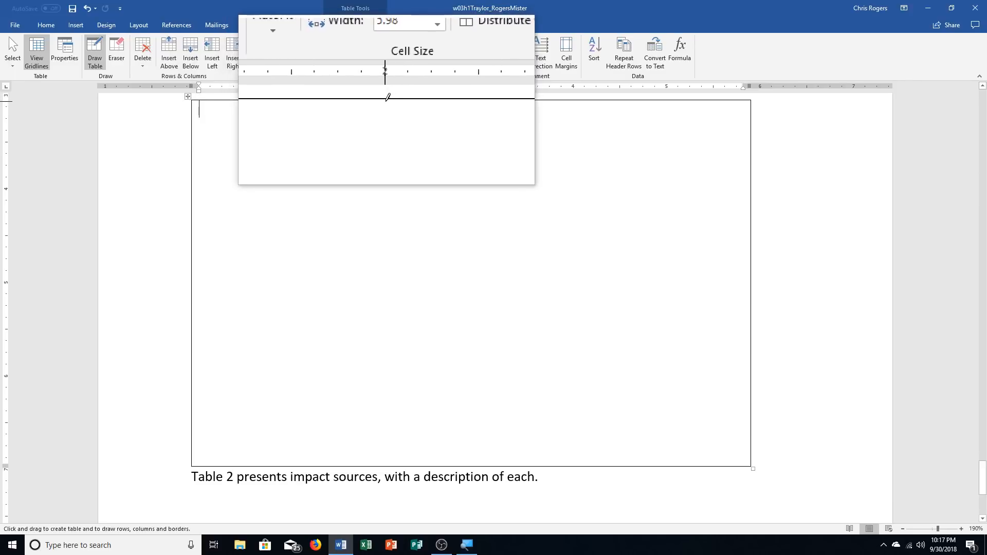
Divide the drawn table into a first column about 2 inches wide, a wider second column, and four rows about 1 inch high.
{"action": "left_click_drag", "start_coordinate": [389, 98], "coordinate": [389, 407]}
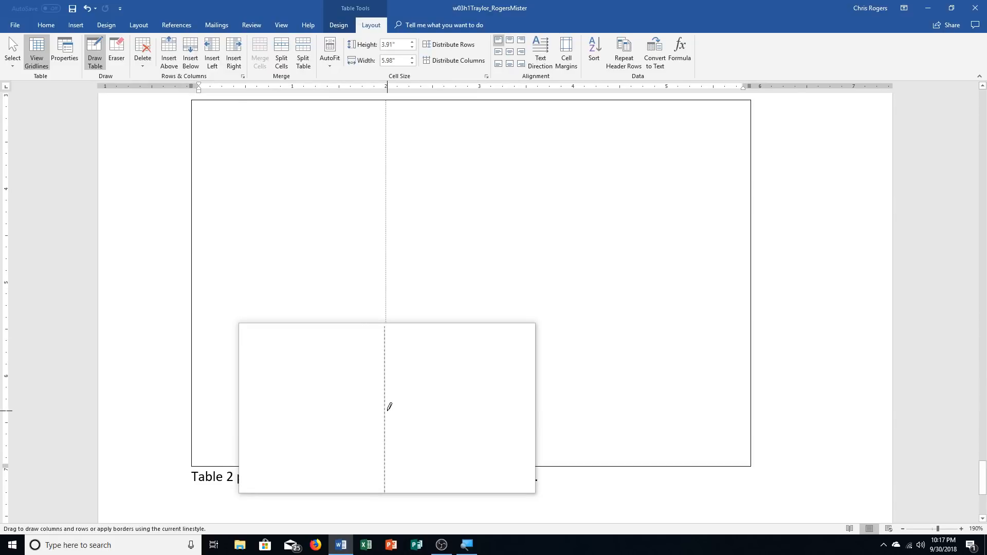
{"action": "left_click_drag", "start_coordinate": [389, 407], "coordinate": [387, 409]}
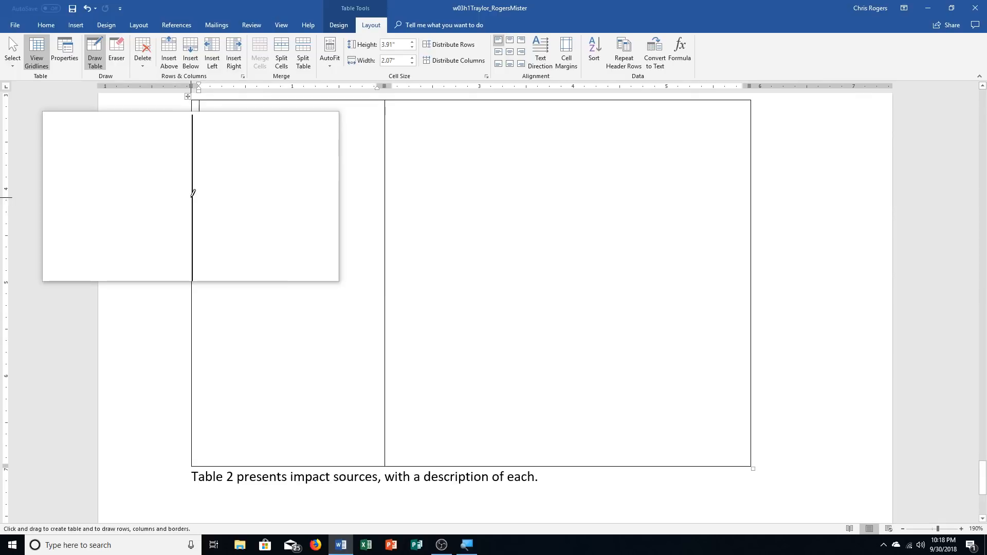
{"action": "mouse_move", "coordinate": [196, 194]}
{"action": "left_mouse_down"}
{"action": "mouse_move", "coordinate": [679, 212]}
{"action": "mouse_move", "coordinate": [700, 191]}
{"action": "mouse_move", "coordinate": [674, 206]}
{"action": "left_mouse_up"}
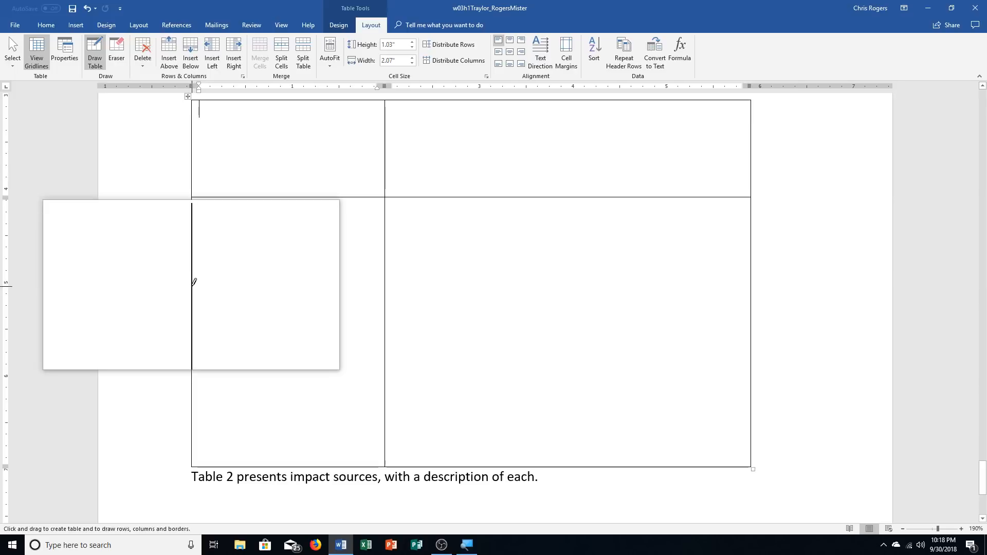
{"action": "mouse_move", "coordinate": [193, 282]}
{"action": "left_mouse_down"}
{"action": "mouse_move", "coordinate": [513, 318]}
{"action": "mouse_move", "coordinate": [709, 288]}
{"action": "left_mouse_up"}
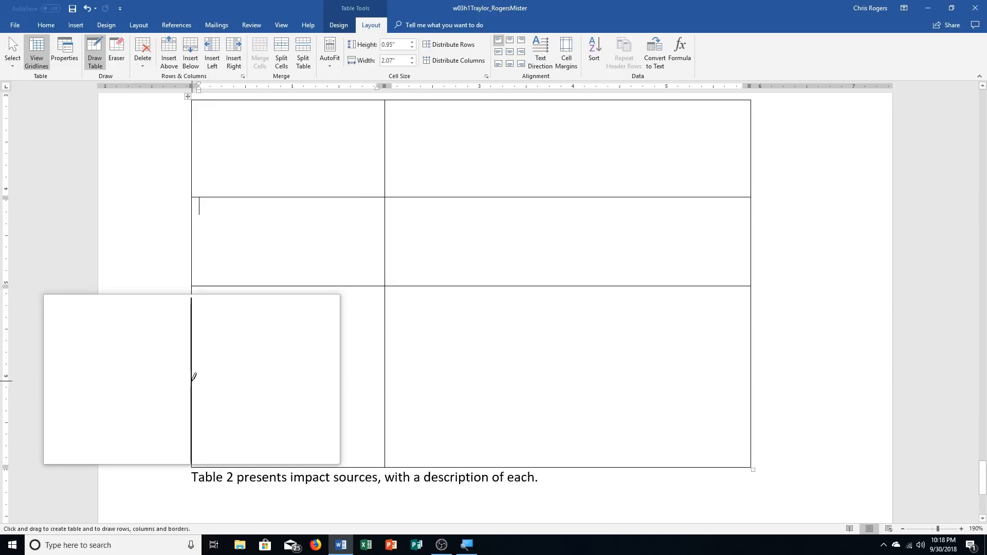
{"action": "mouse_move", "coordinate": [194, 380]}
{"action": "left_mouse_down"}
{"action": "mouse_move", "coordinate": [341, 385]}
{"action": "mouse_move", "coordinate": [635, 359]}
{"action": "mouse_move", "coordinate": [663, 375]}
{"action": "left_mouse_up"}
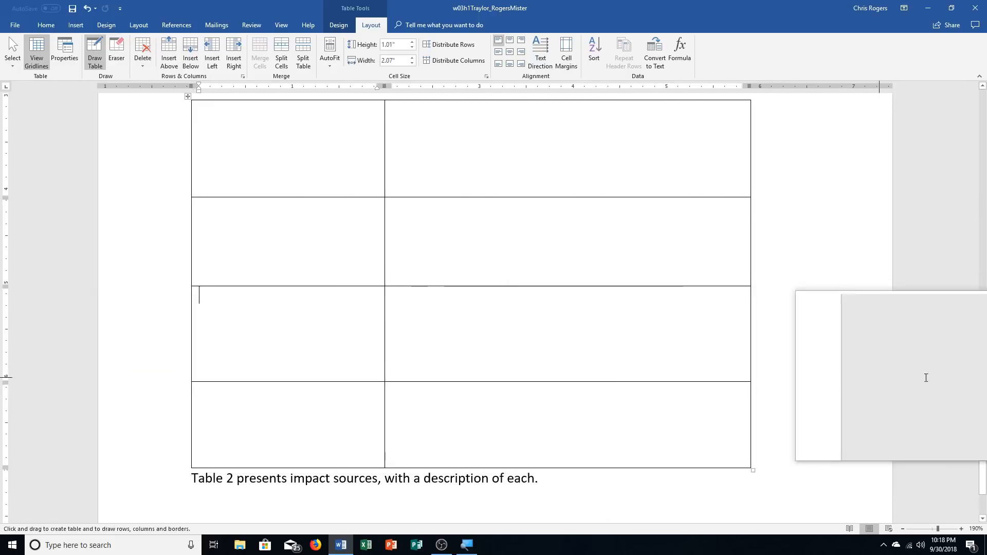
Erase the vertical border between the two cells in the drawn table's top row, then turn off the Eraser.
{"action": "scroll", "coordinate": [884, 374], "scroll_direction": "down", "scroll_amount": 4}
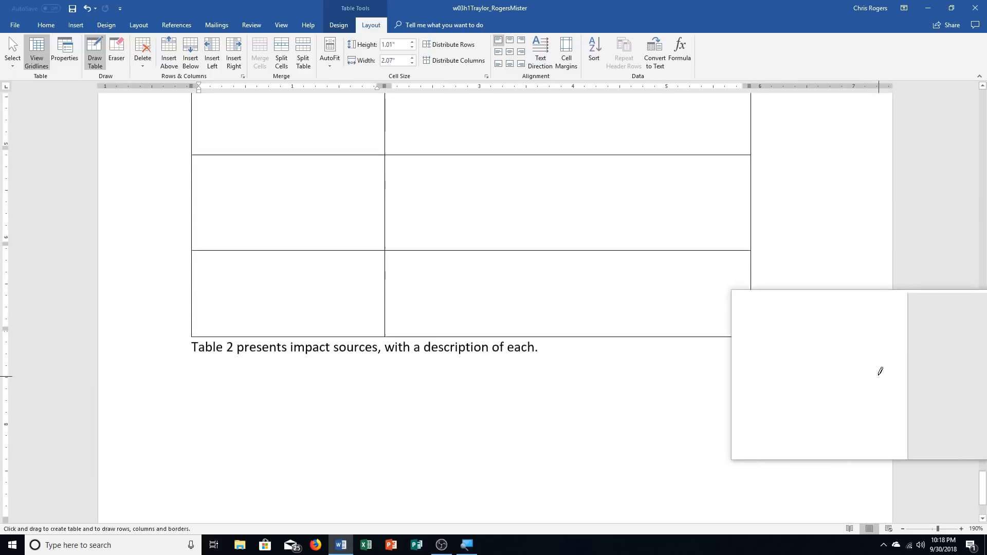
{"action": "scroll", "coordinate": [882, 372], "scroll_direction": "up", "scroll_amount": 6}
{"action": "scroll", "coordinate": [879, 370], "scroll_direction": "up", "scroll_amount": 2}
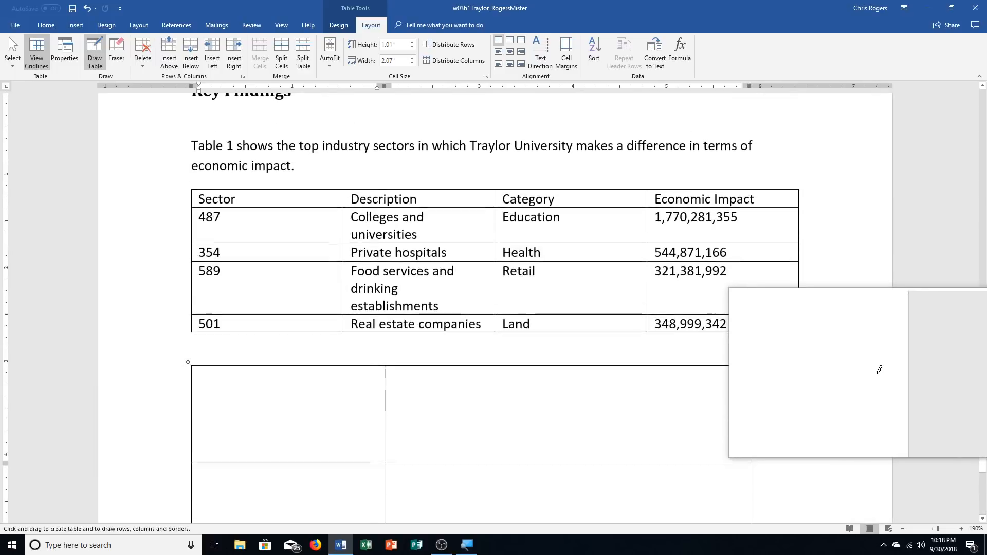
{"action": "scroll", "coordinate": [879, 369], "scroll_direction": "down", "scroll_amount": 2}
{"action": "scroll", "coordinate": [879, 370], "scroll_direction": "down", "scroll_amount": 5}
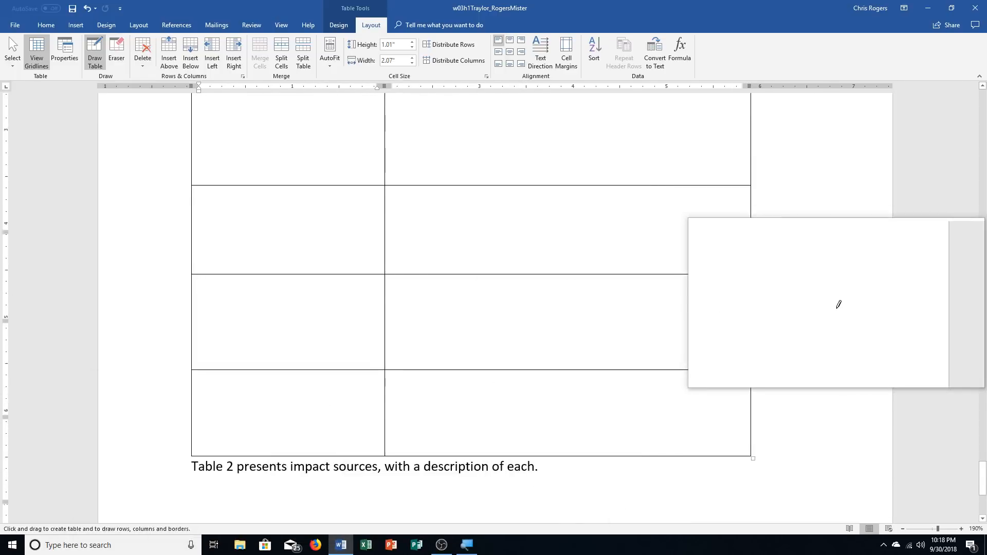
{"action": "scroll", "coordinate": [838, 306], "scroll_direction": "up", "scroll_amount": 1}
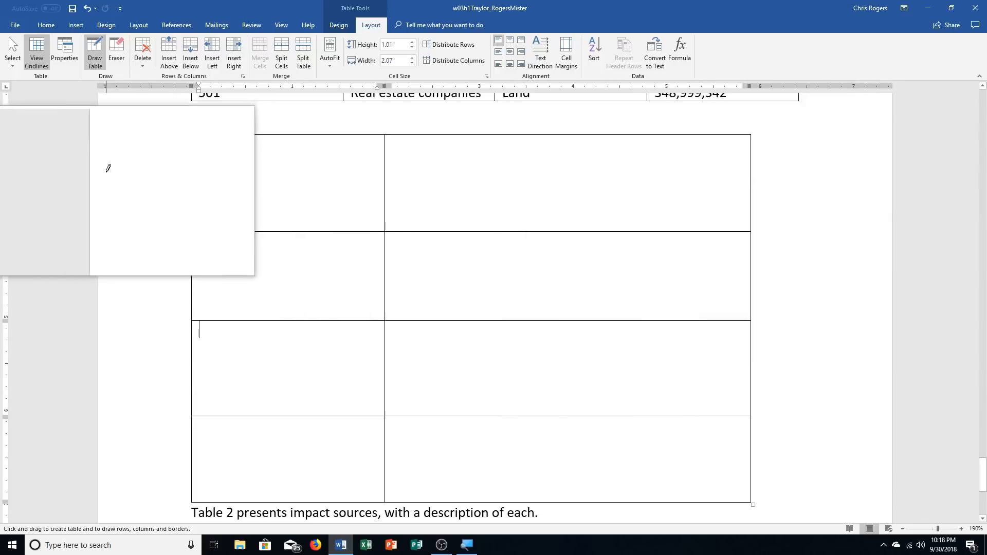
{"action": "left_click", "coordinate": [124, 62]}
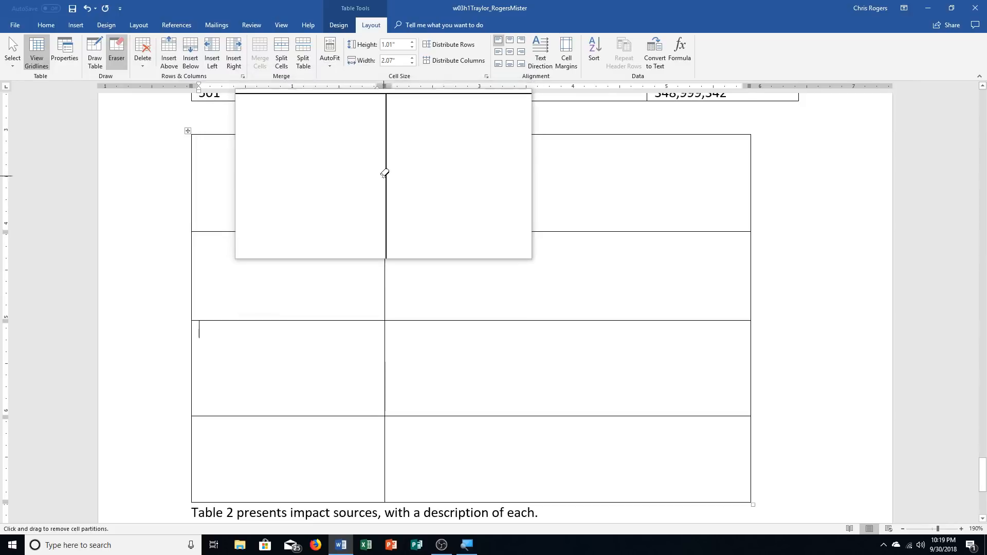
{"action": "left_click", "coordinate": [387, 184]}
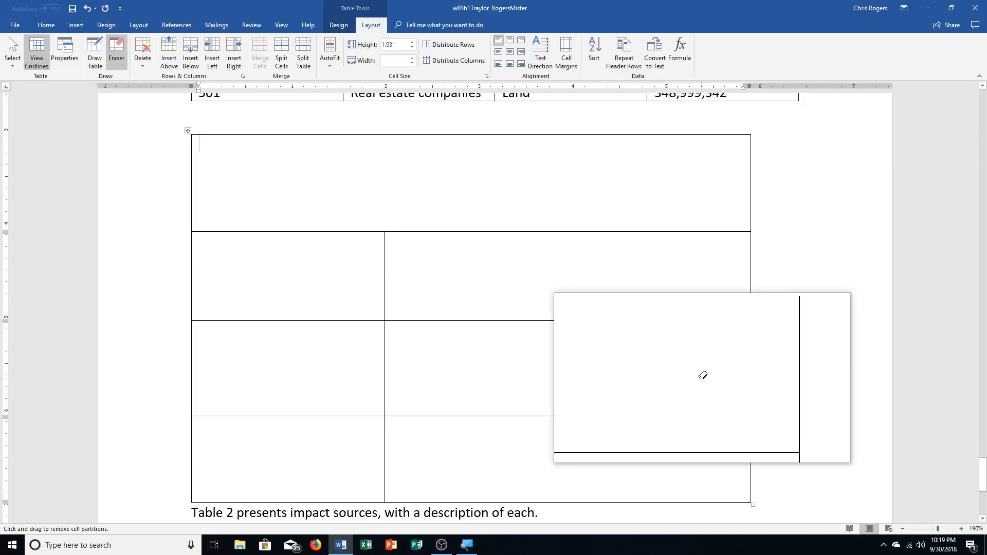
{"action": "left_click", "coordinate": [115, 46]}
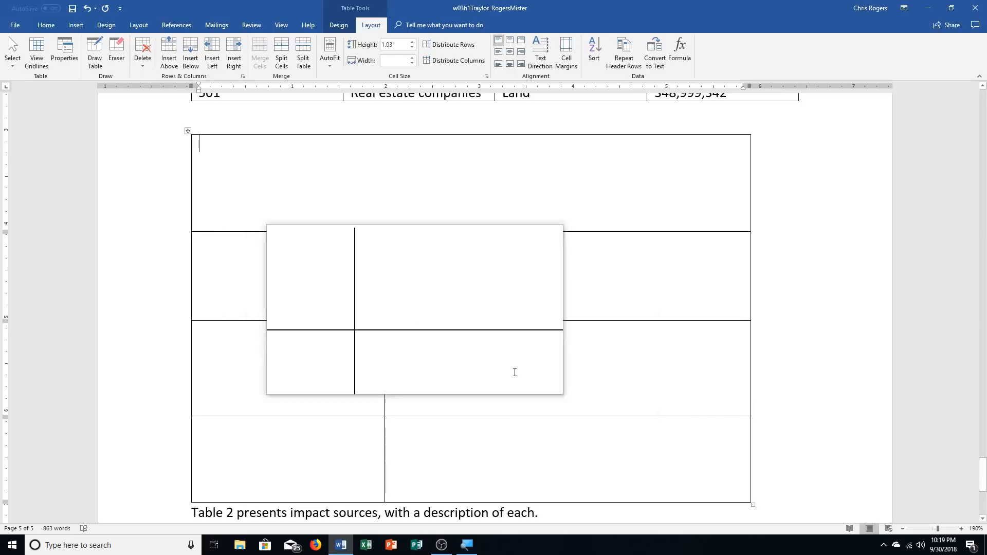
Cut the sentence "Table 2 presents impact sources, with a description of each." from below the drawn table.
{"action": "scroll", "coordinate": [278, 502], "scroll_direction": "down", "scroll_amount": 1}
{"action": "left_click_drag", "start_coordinate": [449, 502], "coordinate": [180, 424]}
{"action": "right_click", "coordinate": [212, 436]}
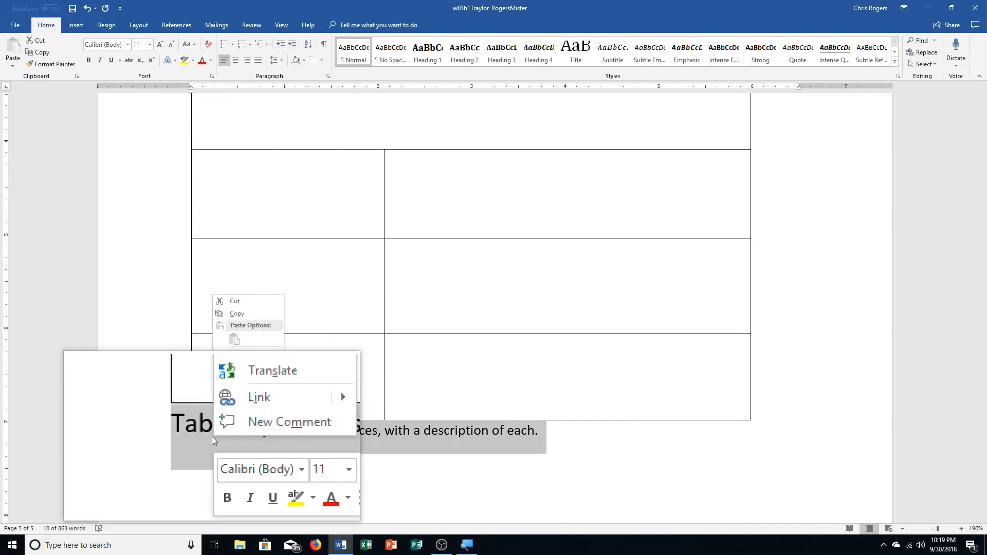
{"action": "left_click", "coordinate": [237, 301]}
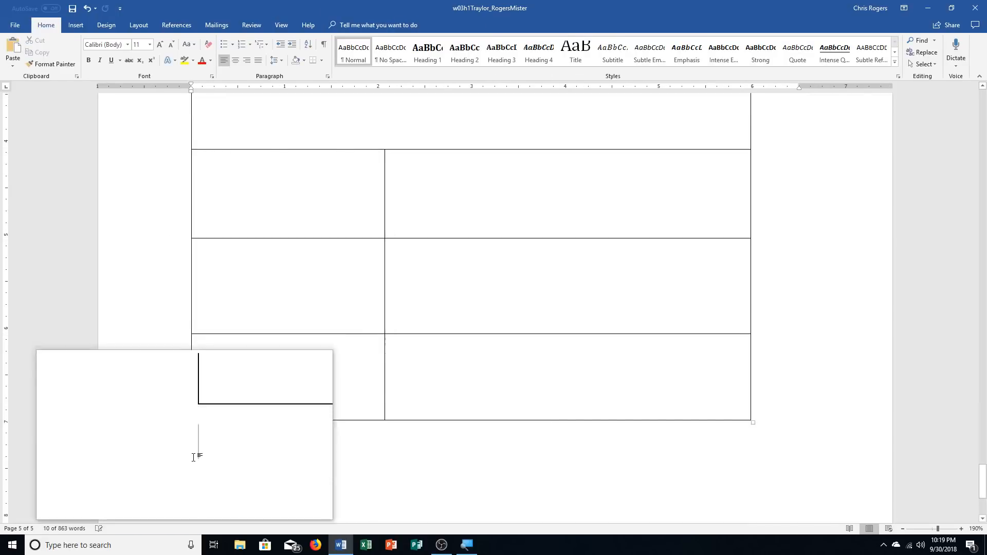
Add a blank line between the two tables and paste the cut sentence as text only directly above the drawn table.
{"action": "scroll", "coordinate": [296, 403], "scroll_direction": "up", "scroll_amount": 3}
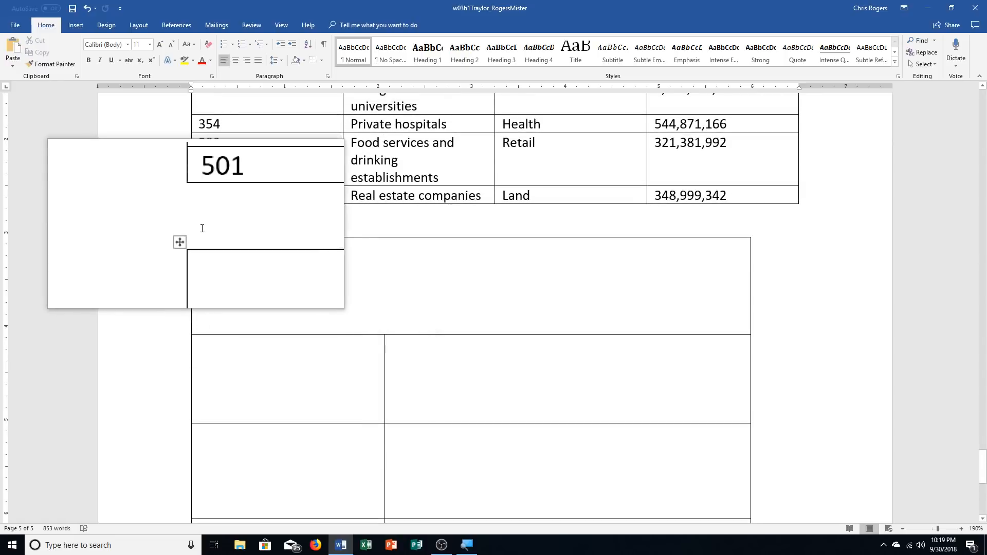
{"action": "right_click", "coordinate": [203, 229]}
{"action": "left_click", "coordinate": [194, 215]}
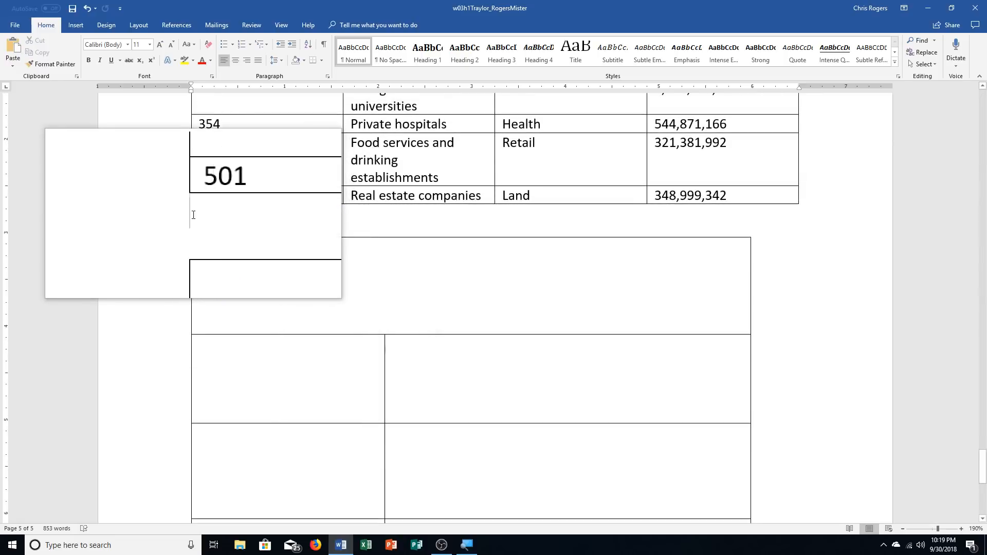
{"action": "key", "text": "Return"}
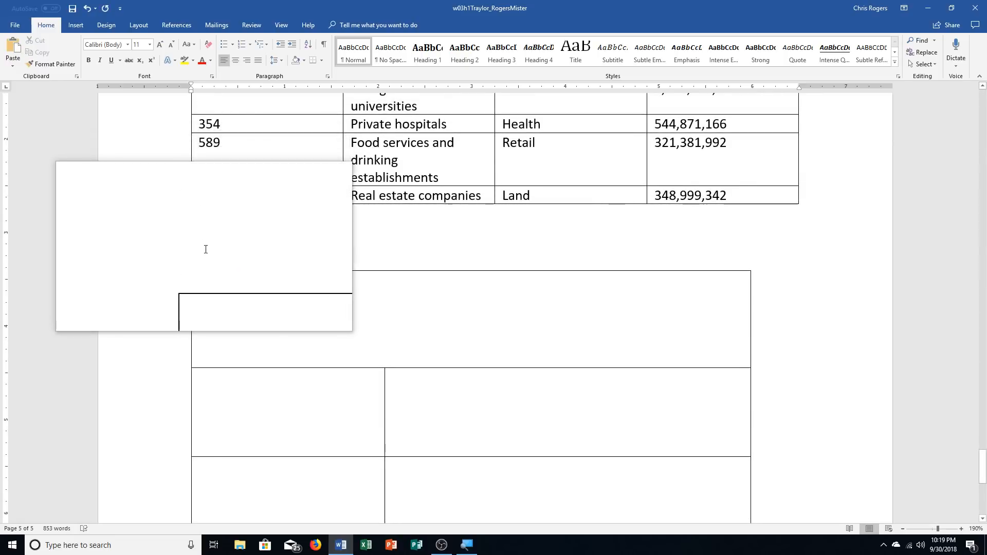
{"action": "right_click", "coordinate": [204, 249]}
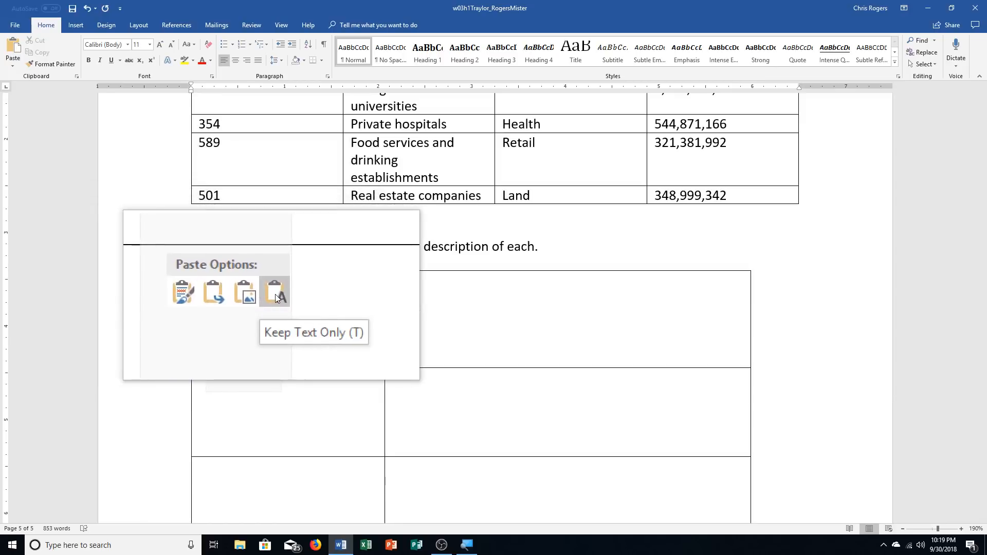
{"action": "left_click", "coordinate": [276, 295]}
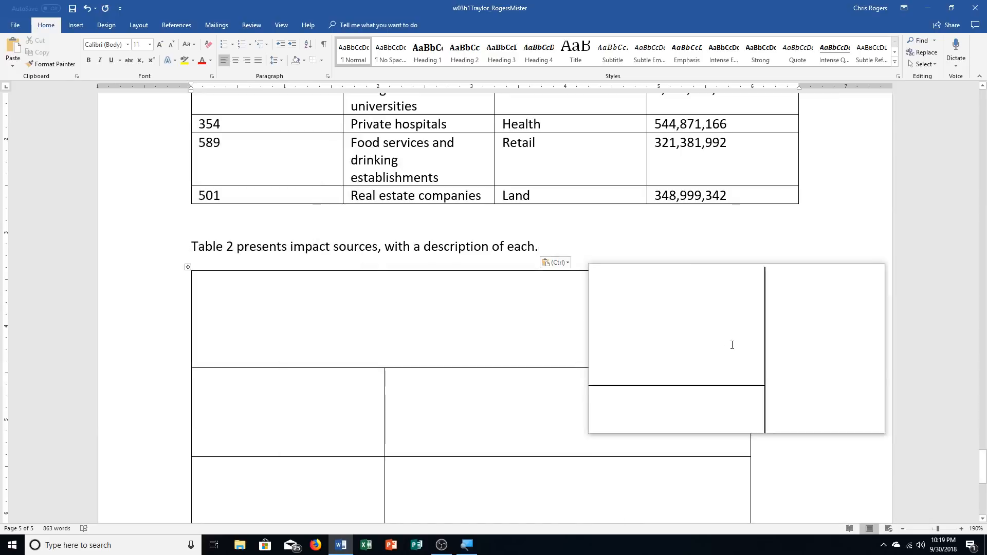
{"action": "scroll", "coordinate": [732, 345], "scroll_direction": "up", "scroll_amount": 3}
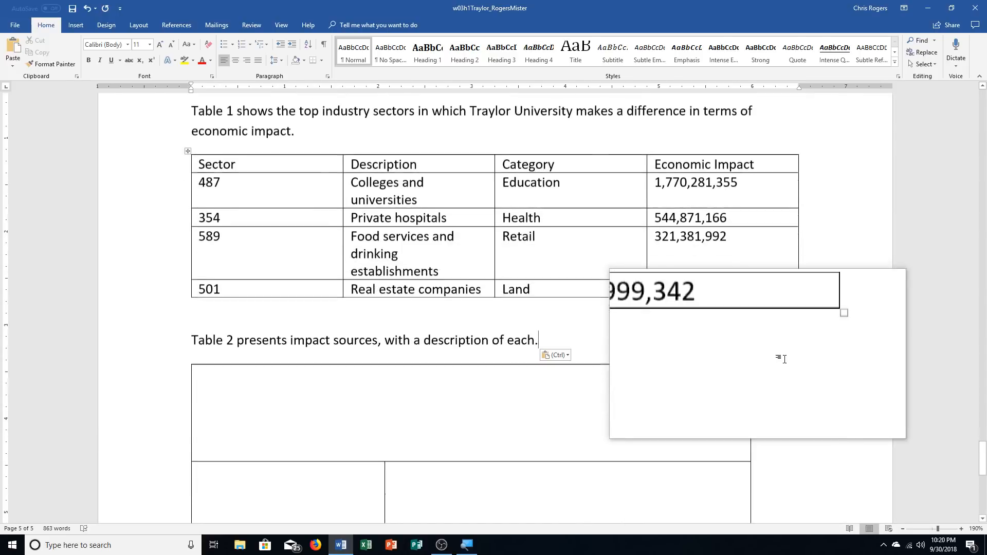
{"action": "scroll", "coordinate": [784, 359], "scroll_direction": "down", "scroll_amount": 4}
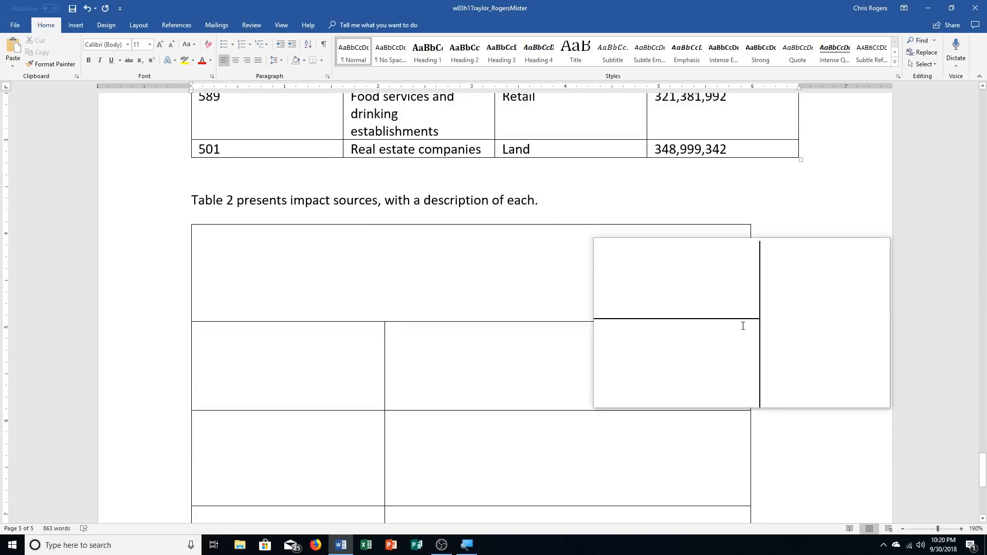
{"action": "scroll", "coordinate": [740, 322], "scroll_direction": "down", "scroll_amount": 5}
{"action": "scroll", "coordinate": [687, 474], "scroll_direction": "up", "scroll_amount": 5}
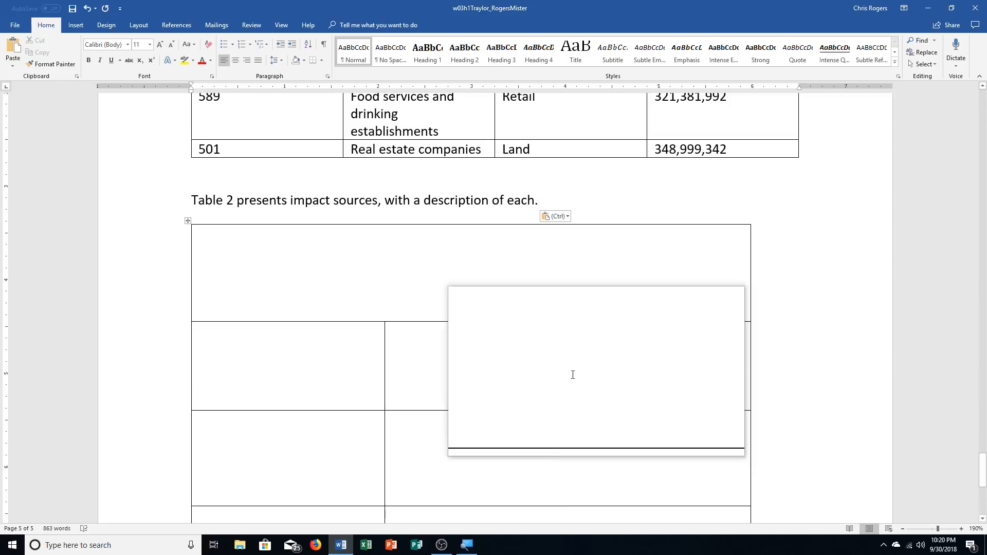
Enter the title "Table 2 – Impact Sources" in the top row of the drawn table.
{"action": "left_click", "coordinate": [513, 272]}
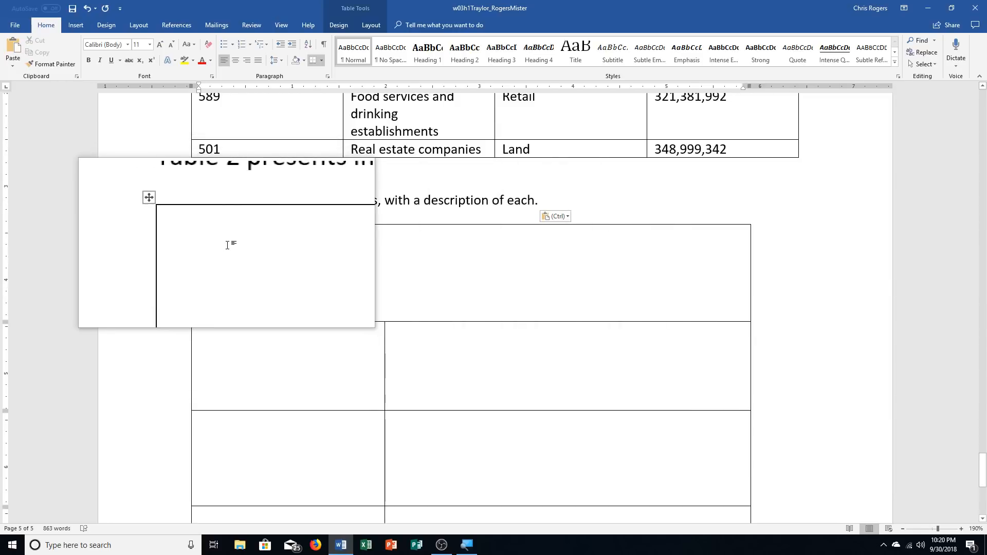
{"action": "type", "text": "Ta"}
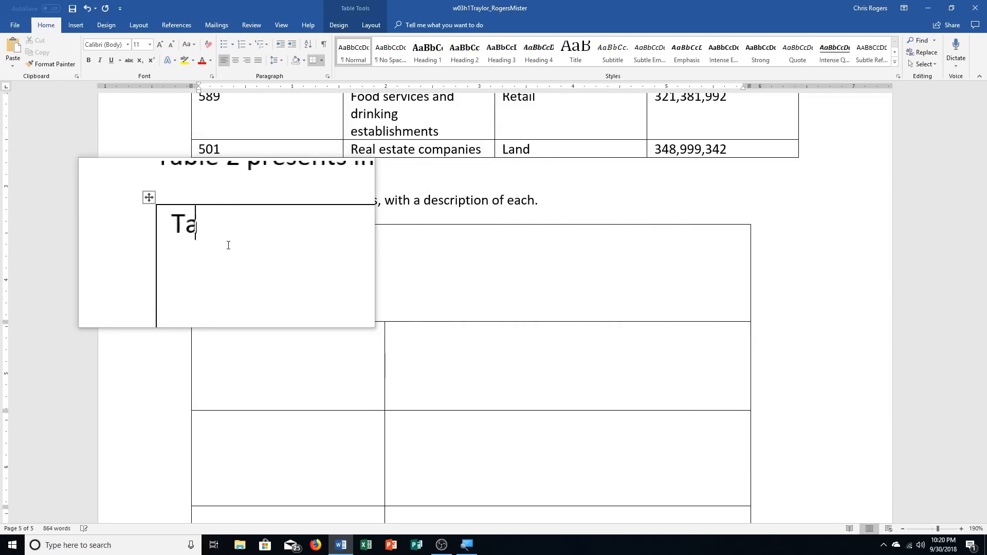
{"action": "type", "text": "ble 2 - Impace"}
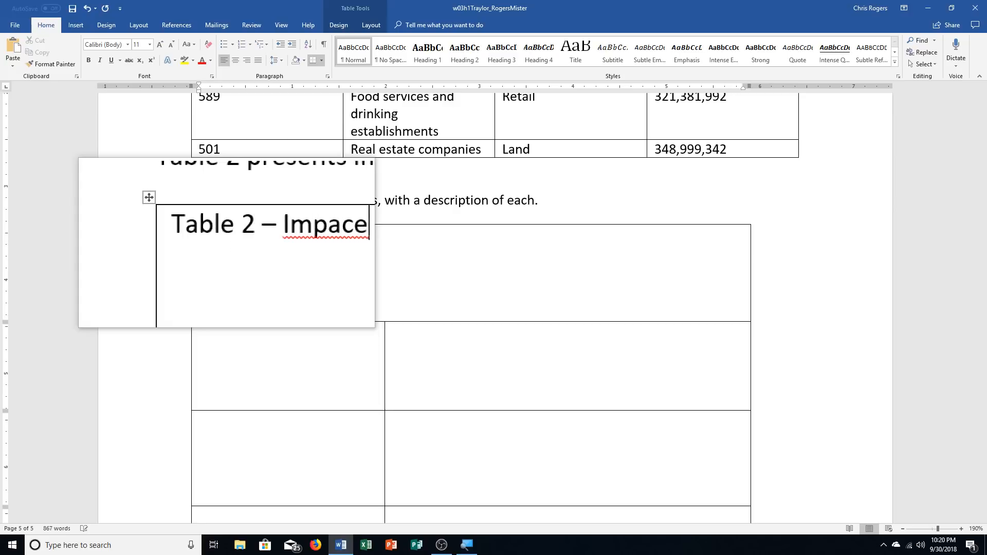
{"action": "key", "text": "BackSpace"}
{"action": "type", "text": "t S"}
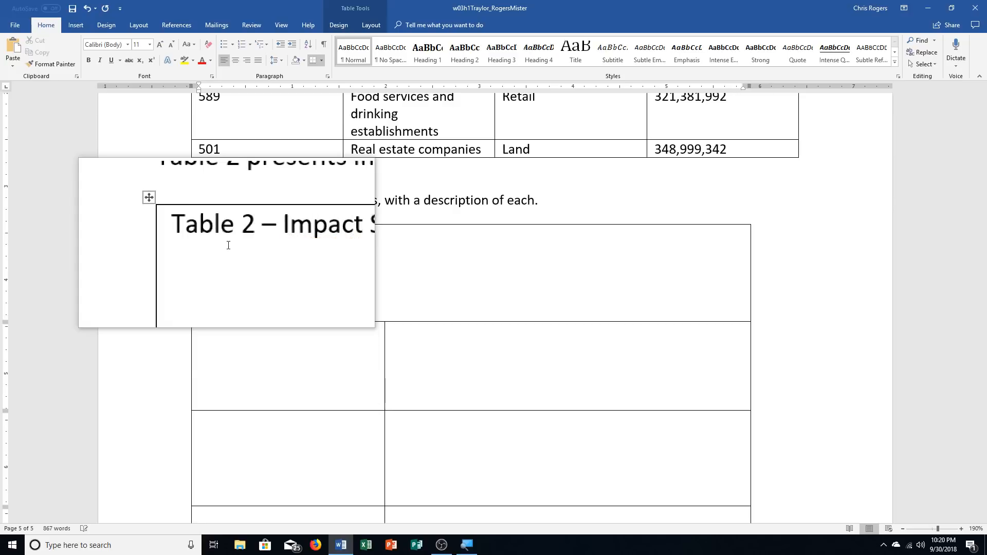
{"action": "type", "text": "ources"}
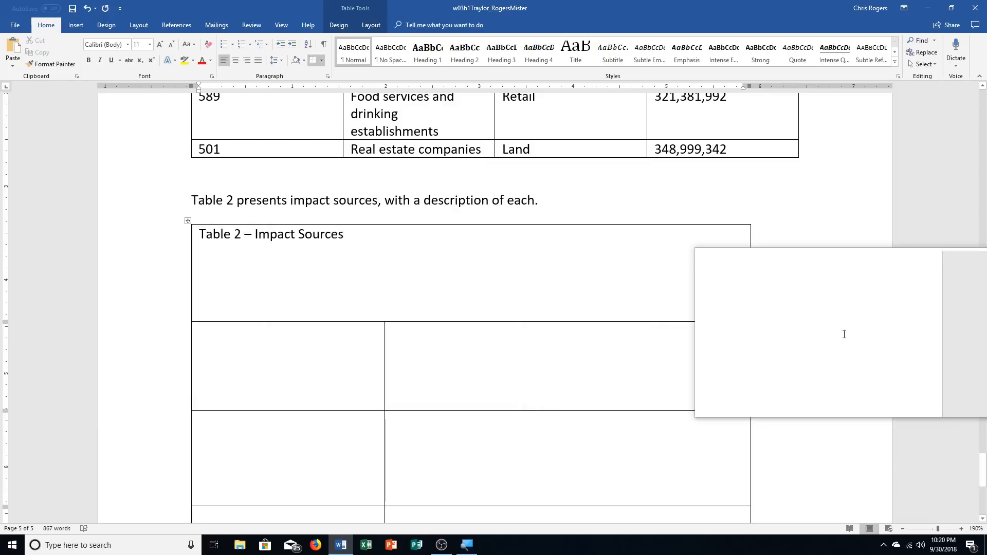
Enter "Employee Compensation" in the first cell of the drawn table's second row.
{"action": "key", "text": "Tab"}
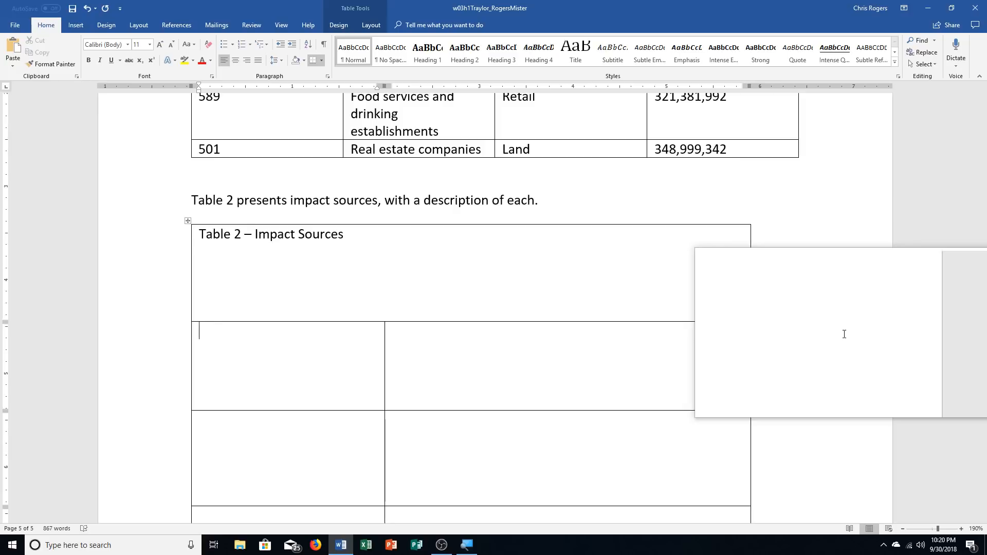
{"action": "type", "text": "Emp"}
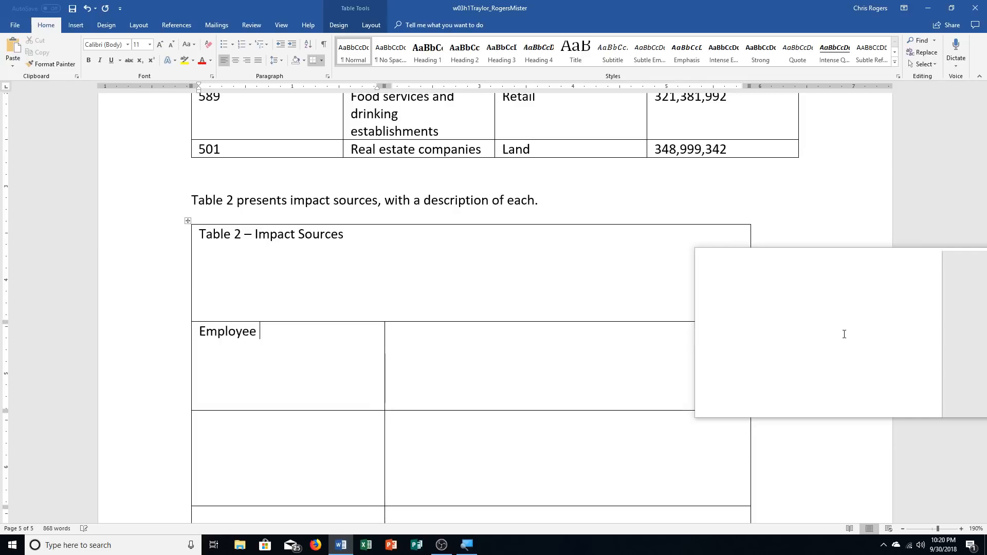
{"action": "type", "text": "loyee"}
{"action": "scroll", "coordinate": [845, 334], "scroll_direction": "down", "scroll_amount": 5}
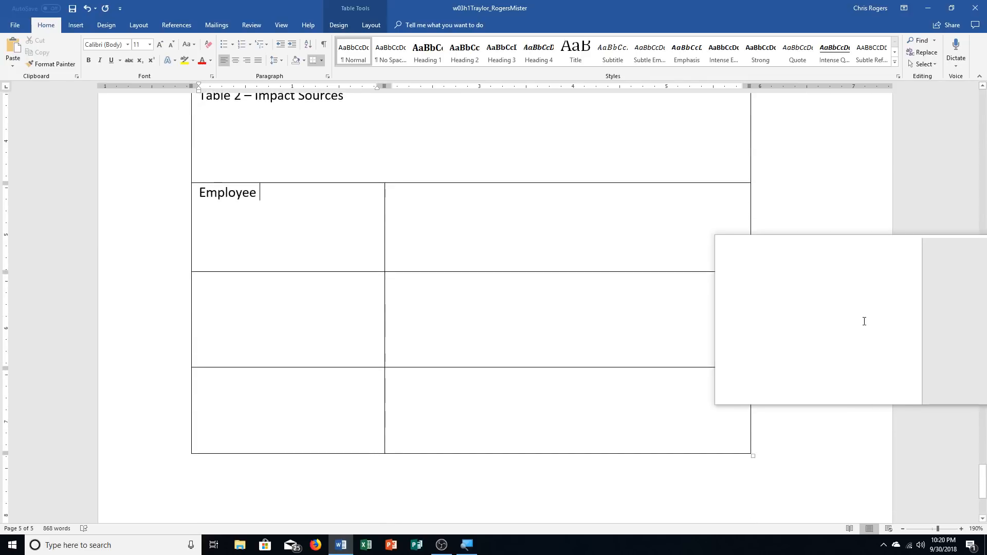
{"action": "type", "text": "Compensa"}
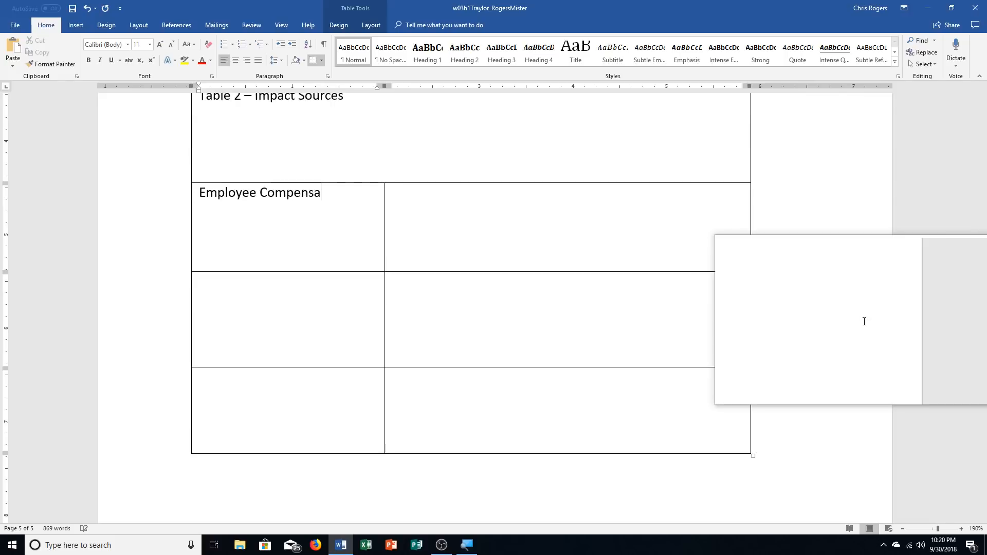
{"action": "type", "text": "tion"}
Describe Employee Compensation in the adjacent cell as "Salary and wages to faculty and staff circulate in the local and regional economy.".
{"action": "key", "text": "Tab"}
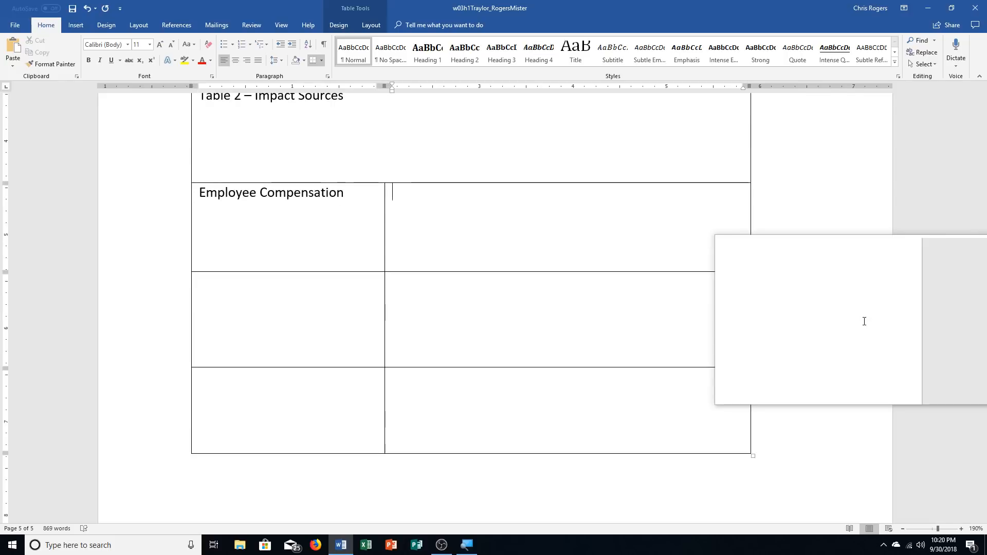
{"action": "type", "text": "Salary and w"}
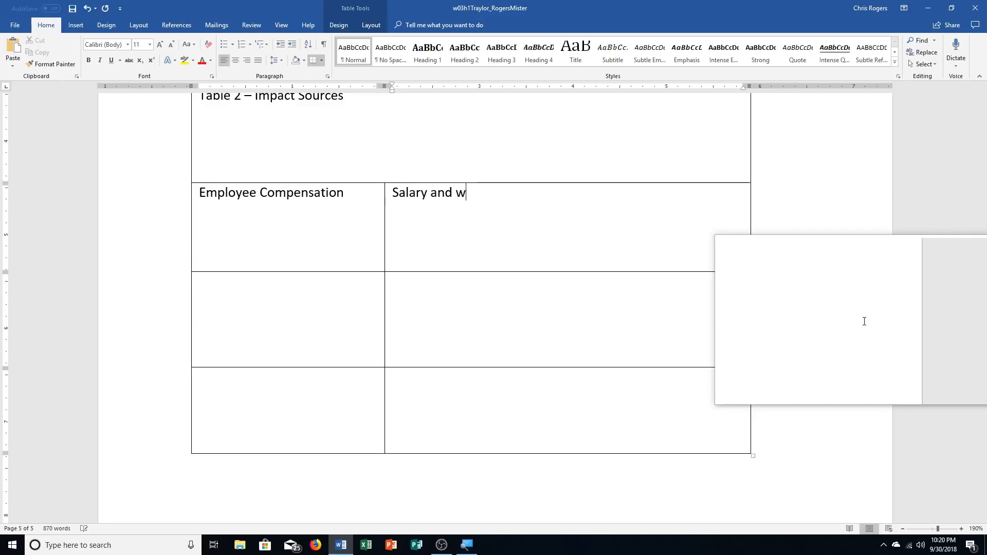
{"action": "type", "text": "ages to faculty and staff ci"}
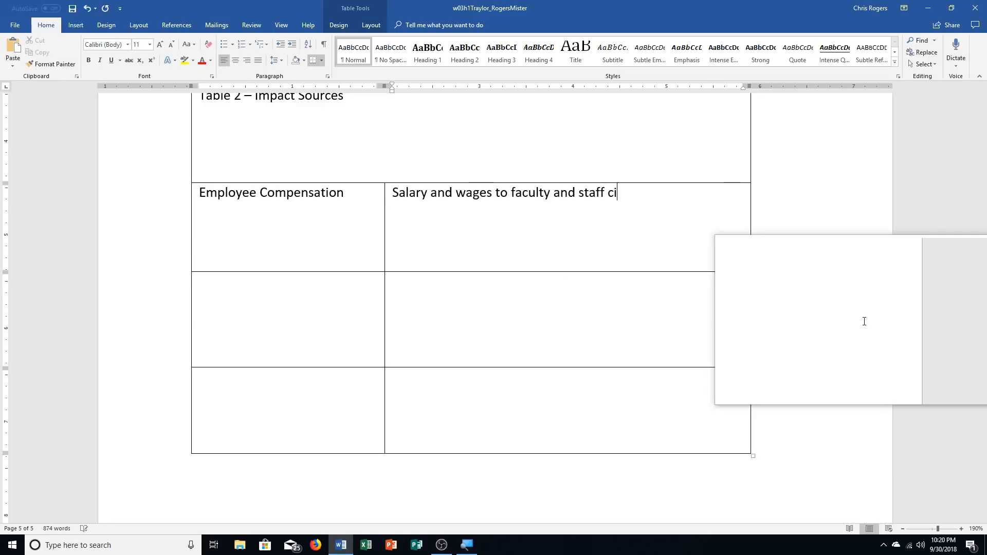
{"action": "type", "text": "rculate in tehe local"}
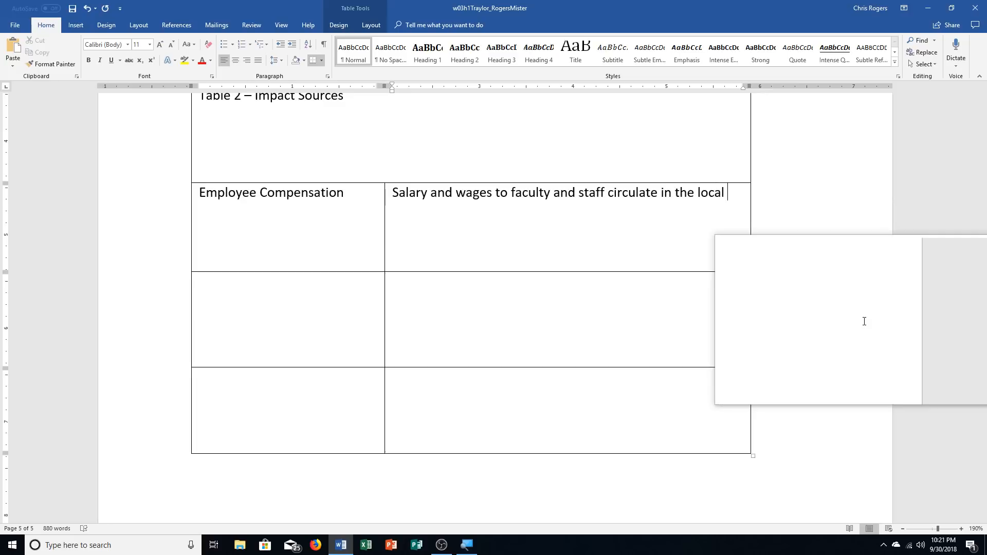
{"action": "type", "text": " and regional e"}
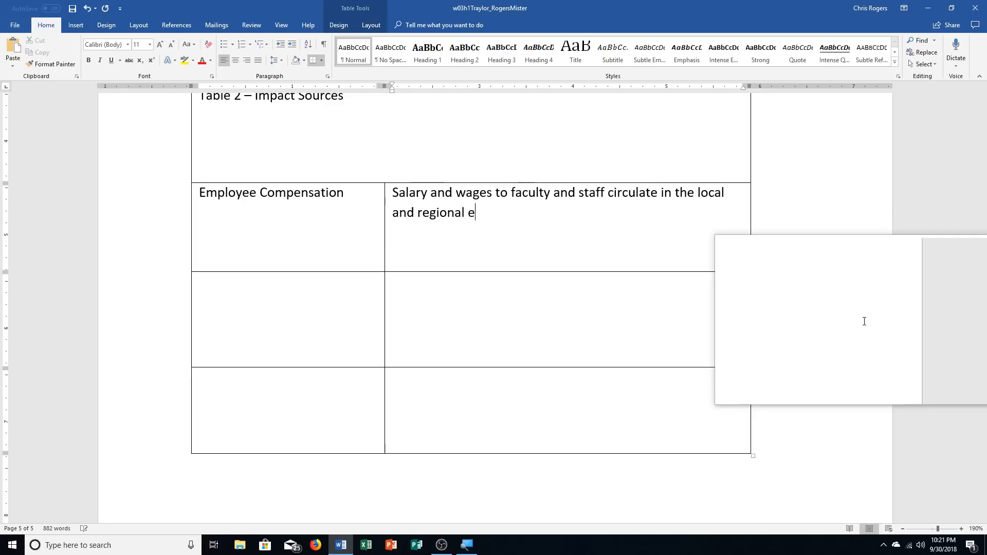
{"action": "type", "text": "cono"}
Fill the third row with "Other Expenditures" and "Non-salary expenditures for goods and services needed to support ongoing operations".
{"action": "type", "text": "Other Expe"}
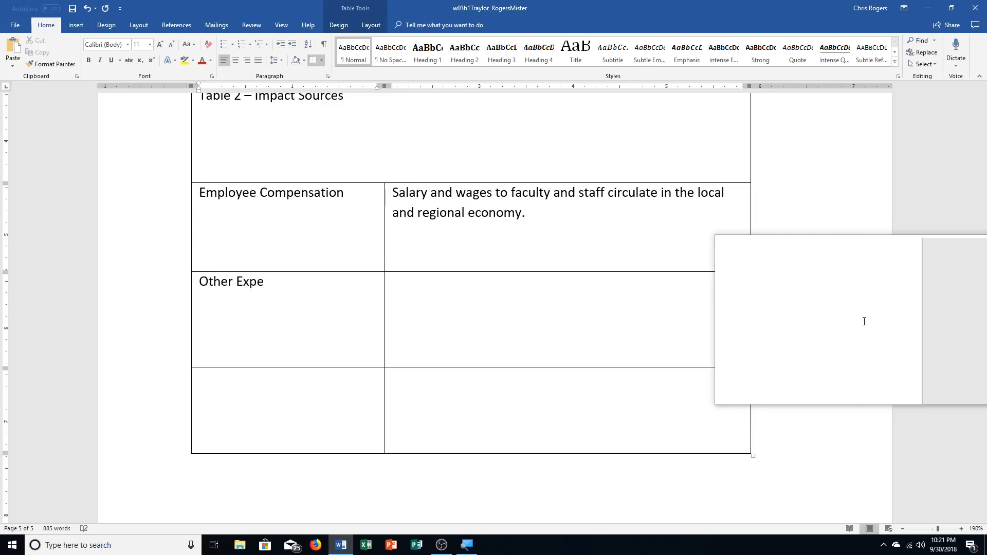
{"action": "type", "text": "nditures"}
{"action": "key", "text": "Tab"}
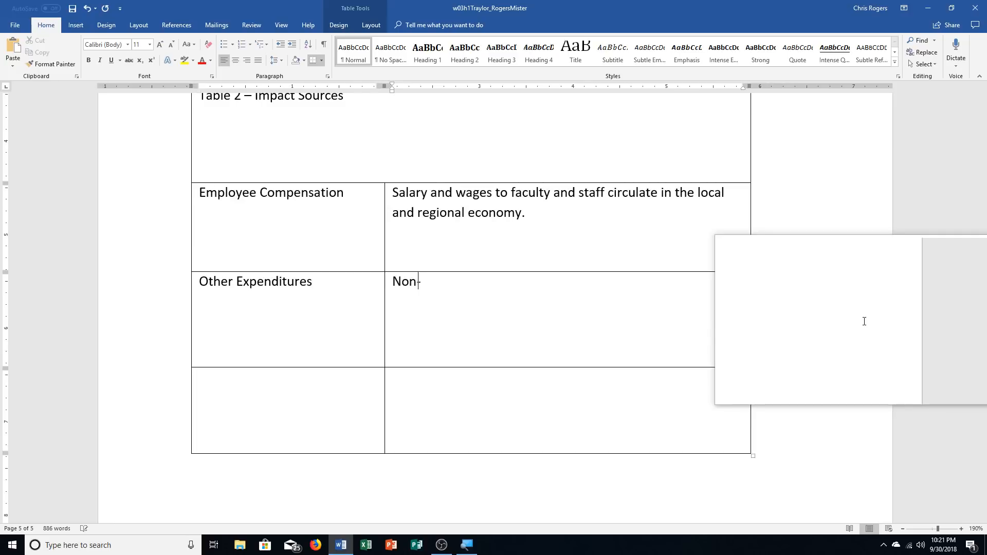
{"action": "type", "text": "Non-salary expen"}
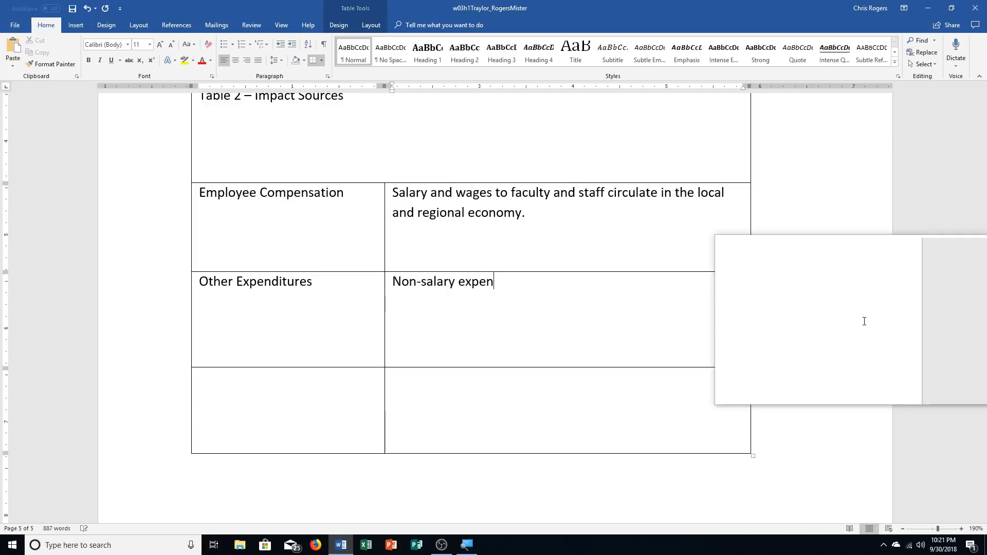
{"action": "type", "text": "ditures for goo"}
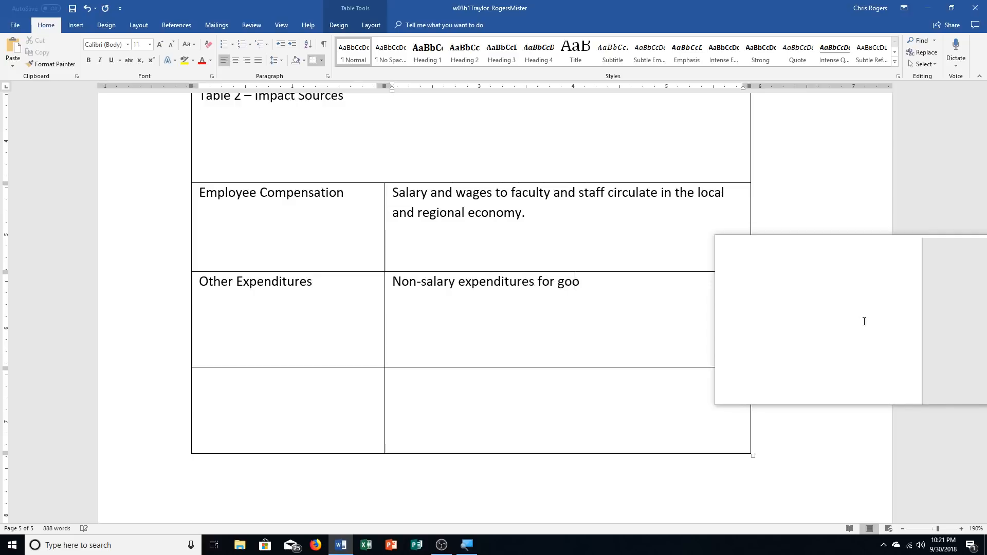
{"action": "type", "text": "ds and services"}
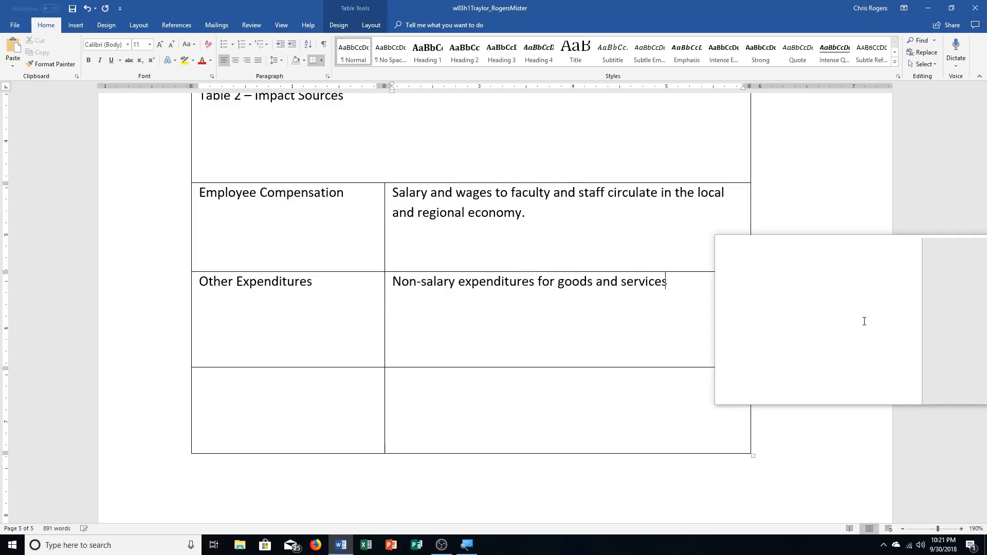
{"action": "type", "text": " neede"}
{"action": "type", "text": "suppor"}
{"action": "type", "text": "t ongoi"}
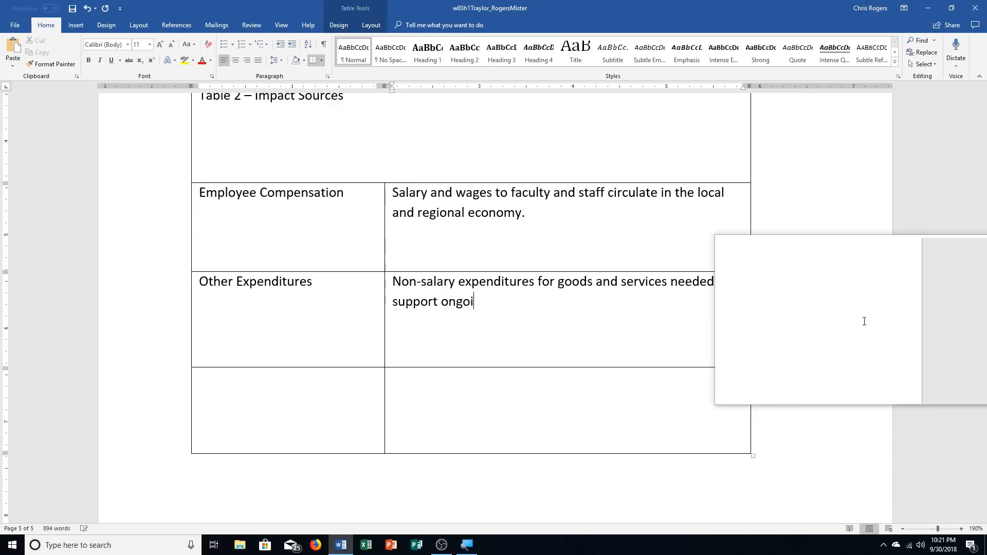
{"action": "type", "text": "ng operations"}
Enter "Capital Investment" in the first cell of the drawn table's last row.
{"action": "key", "text": "Tab"}
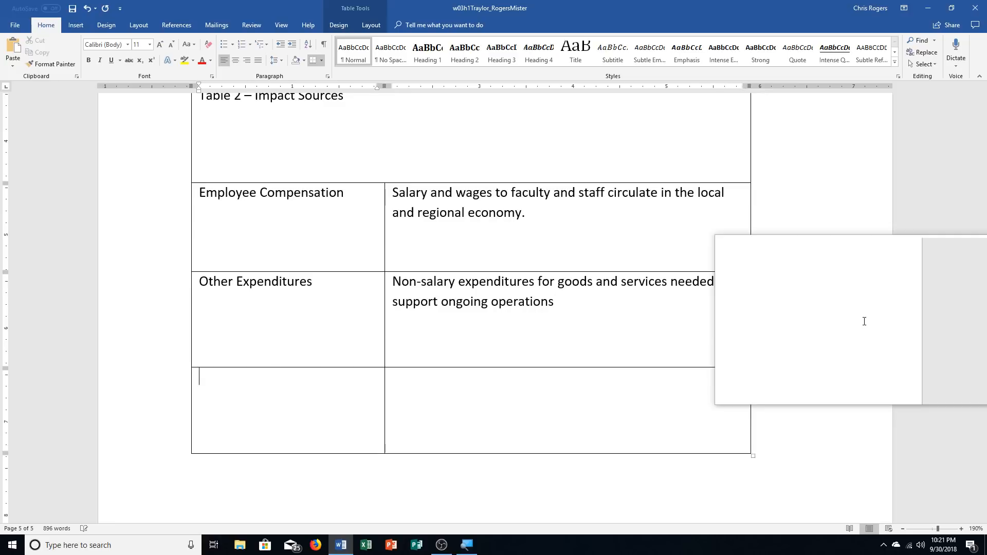
{"action": "type", "text": "Capitla"}
{"action": "key", "text": "BackSpace"}
{"action": "key", "text": "BackSpace"}
{"action": "type", "text": "al Investment"}
{"action": "key", "text": "Tab"}
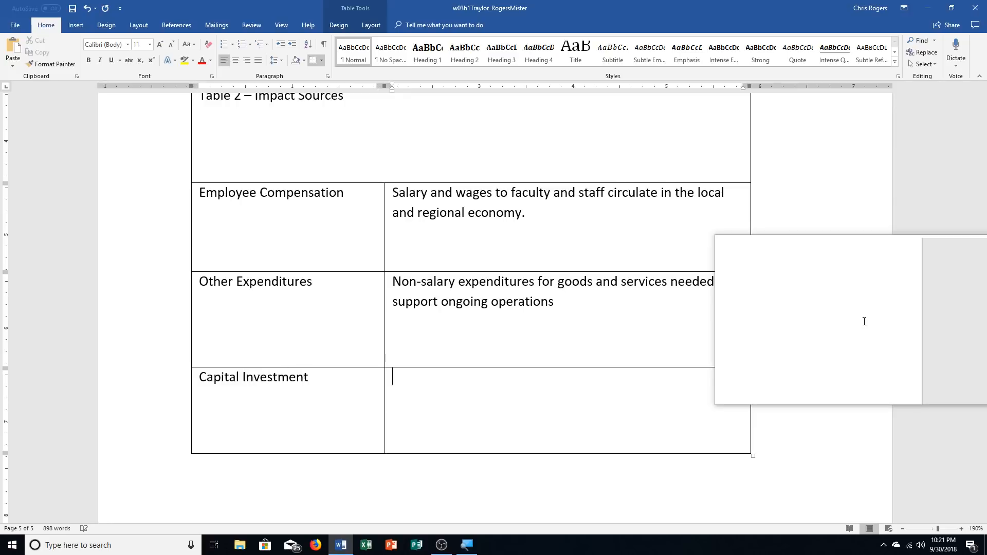
Describe Capital Investment in the adjacent cell as: New construction expenditures, creating additional “indirect” and “induced” jobs.
{"action": "type", "text": "New construction"}
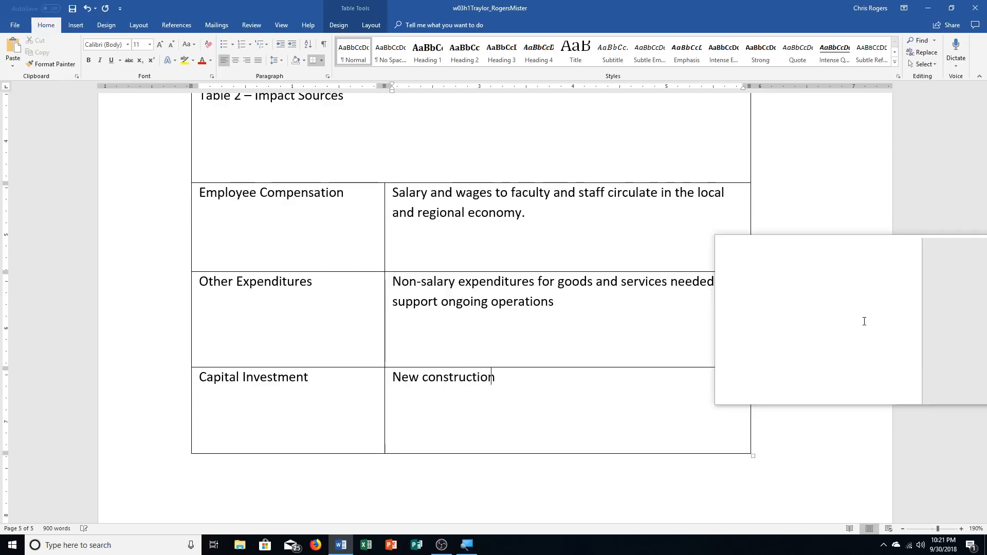
{"action": "type", "text": " expenditres, cr"}
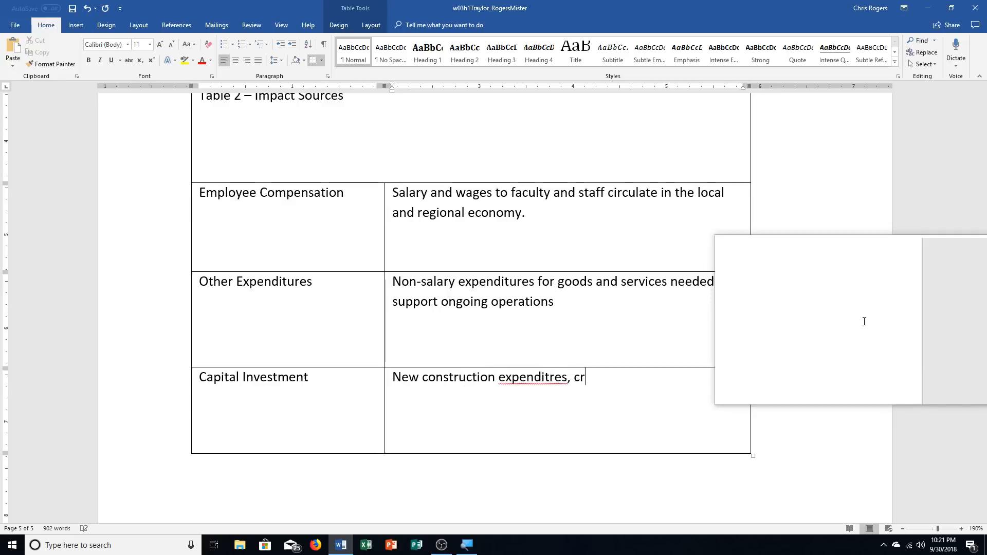
{"action": "type", "text": "eating additiona"}
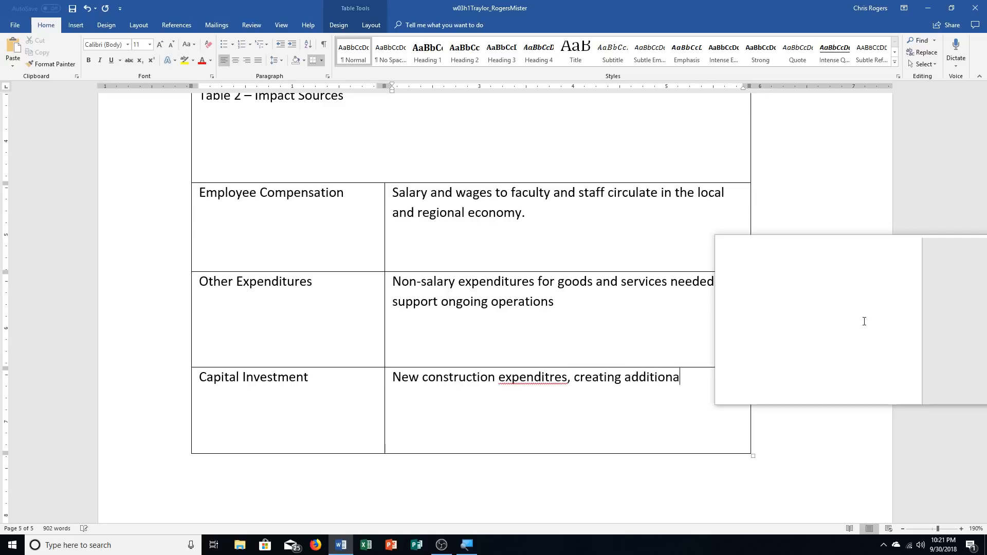
{"action": "type", "text": "l \"ind"}
{"action": "type", "text": "an"}
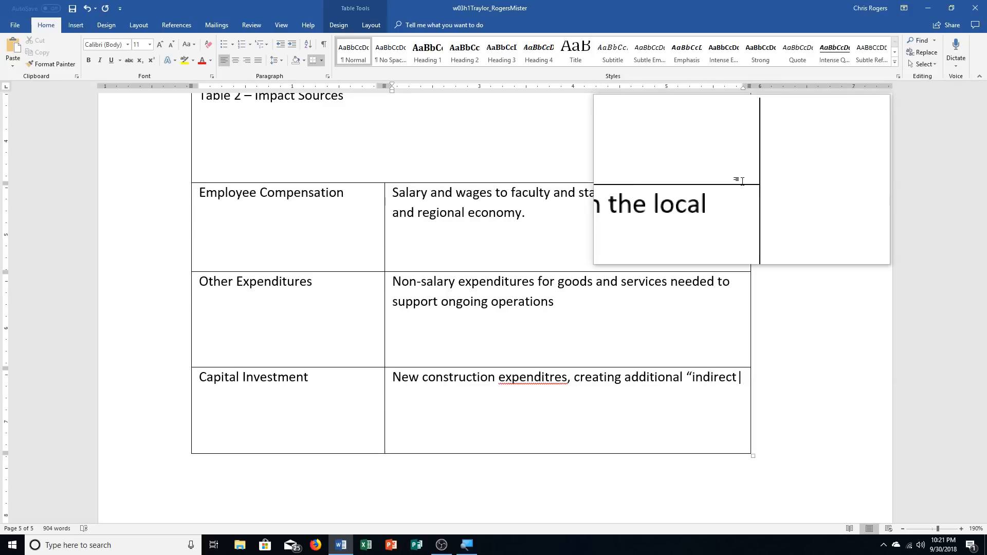
{"action": "type", "text": "\""}
{"action": "type", "text": " and"}
{"action": "type", "text": " \"induce"}
{"action": "type", "text": "d\" jobs"}
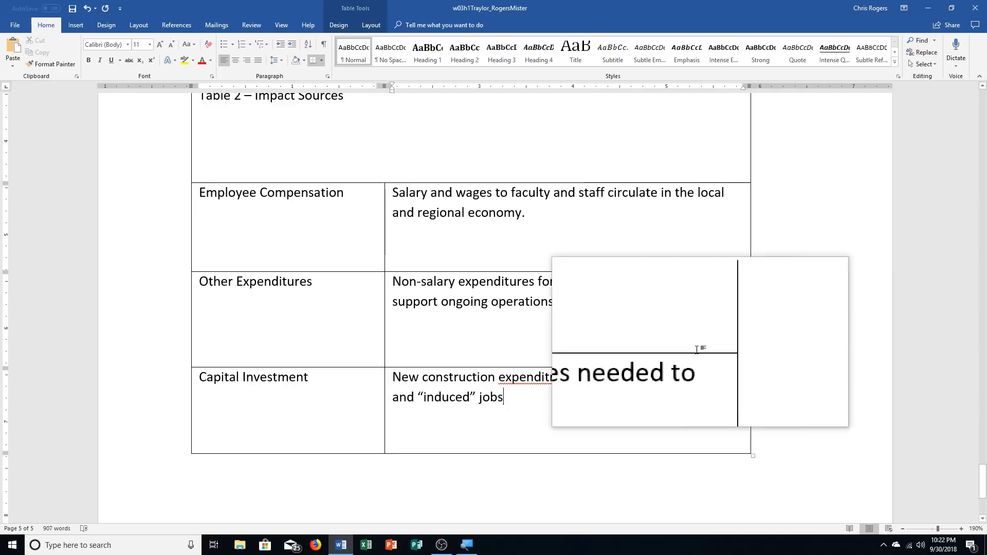
Correct the misspelled word to "expenditures" in the Capital Investment description and save the document.
{"action": "right_click", "coordinate": [539, 378]}
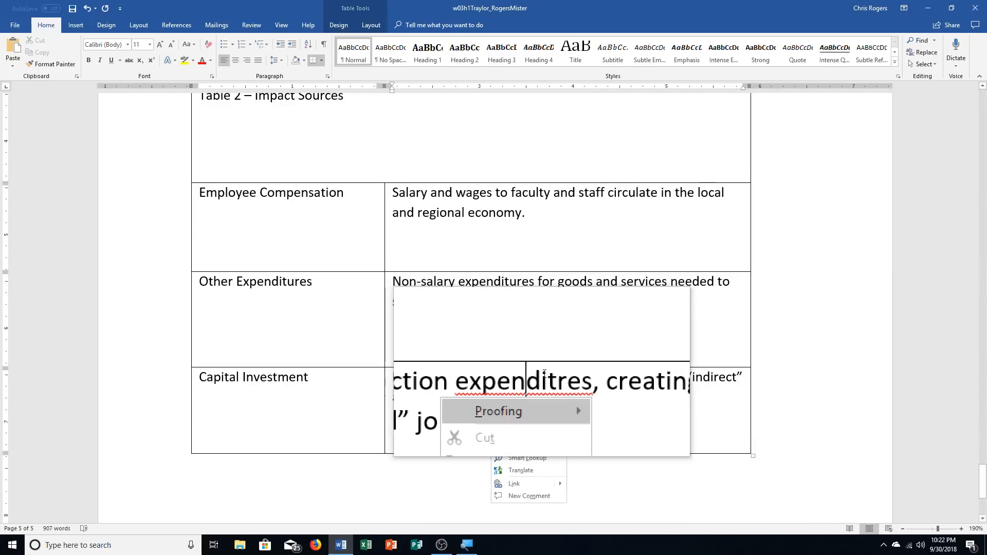
{"action": "mouse_move", "coordinate": [519, 394]}
{"action": "left_click", "coordinate": [576, 396]}
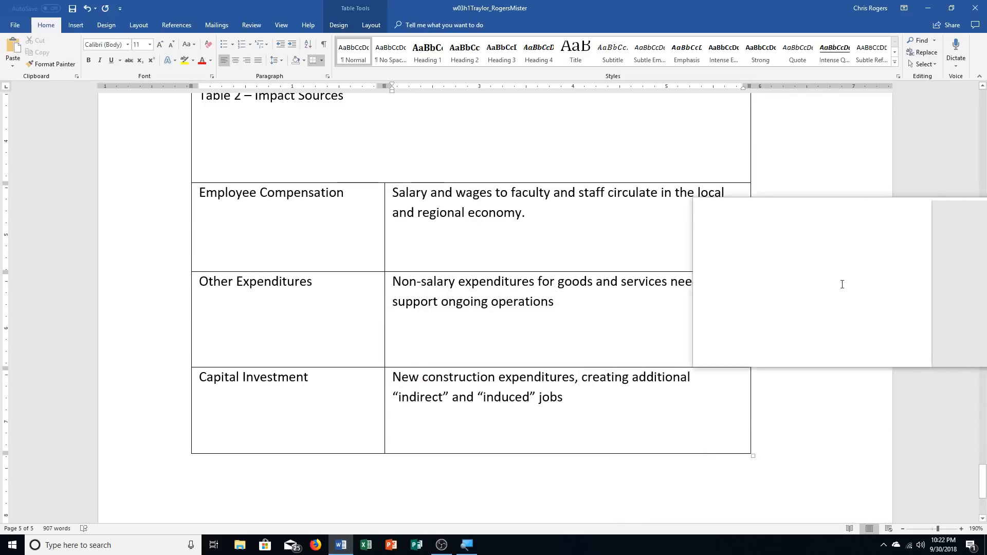
{"action": "scroll", "coordinate": [931, 344], "scroll_direction": "up", "scroll_amount": 1}
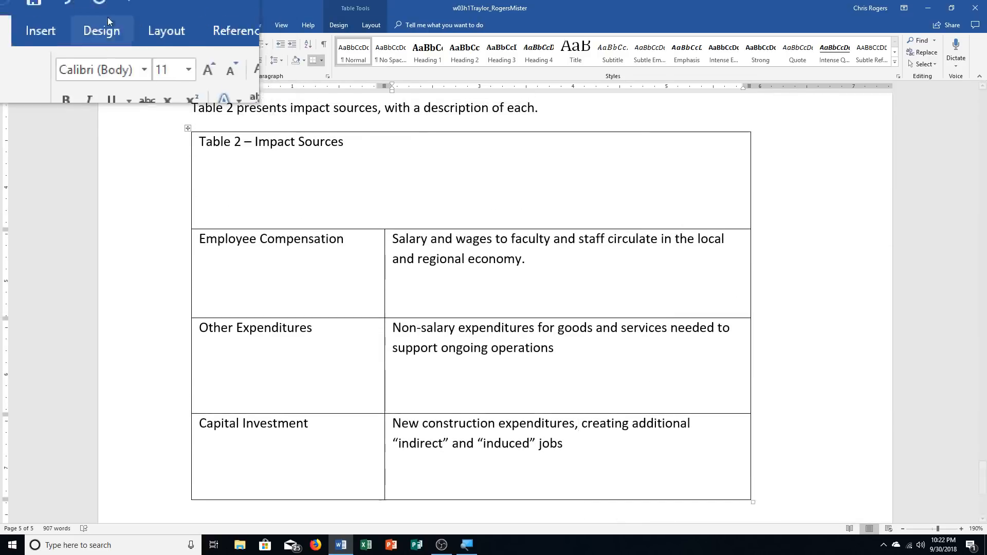
{"action": "left_click", "coordinate": [70, 6]}
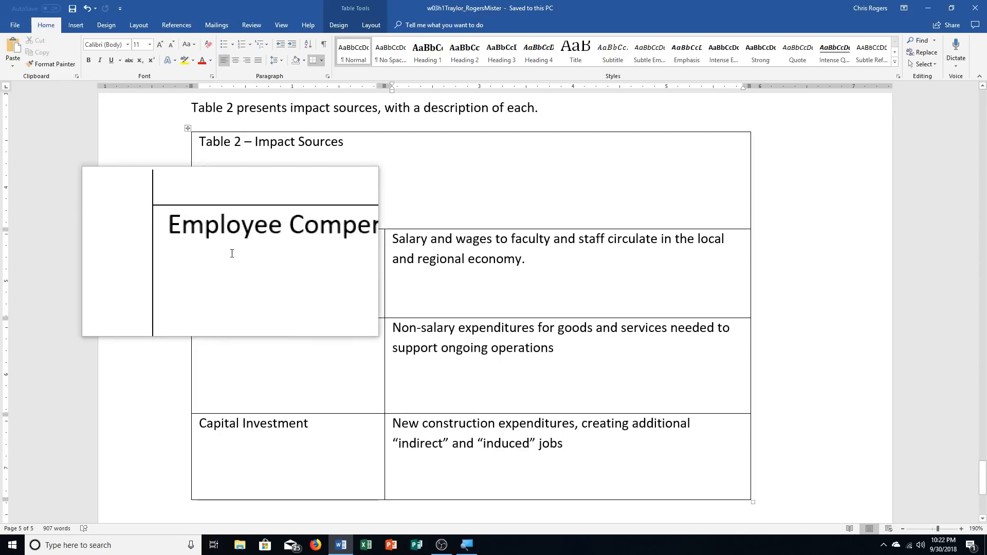
Delete the Category column from the top industry sectors table under Key Findings.
{"action": "scroll", "coordinate": [232, 254], "scroll_direction": "up", "scroll_amount": 8}
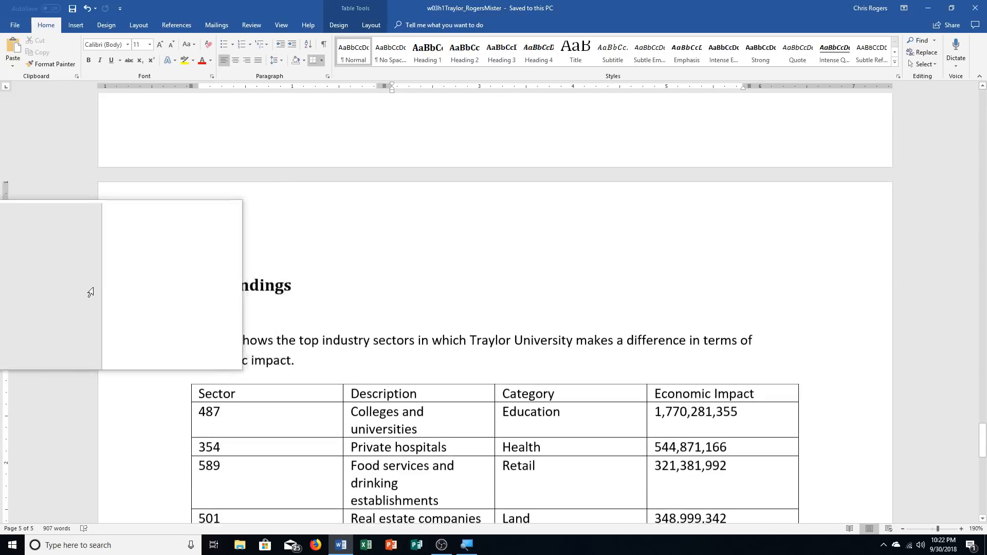
{"action": "scroll", "coordinate": [89, 291], "scroll_direction": "down", "scroll_amount": 3}
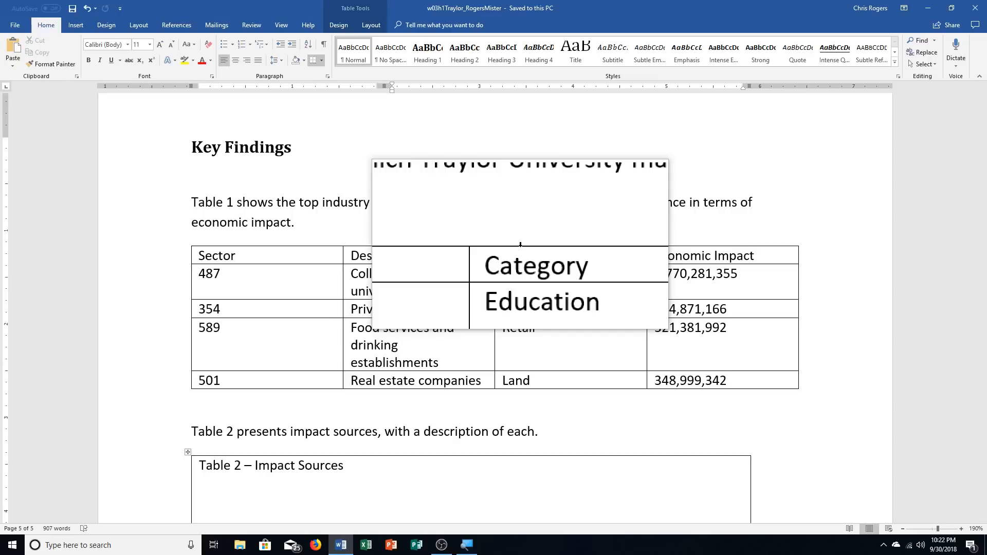
{"action": "left_click", "coordinate": [521, 245]}
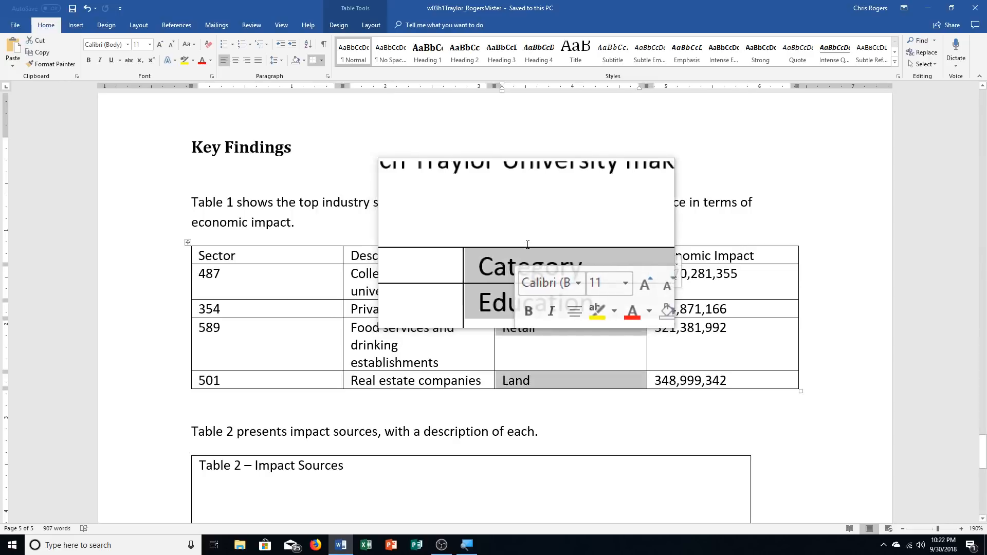
{"action": "left_click", "coordinate": [523, 243]}
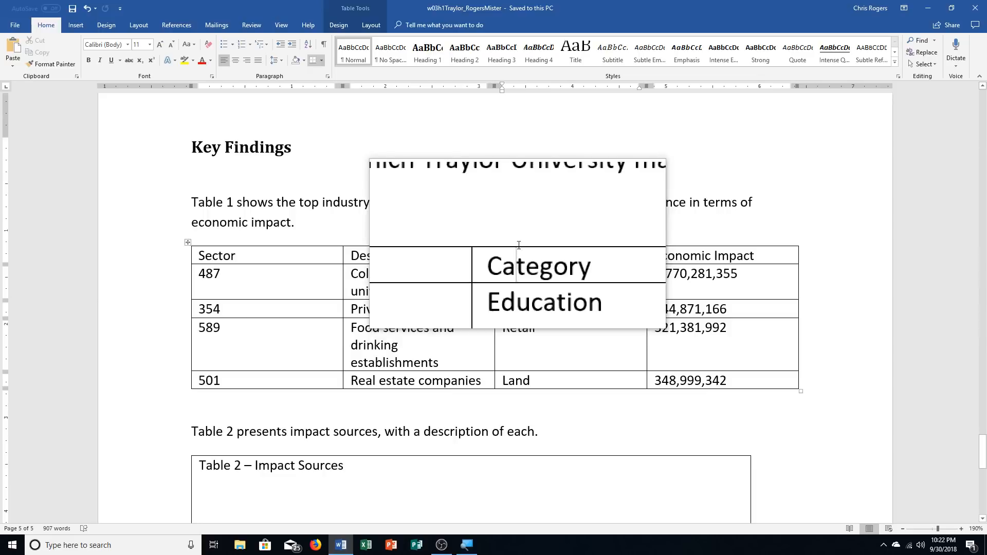
{"action": "left_click", "coordinate": [517, 245]}
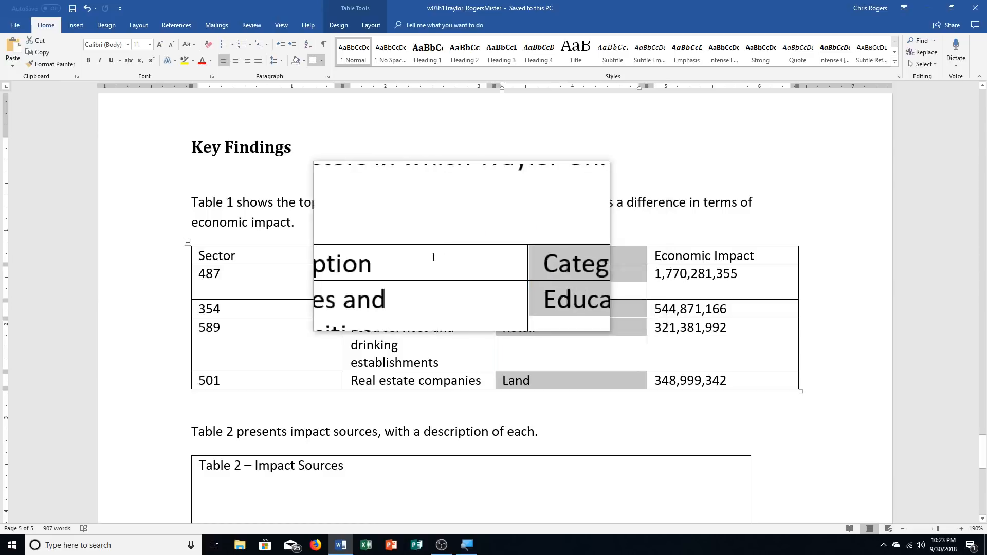
{"action": "left_click", "coordinate": [366, 27]}
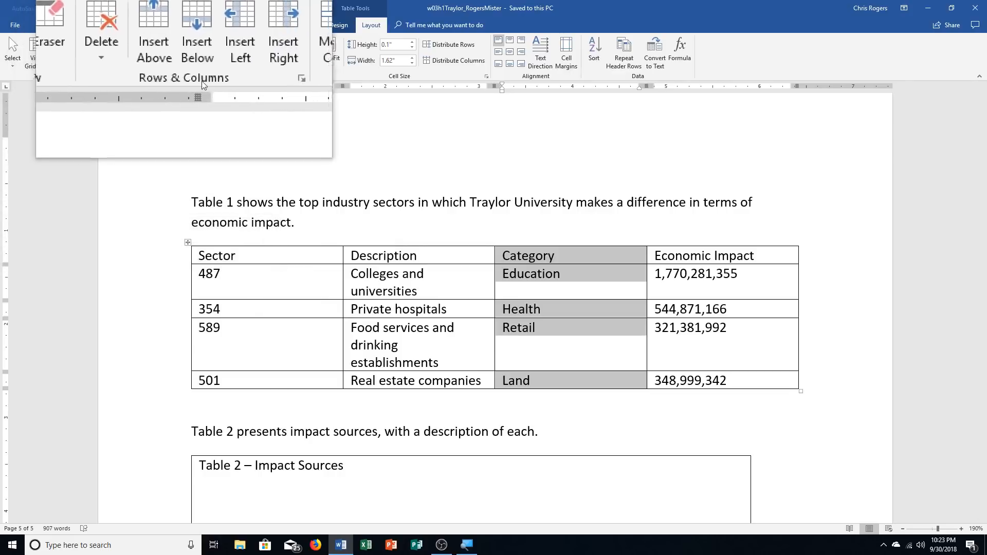
{"action": "left_click", "coordinate": [135, 52]}
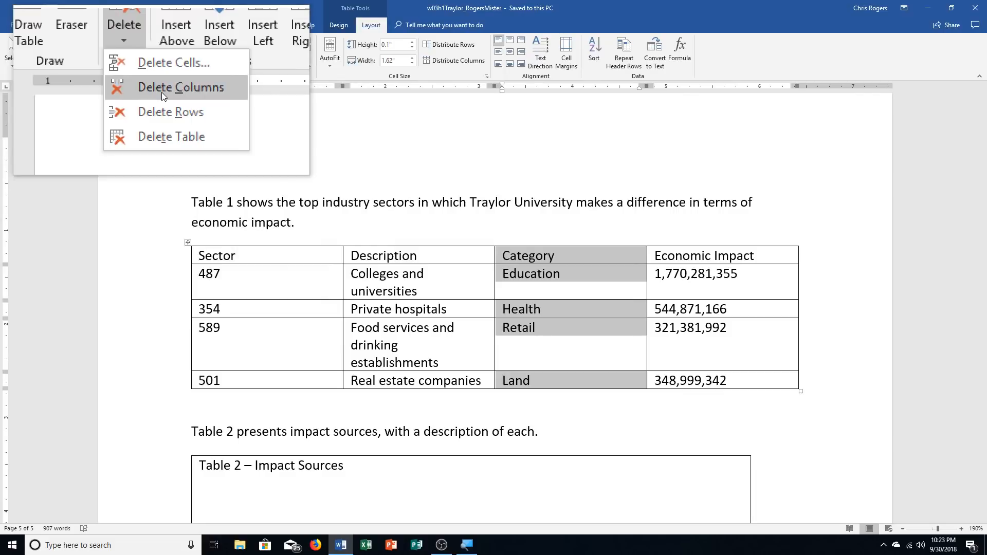
{"action": "left_click", "coordinate": [162, 91]}
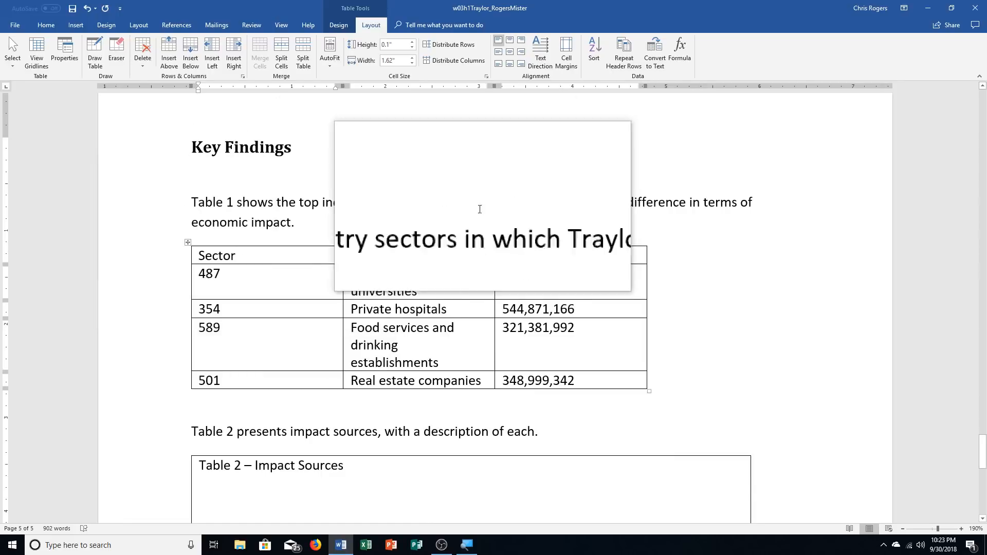
Insert a row above the sectors table's header row, enter "Table 1 – Top Industry Sectors" in its first cell, and save the document.
{"action": "left_click", "coordinate": [173, 66]}
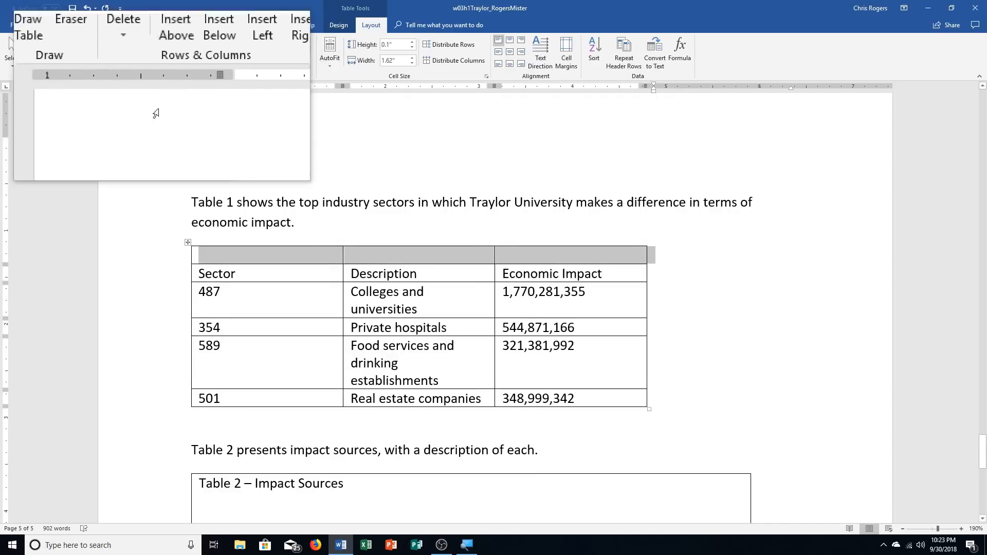
{"action": "left_click", "coordinate": [242, 260]}
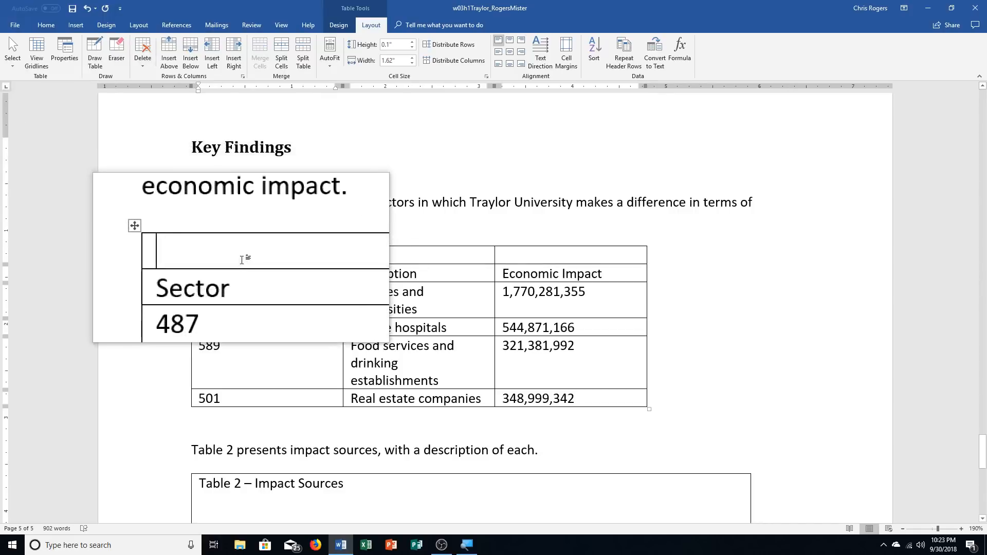
{"action": "type", "text": "Table 1 -"}
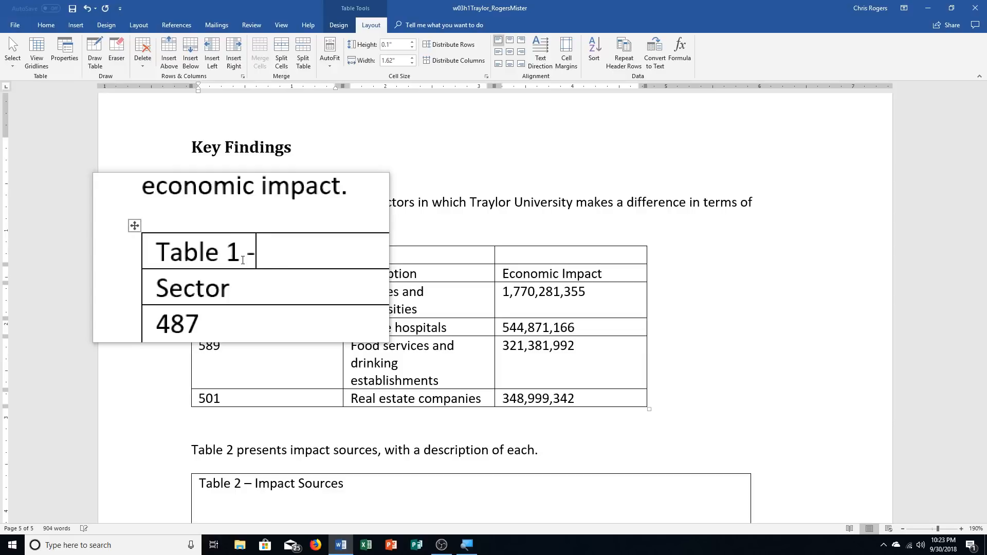
{"action": "type", "text": " Top Indus"}
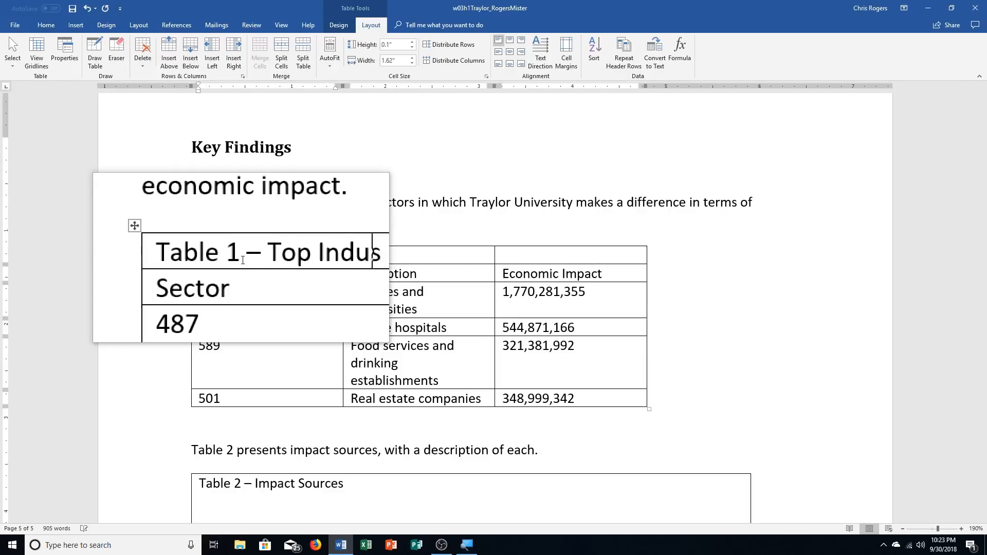
{"action": "type", "text": "try Sectors"}
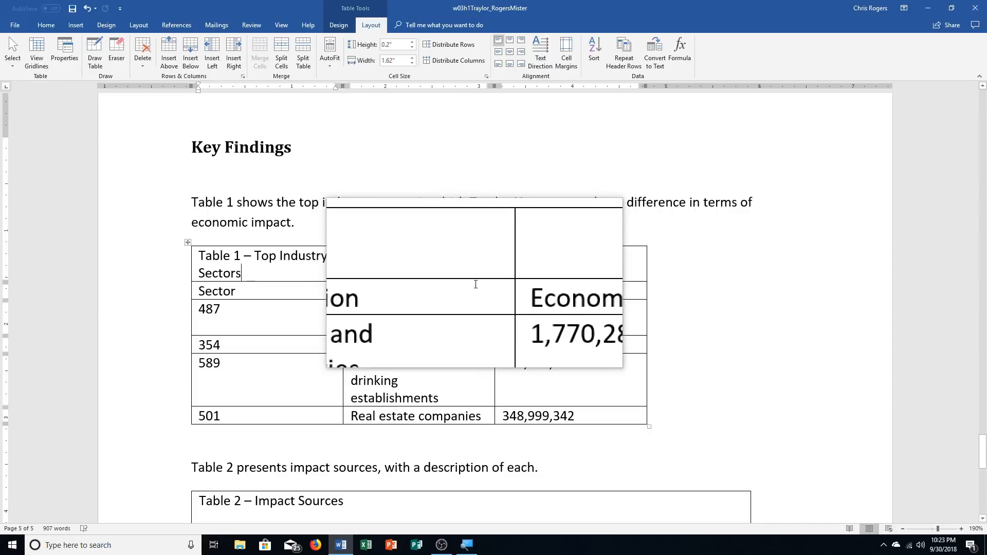
{"action": "key", "text": "ctrl+s"}
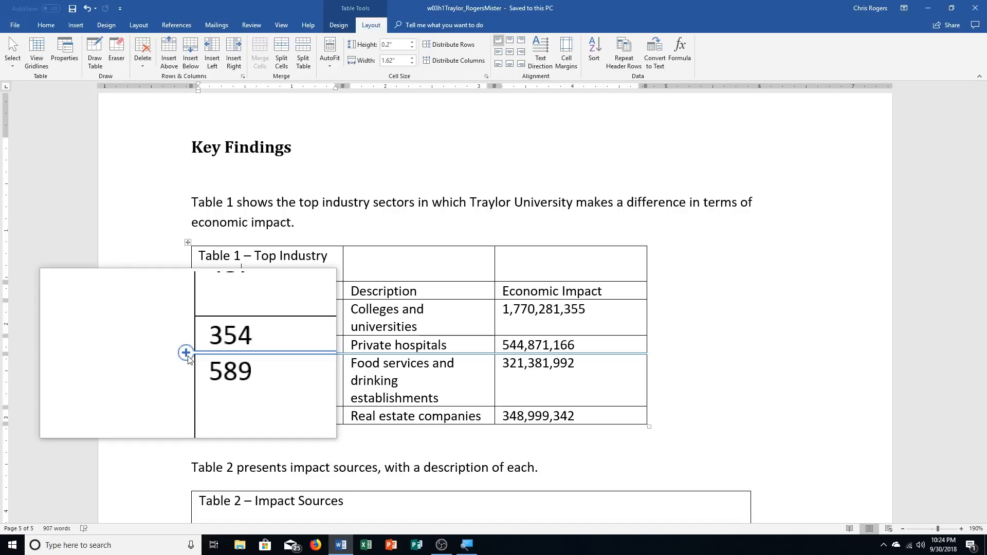
Insert a row between sectors 354 and 589 in Table 1 and fill it with 215, "Retail interests" and 1,256,390,688.
{"action": "left_click", "coordinate": [186, 353]}
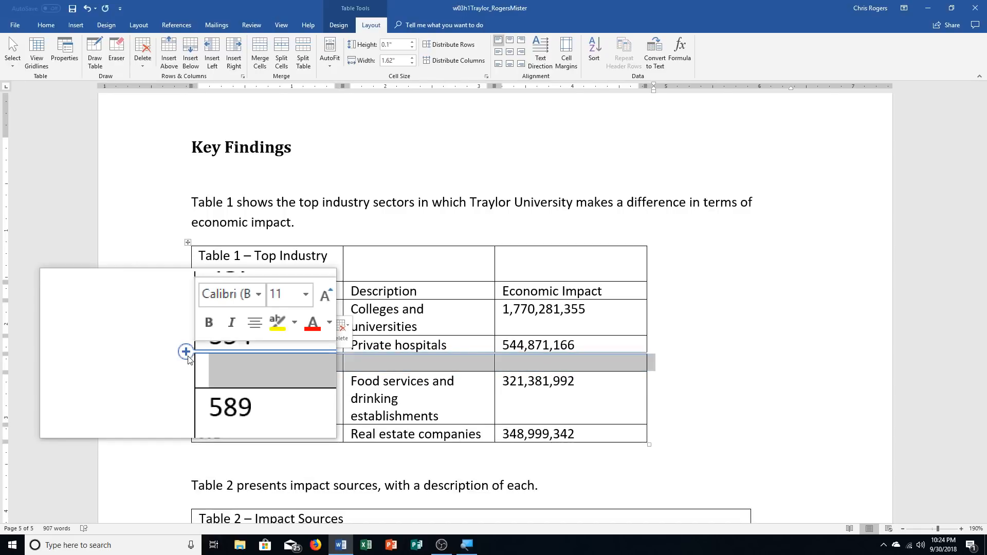
{"action": "left_click", "coordinate": [244, 363]}
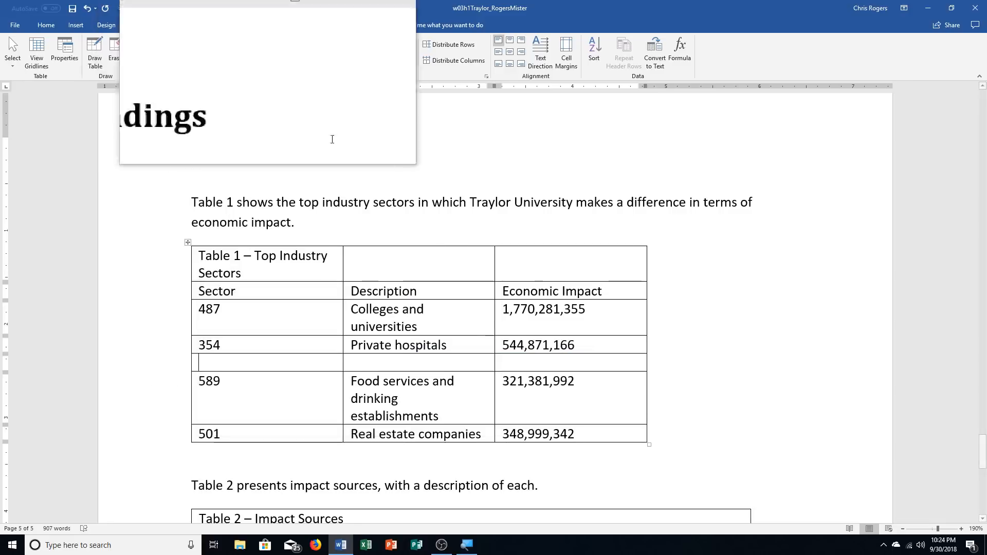
{"action": "type", "text": "215"}
{"action": "key", "text": "Tab"}
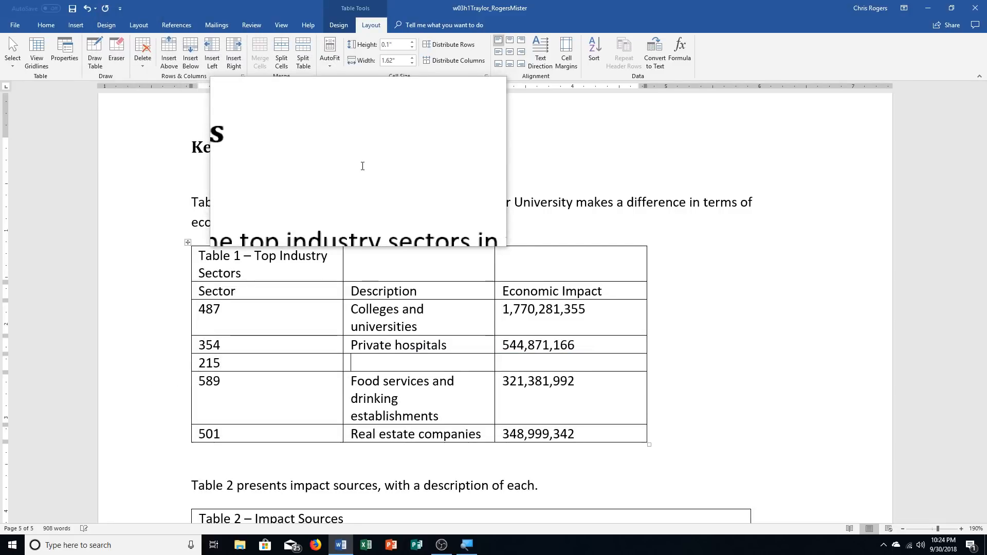
{"action": "type", "text": "Retail i"}
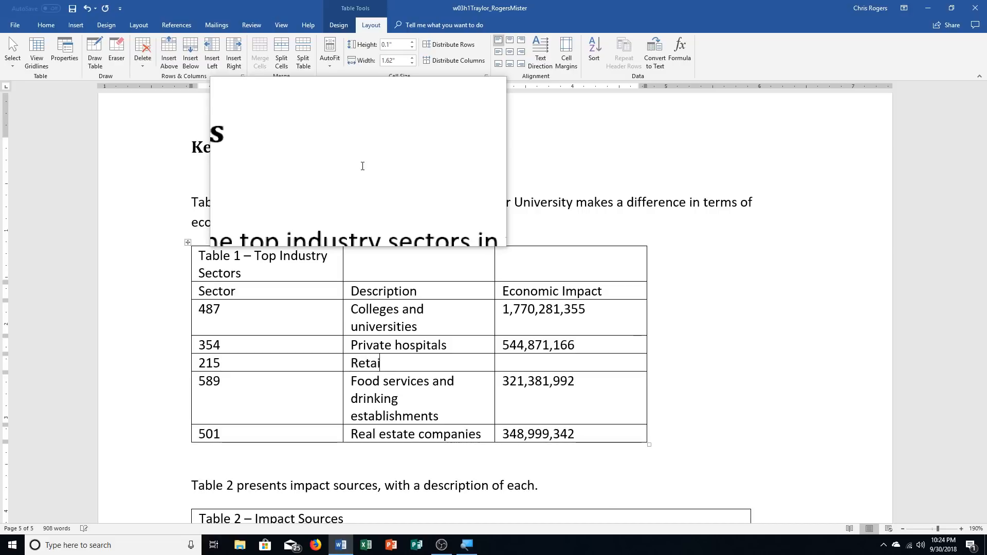
{"action": "type", "text": "nterests"}
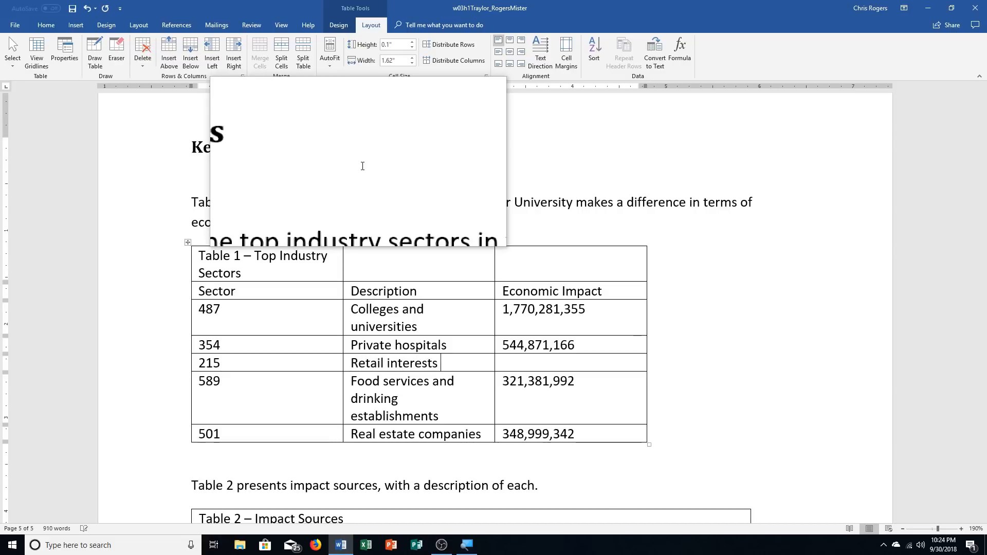
{"action": "key", "text": "Tab"}
{"action": "type", "text": "1,256,390,"}
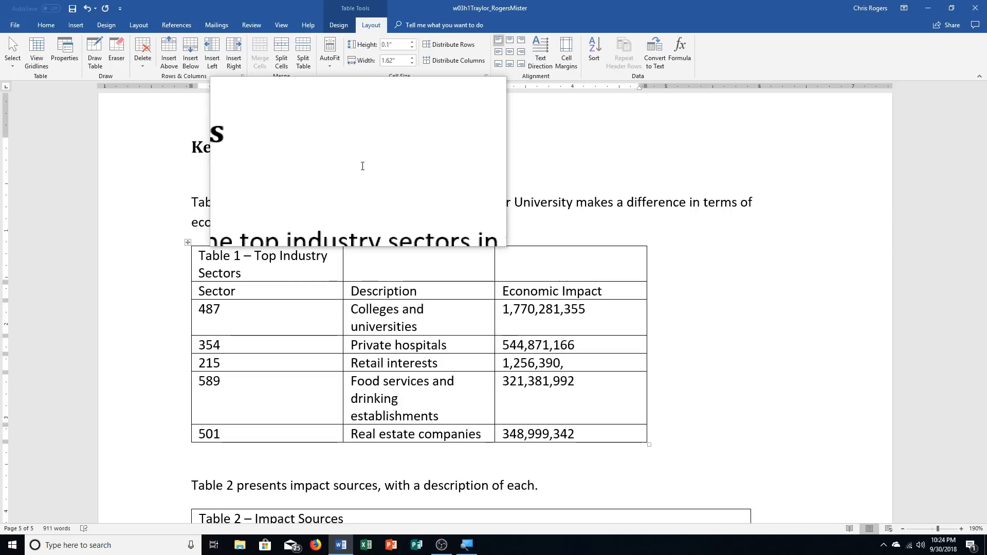
{"action": "type", "text": "688"}
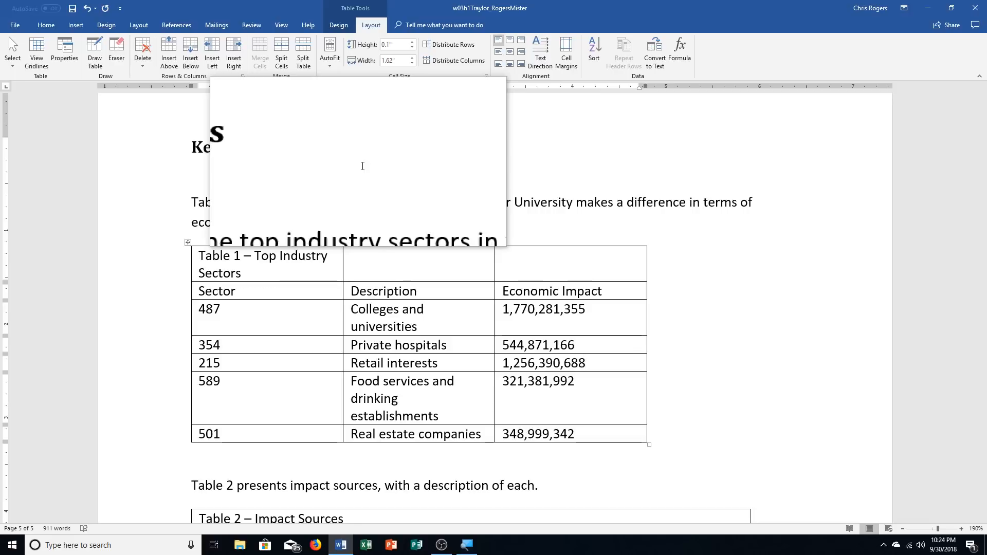
Insert a blank row between the title row and the Employee Compensation row of the Table 2 impact sources table.
{"action": "scroll", "coordinate": [609, 350], "scroll_direction": "down", "scroll_amount": 3}
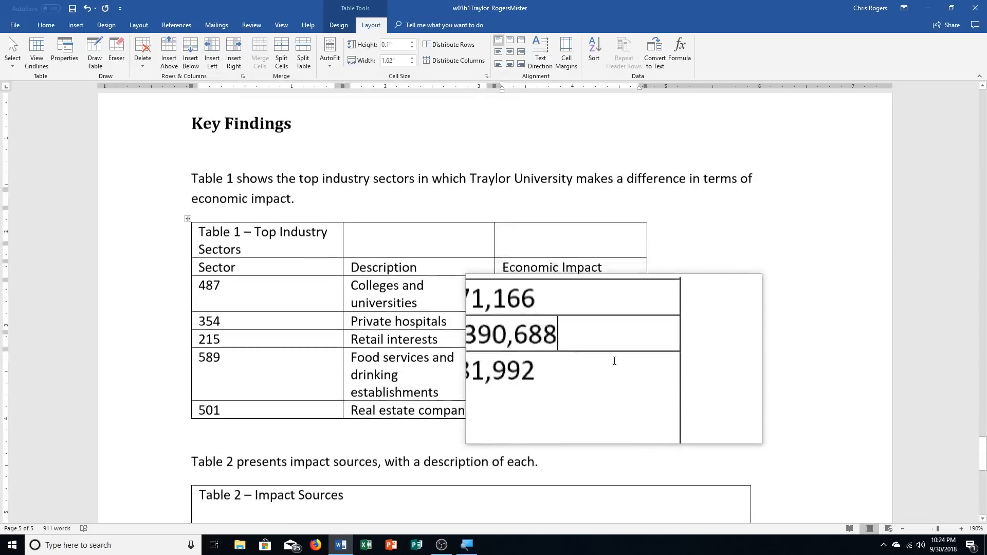
{"action": "scroll", "coordinate": [594, 353], "scroll_direction": "down", "scroll_amount": 2}
{"action": "left_click", "coordinate": [435, 336]}
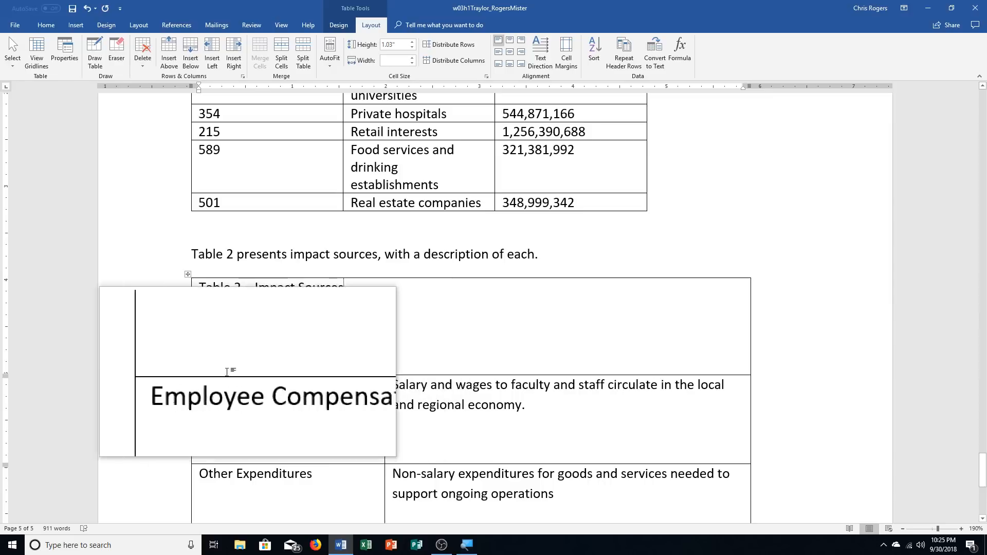
{"action": "mouse_move", "coordinate": [188, 378]}
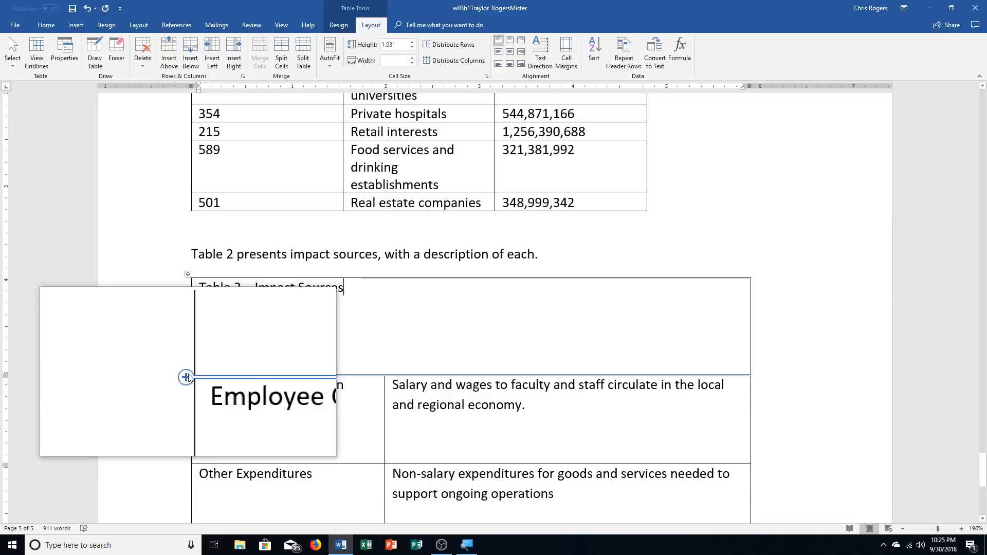
{"action": "left_click", "coordinate": [186, 378]}
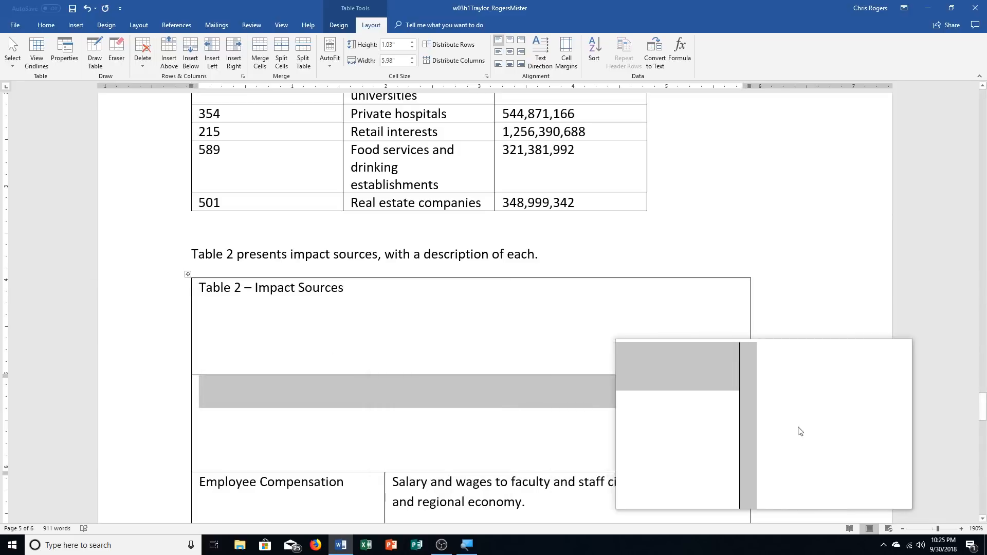
{"action": "scroll", "coordinate": [798, 423], "scroll_direction": "down", "scroll_amount": 3}
{"action": "scroll", "coordinate": [787, 402], "scroll_direction": "down", "scroll_amount": 2}
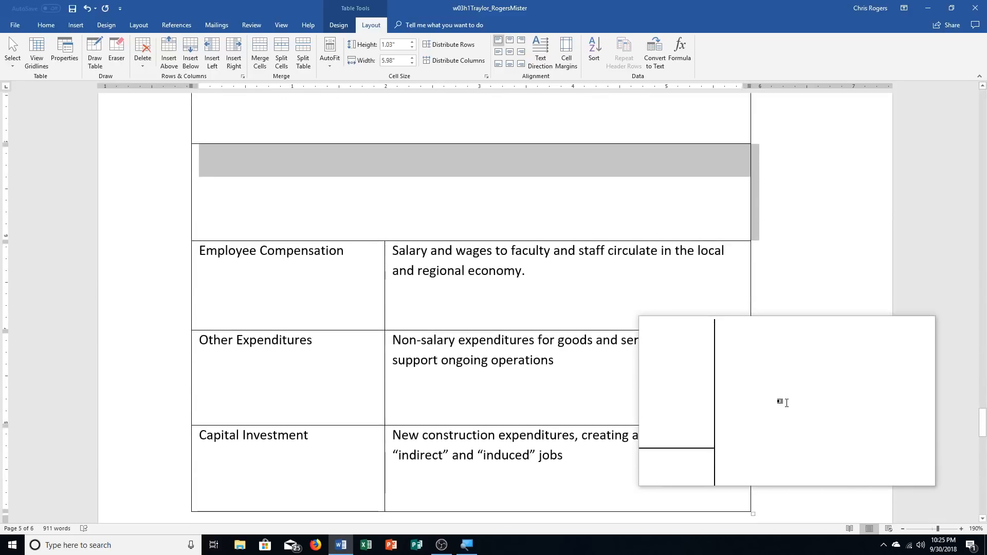
{"action": "scroll", "coordinate": [784, 403], "scroll_direction": "up", "scroll_amount": 1}
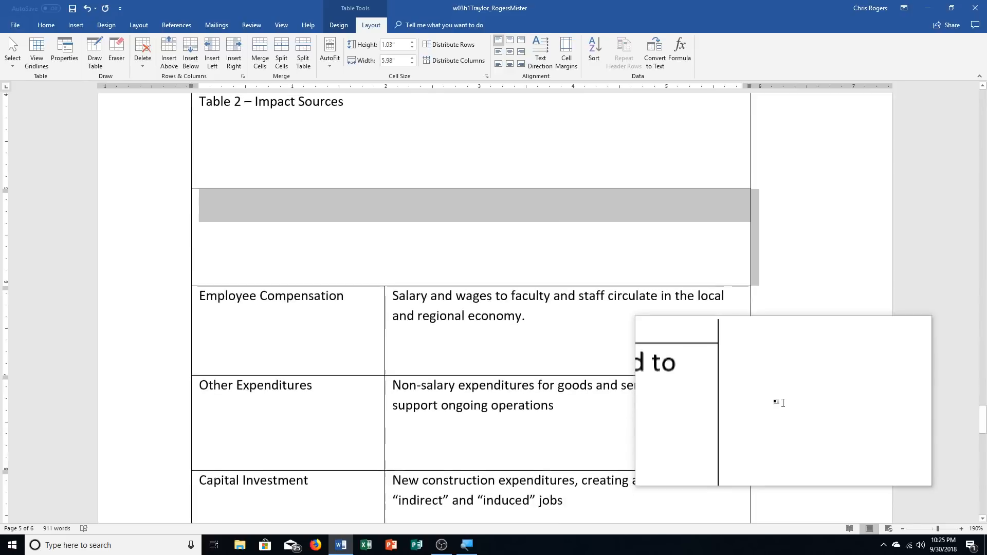
{"action": "left_click", "coordinate": [293, 214]}
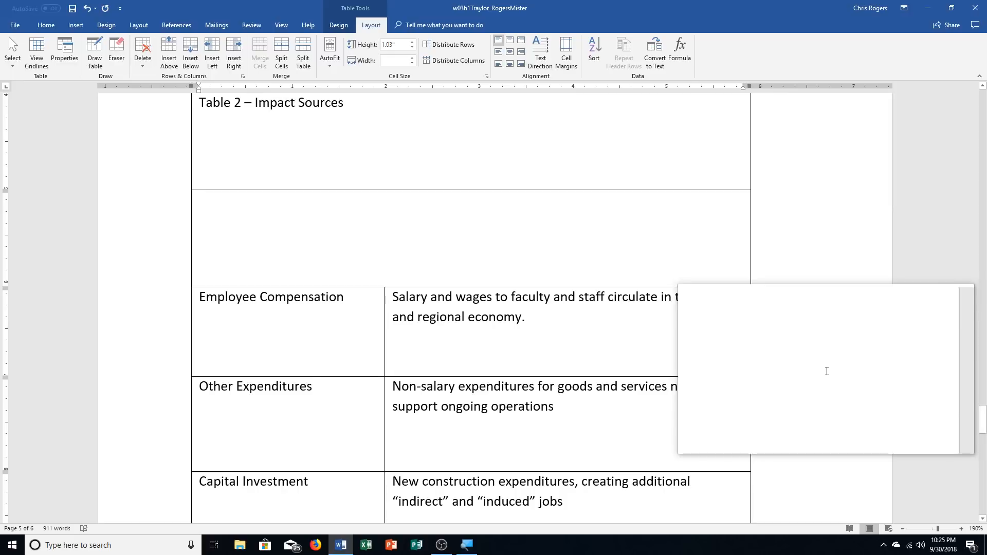
Run a spelling and grammar check on the document, close the checker, and save the document.
{"action": "key", "text": "F7"}
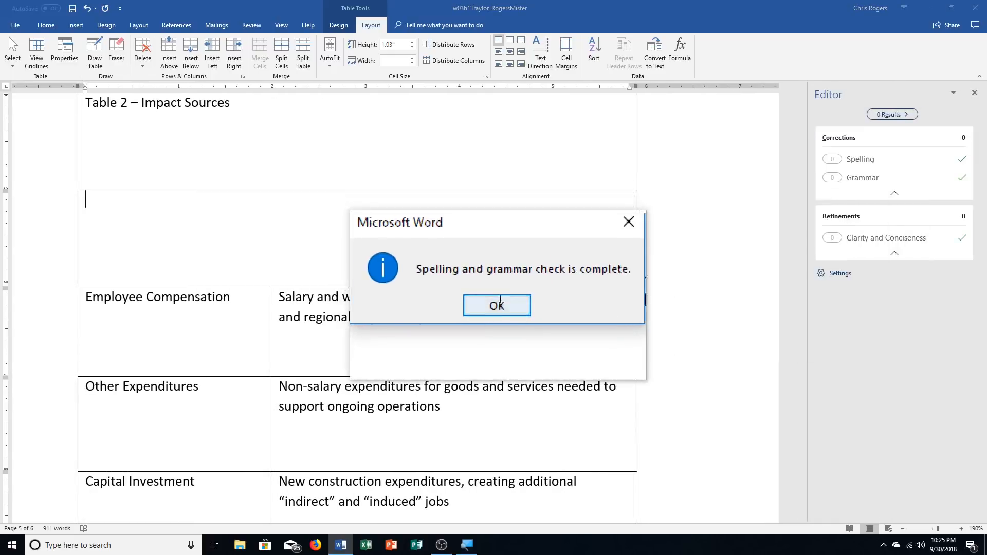
{"action": "left_click", "coordinate": [497, 301]}
{"action": "left_click", "coordinate": [977, 95]}
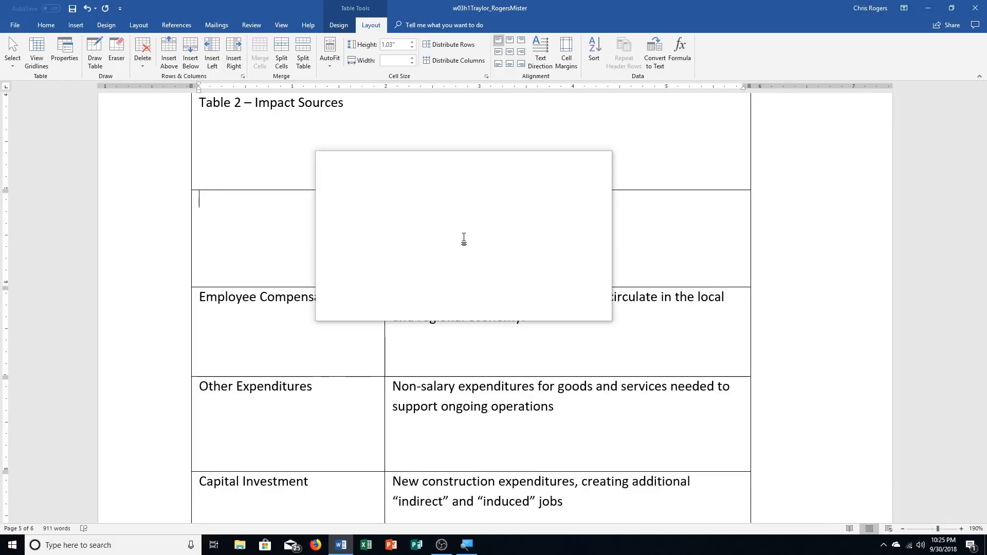
{"action": "key", "text": "ctrl+s"}
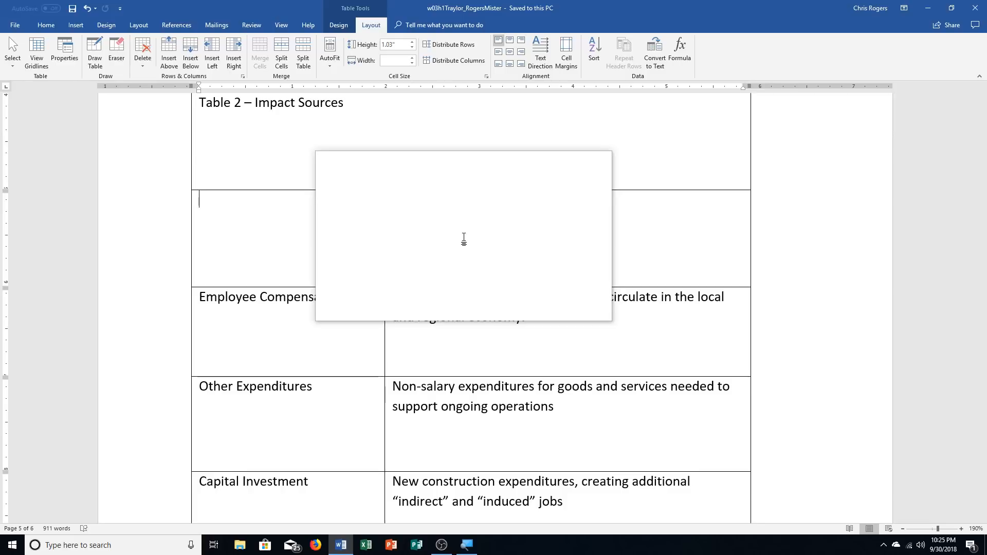
Merge the cells of the title row "Table 1 – Top Industry Sectors" into a single cell.
{"action": "scroll", "coordinate": [447, 260], "scroll_direction": "up", "scroll_amount": 6}
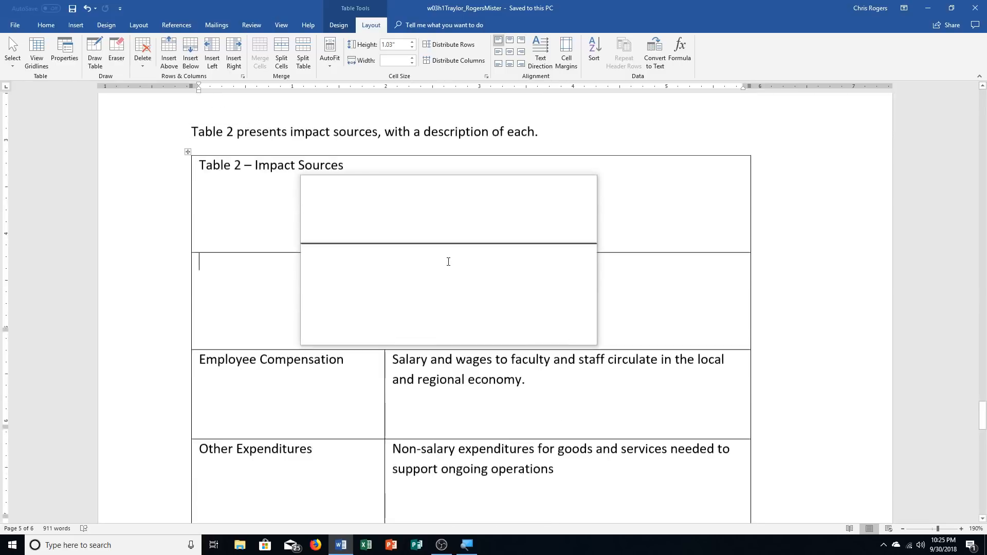
{"action": "scroll", "coordinate": [446, 264], "scroll_direction": "up", "scroll_amount": 3}
{"action": "scroll", "coordinate": [443, 264], "scroll_direction": "down", "scroll_amount": 4}
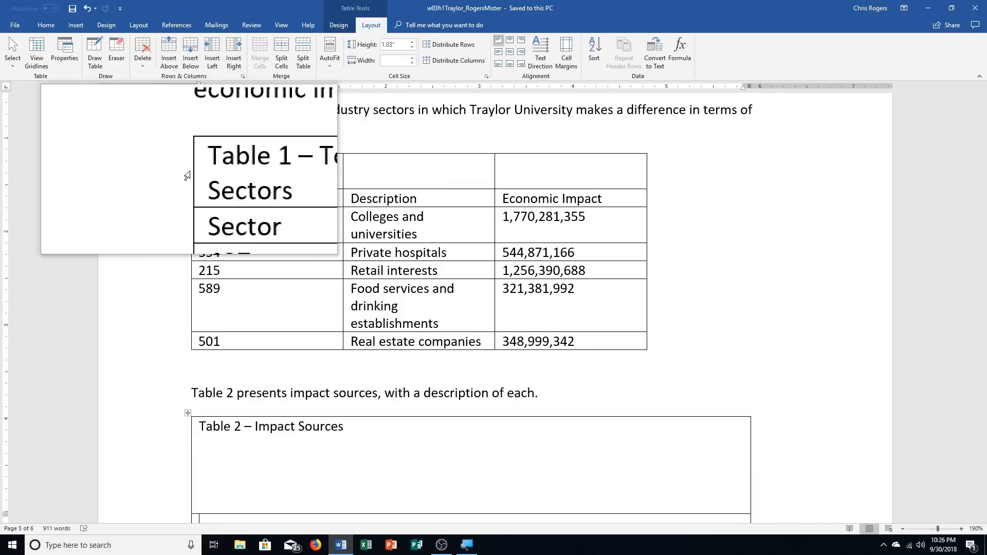
{"action": "left_click", "coordinate": [187, 177]}
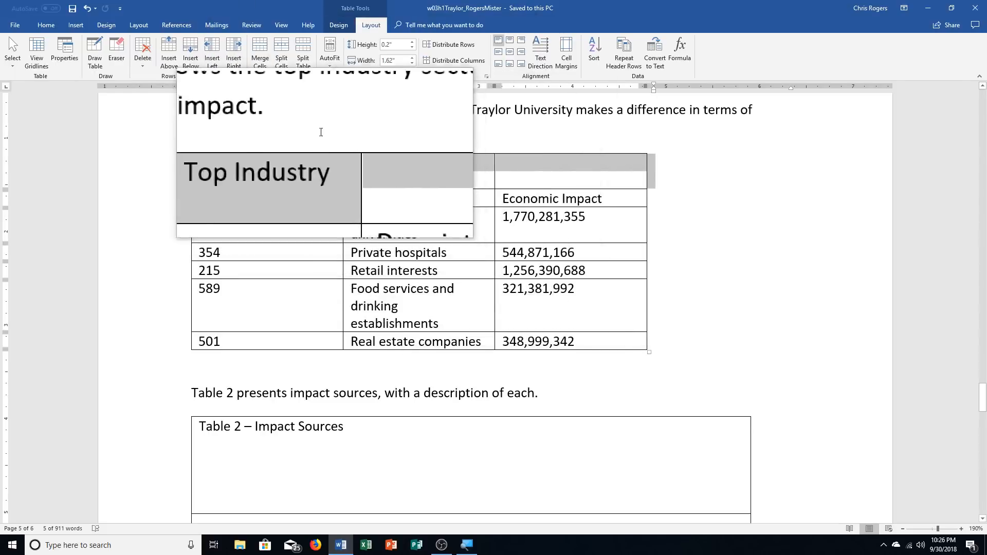
{"action": "left_click", "coordinate": [260, 66]}
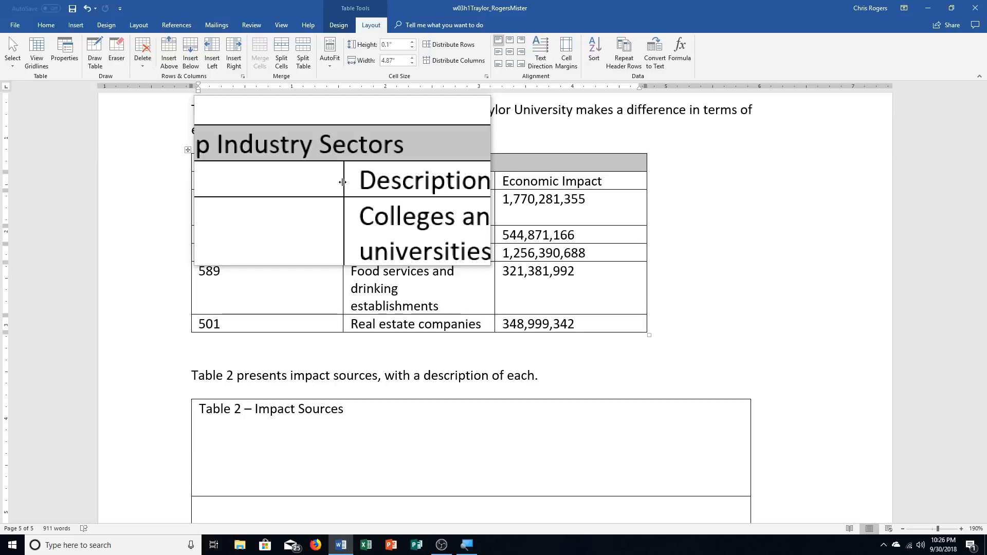
Narrow Table 1's Sector column to about 1.06" and set the height of all rows below the title to 0.3".
{"action": "left_click_drag", "start_coordinate": [343, 182], "coordinate": [290, 185]}
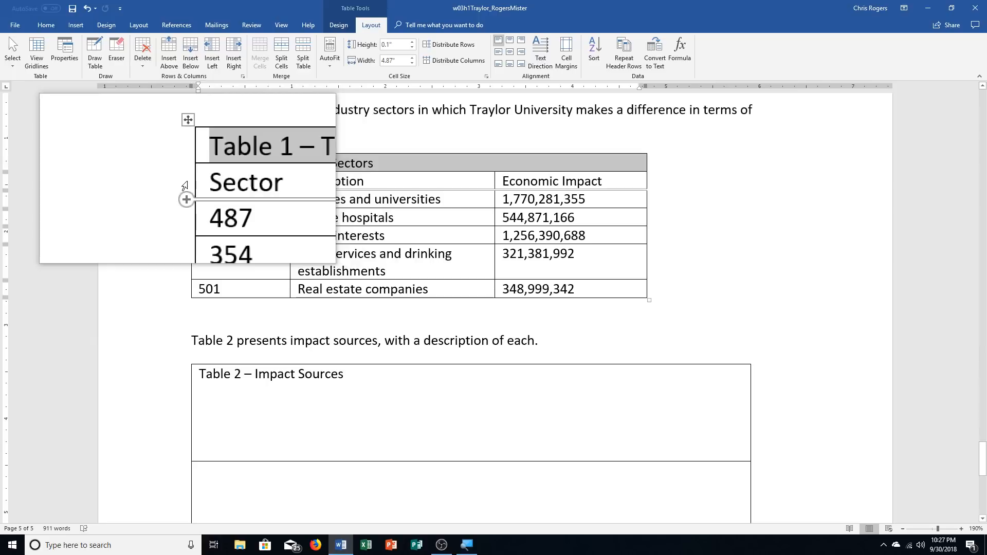
{"action": "left_click_drag", "start_coordinate": [185, 183], "coordinate": [194, 292]}
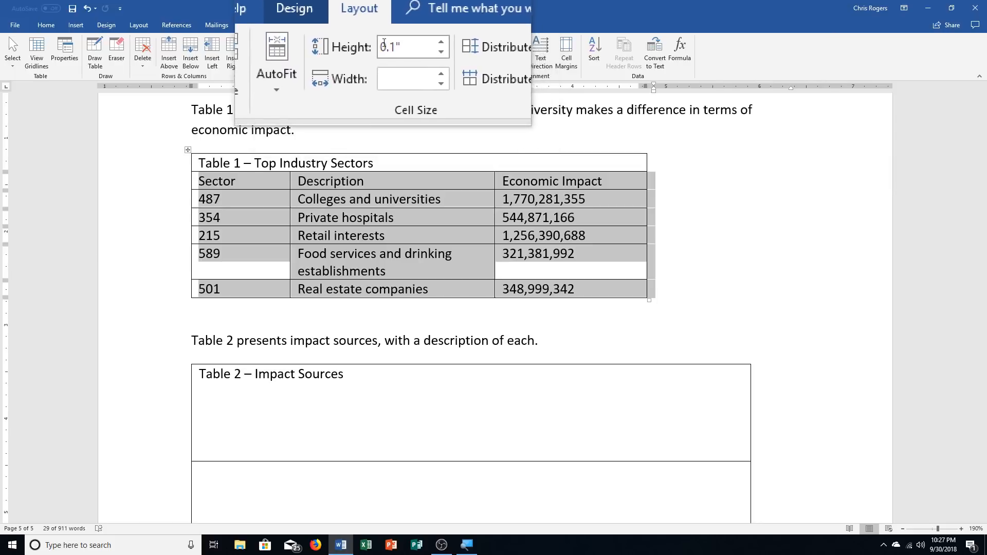
{"action": "left_click", "coordinate": [412, 45]}
{"action": "left_click", "coordinate": [412, 45]}
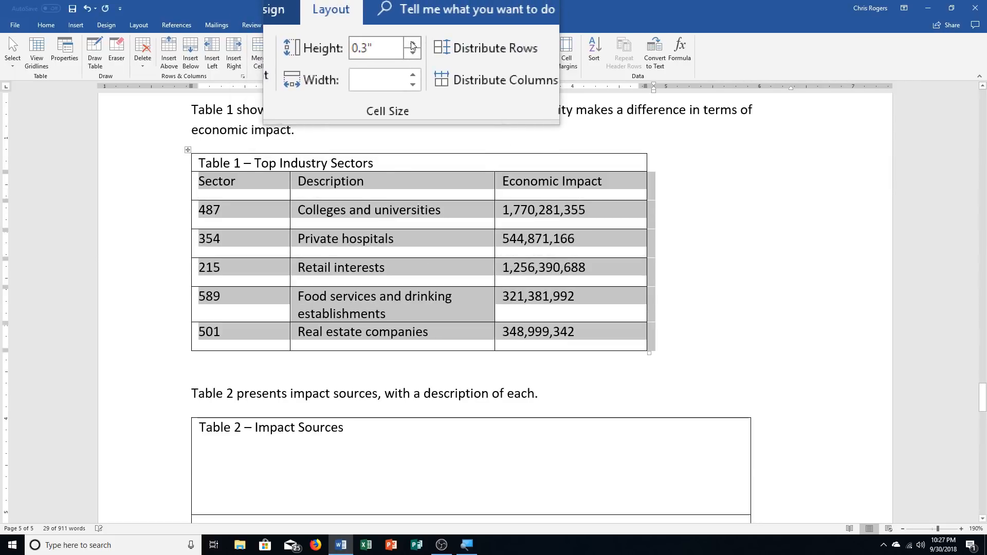
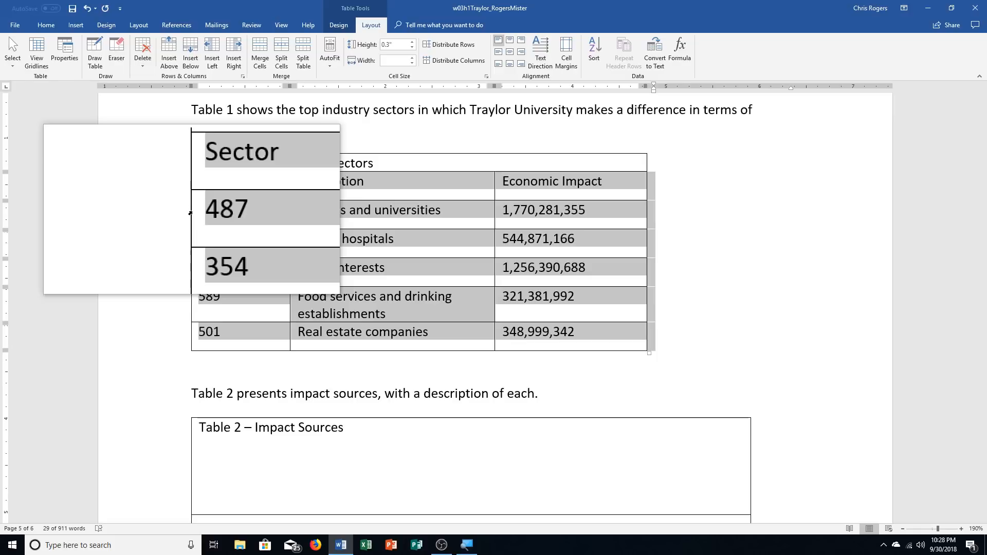
Split the sector number cells from 487 to 501 in Table 1 into two columns without merging them first.
{"action": "left_click_drag", "start_coordinate": [191, 214], "coordinate": [191, 238]}
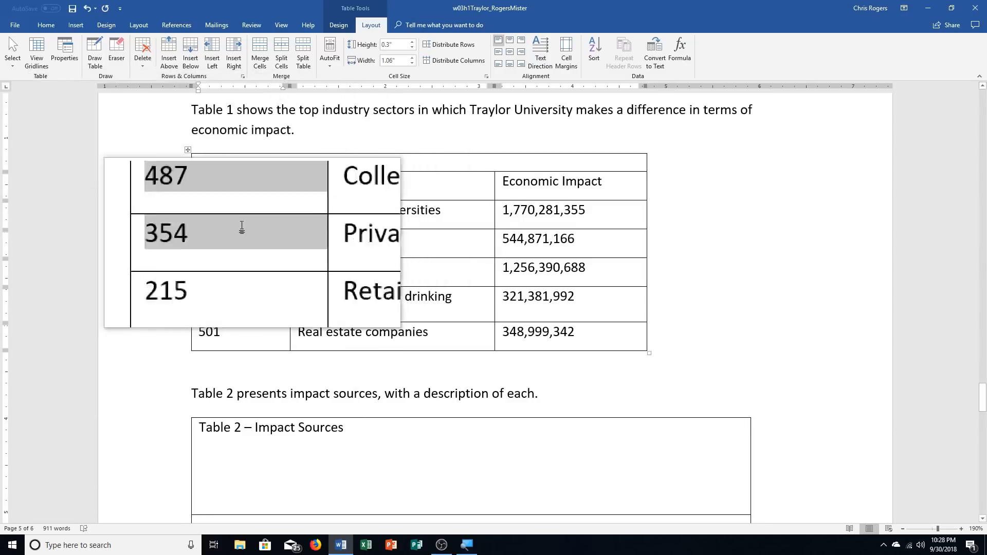
{"action": "mouse_move", "coordinate": [185, 212]}
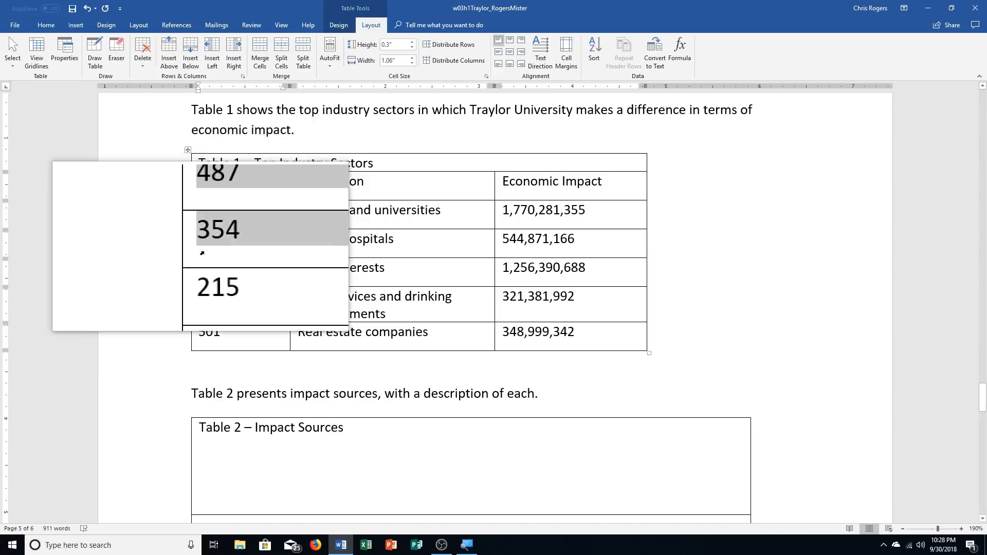
{"action": "left_click_drag", "start_coordinate": [202, 254], "coordinate": [168, 339]}
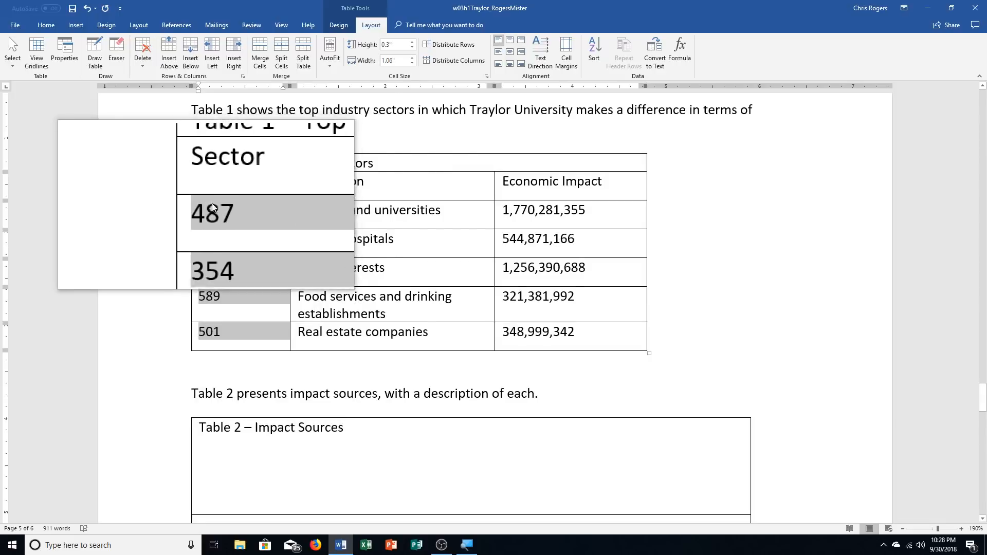
{"action": "left_click", "coordinate": [284, 68]}
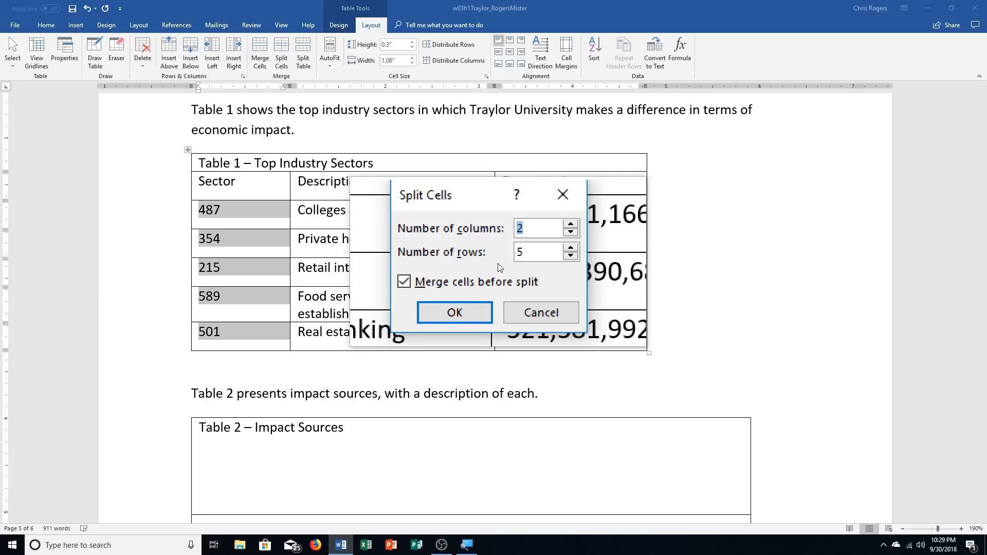
{"action": "left_click", "coordinate": [488, 276]}
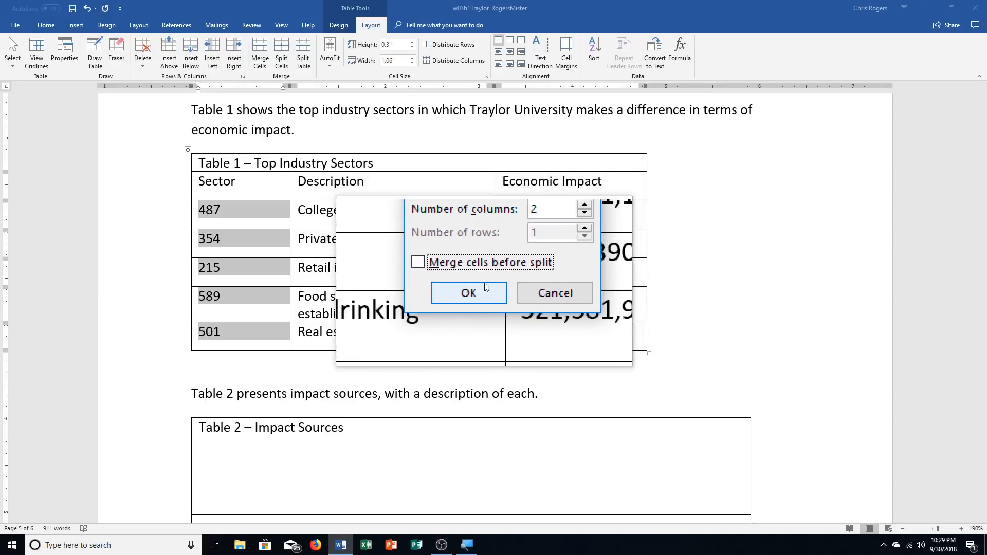
{"action": "left_click", "coordinate": [483, 283]}
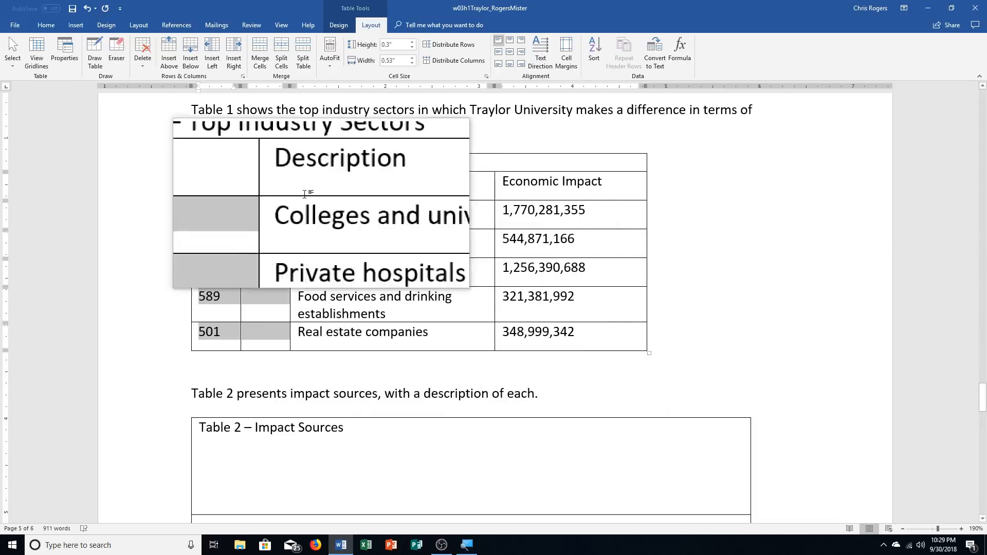
Extend the Sector column heading in Table 1 to read "Sector and Division".
{"action": "left_click", "coordinate": [263, 179]}
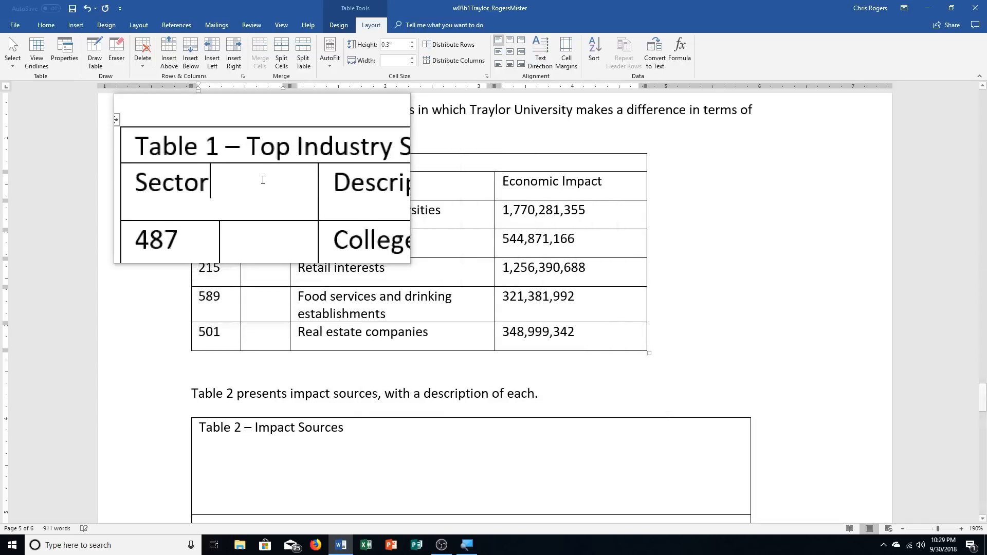
{"action": "type", "text": "and "}
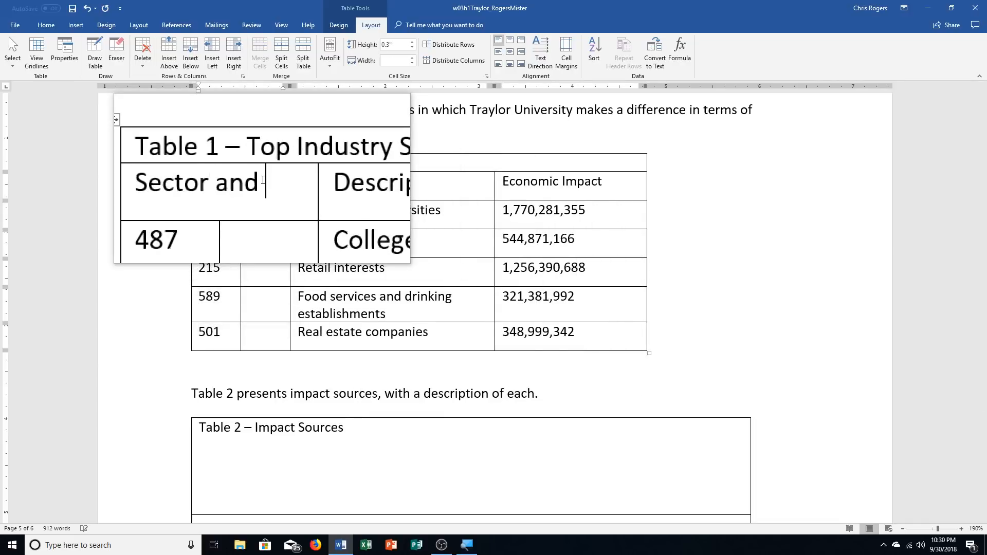
{"action": "type", "text": "Division"}
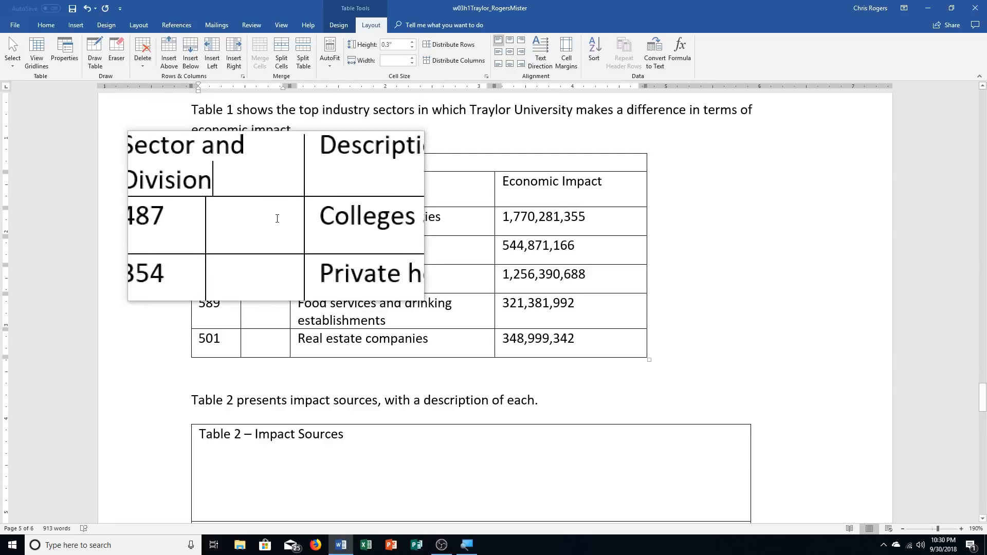
Fill the empty division cells beside the sector numbers, from 487 down to 501, with 22, 10, 28, 18 and 11.
{"action": "left_click", "coordinate": [277, 218]}
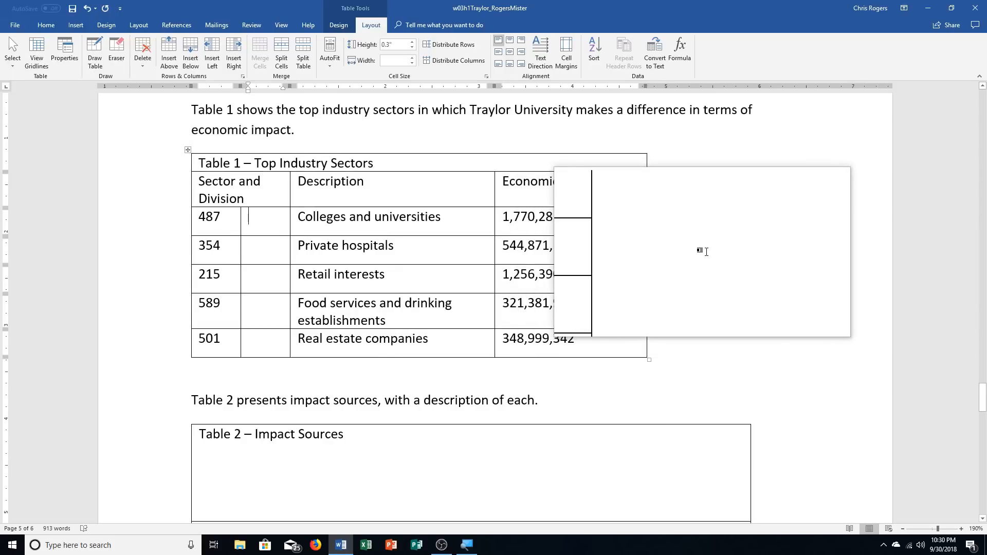
{"action": "type", "text": "22"}
{"action": "key", "text": "Down"}
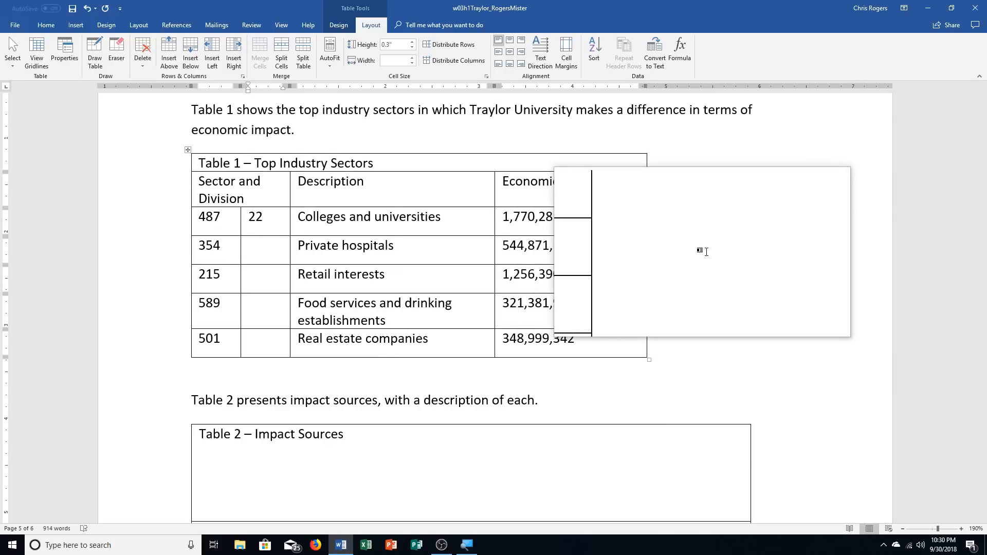
{"action": "type", "text": "10"}
{"action": "key", "text": "Down"}
{"action": "type", "text": "28"}
{"action": "key", "text": "Down"}
{"action": "type", "text": "18"}
{"action": "key", "text": "Down"}
{"action": "type", "text": "11"}
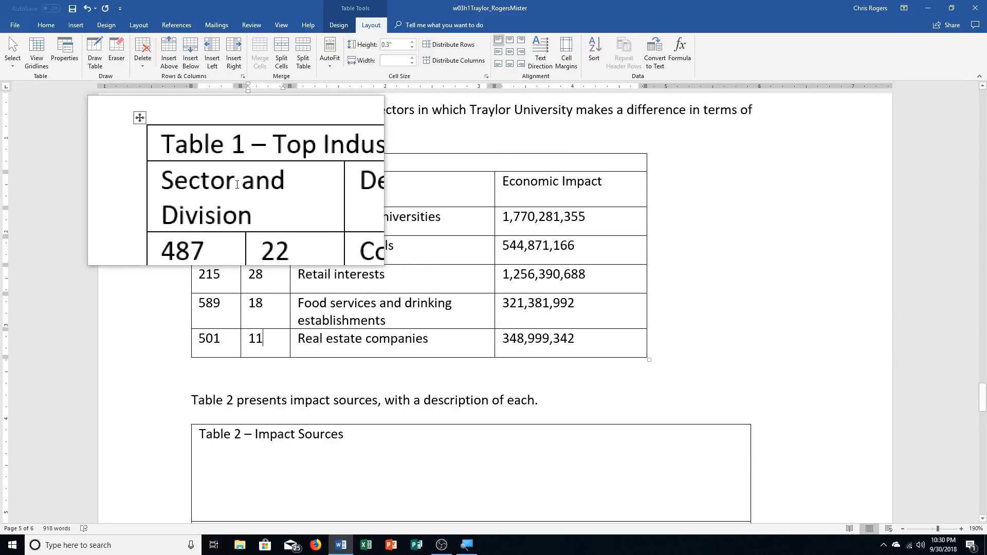
Split the blank row of Table 2 into two columns and one row, and align its divider with the column border below.
{"action": "scroll", "coordinate": [237, 202], "scroll_direction": "down", "scroll_amount": 3}
{"action": "scroll", "coordinate": [234, 205], "scroll_direction": "down", "scroll_amount": 3}
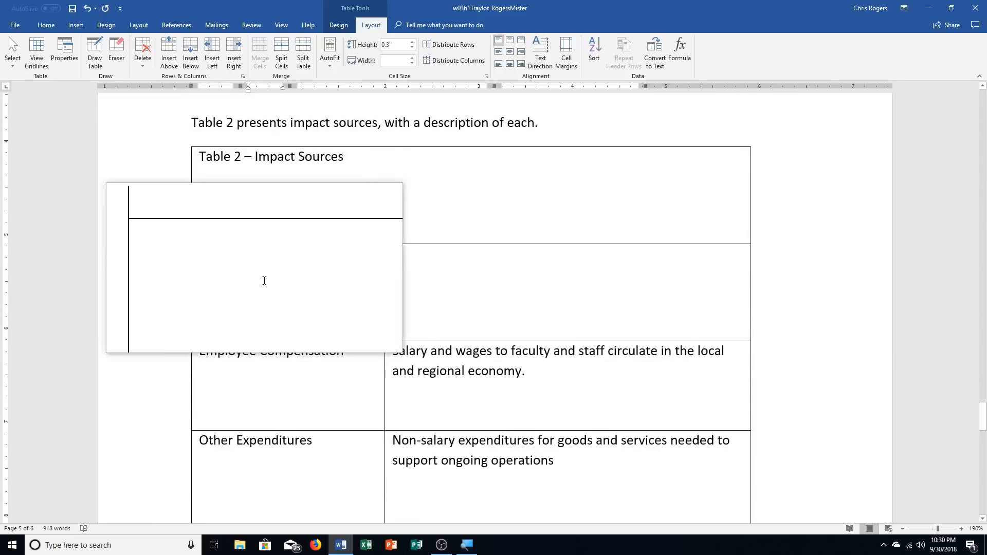
{"action": "left_click", "coordinate": [359, 291]}
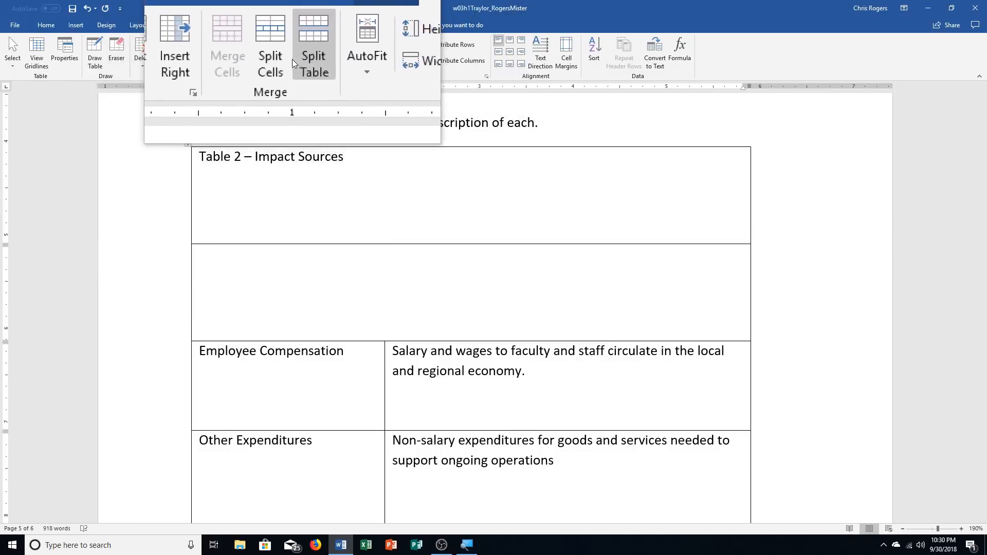
{"action": "left_click", "coordinate": [293, 60]}
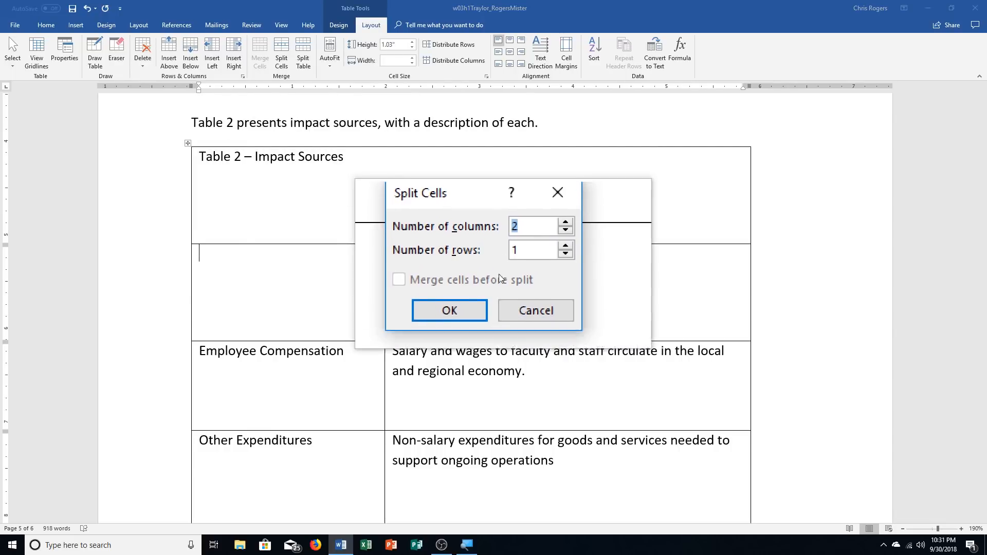
{"action": "left_click", "coordinate": [478, 287]}
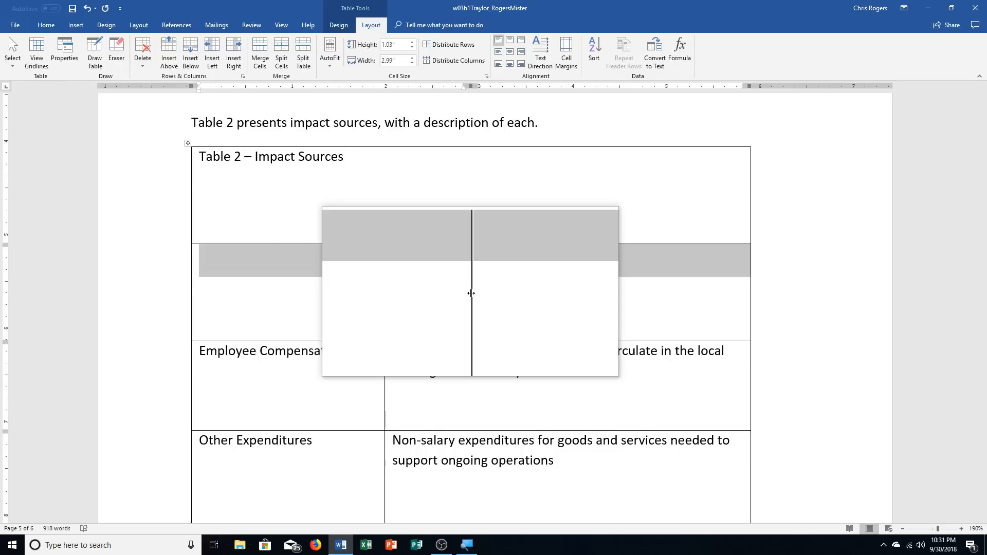
{"action": "left_click_drag", "start_coordinate": [471, 293], "coordinate": [386, 316]}
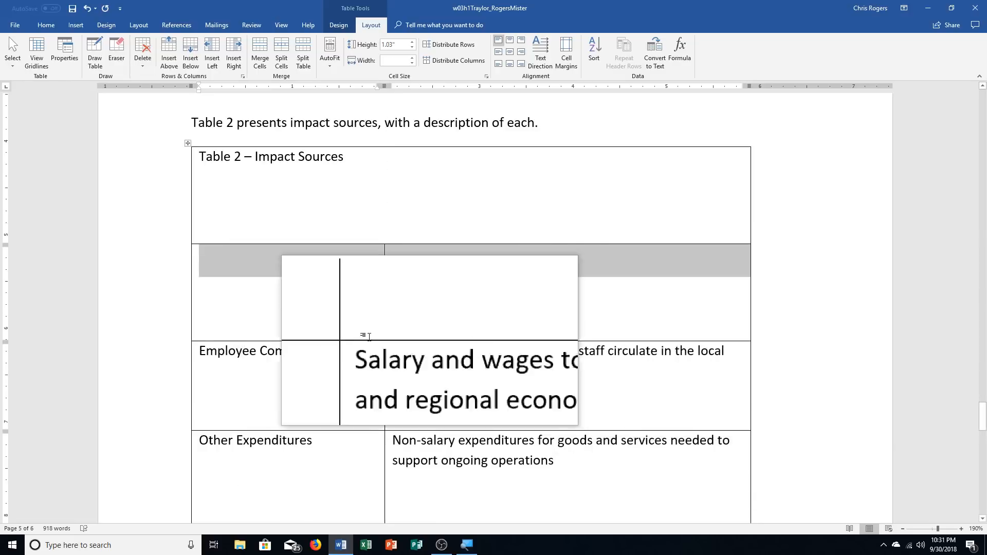
Enter the column headings "Source" and "Description" in the split row of Table 2.
{"action": "left_click", "coordinate": [345, 296]}
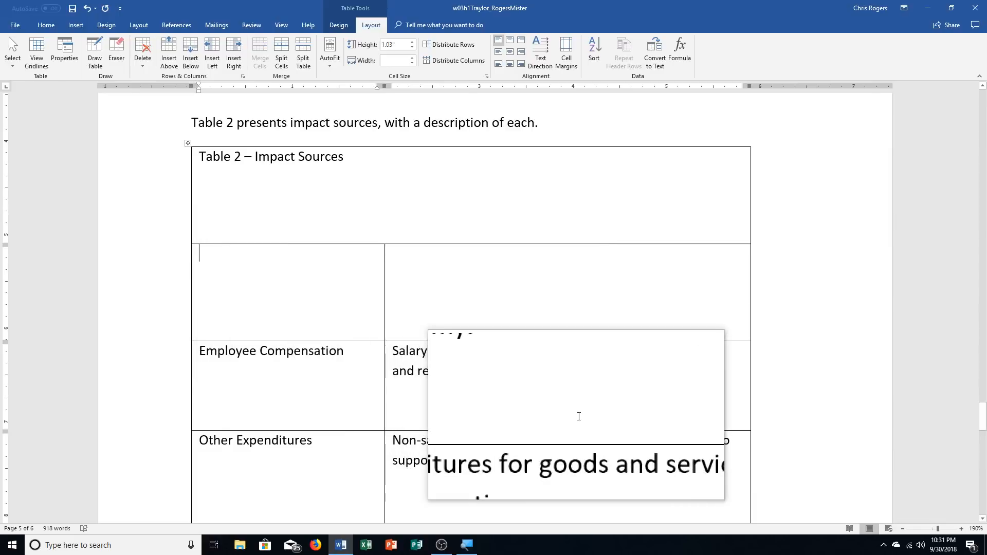
{"action": "type", "text": "Source"}
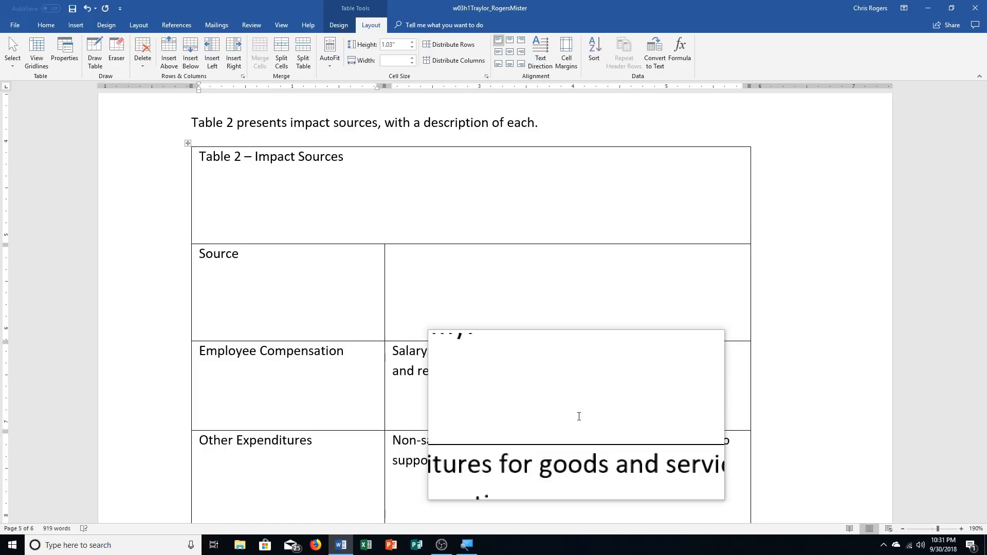
{"action": "key", "text": "Tab"}
{"action": "type", "text": "Description"}
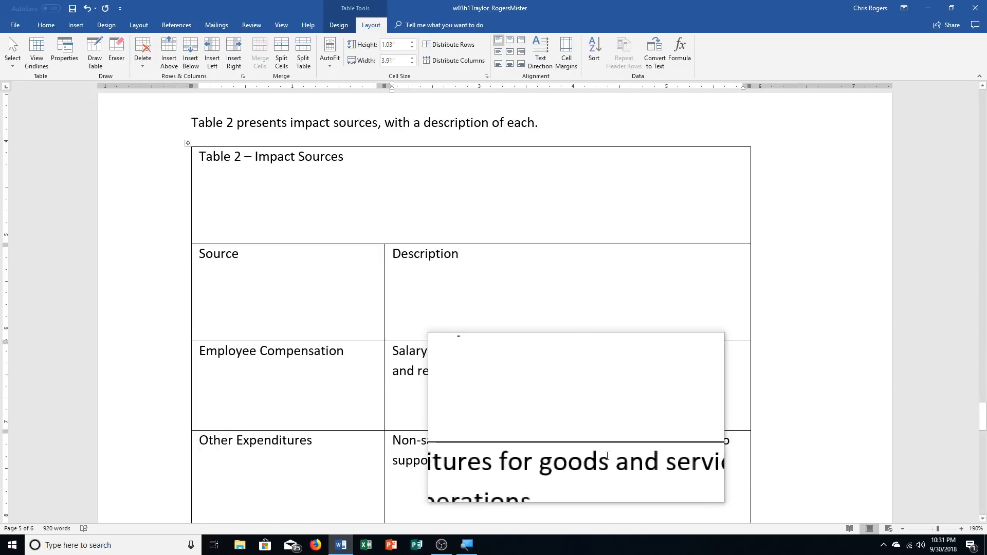
Reduce the row height of the whole Table 2 to 0.01" and save the document.
{"action": "left_click", "coordinate": [189, 144]}
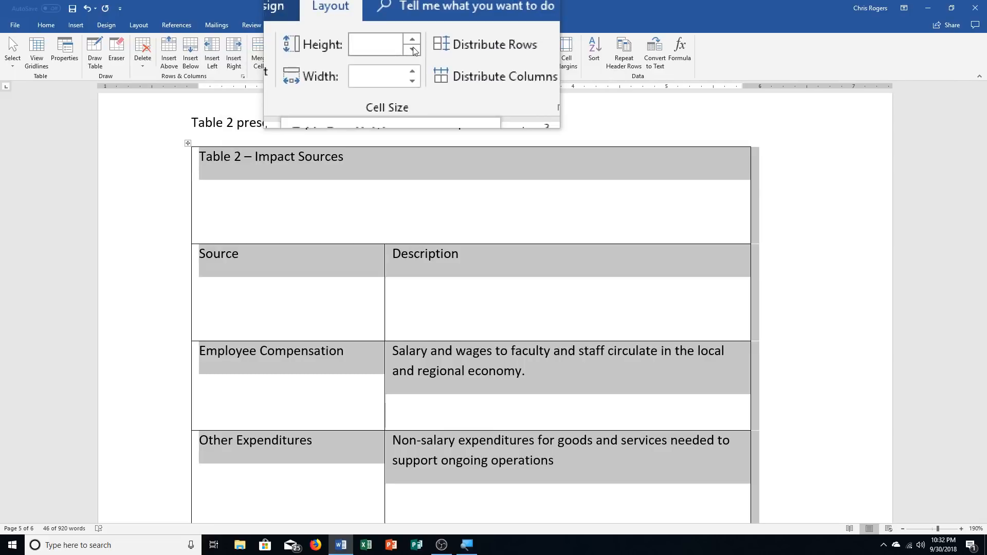
{"action": "left_click", "coordinate": [414, 49]}
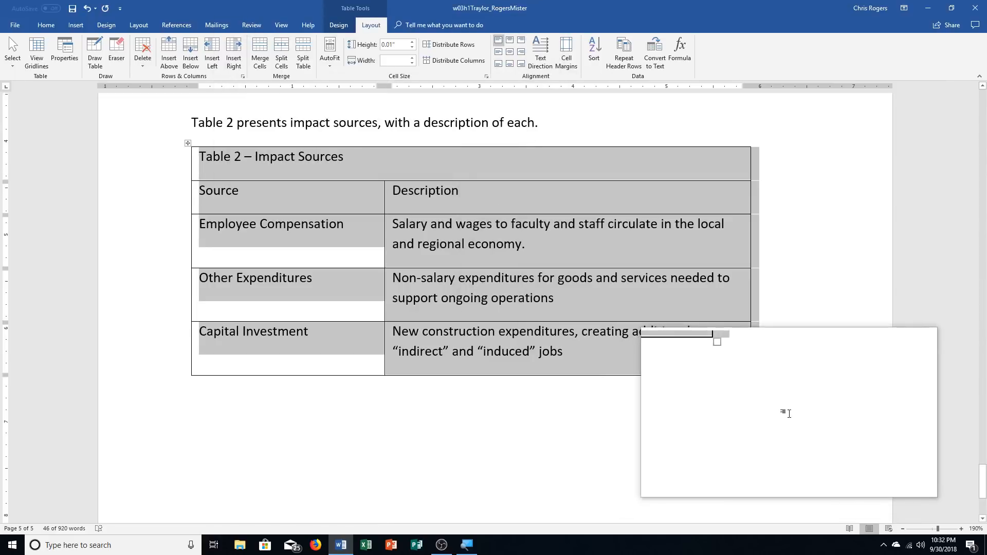
{"action": "left_click", "coordinate": [79, 13]}
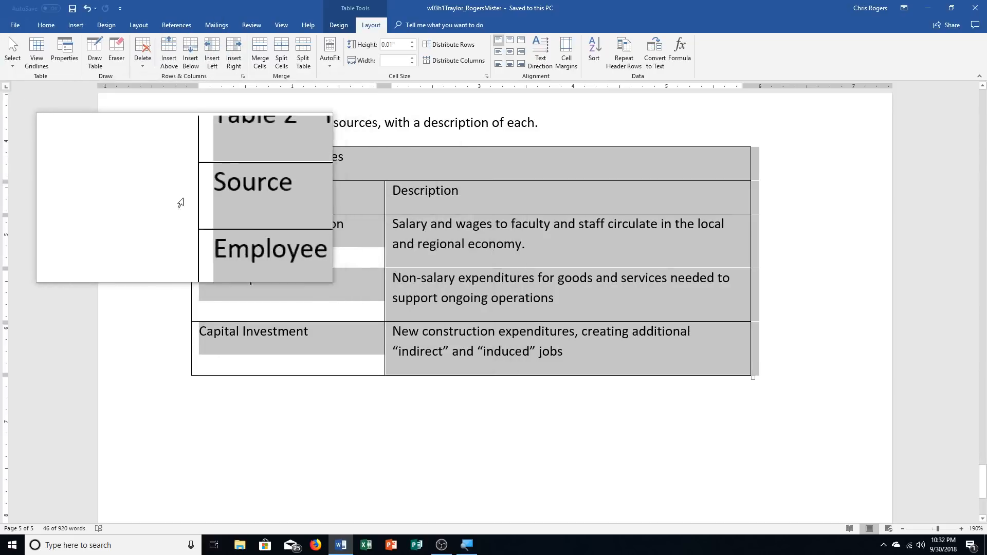
Center the column headings in Table 1's header row both horizontally and vertically.
{"action": "scroll", "coordinate": [206, 196], "scroll_direction": "up", "scroll_amount": 3}
{"action": "scroll", "coordinate": [206, 196], "scroll_direction": "up", "scroll_amount": 4}
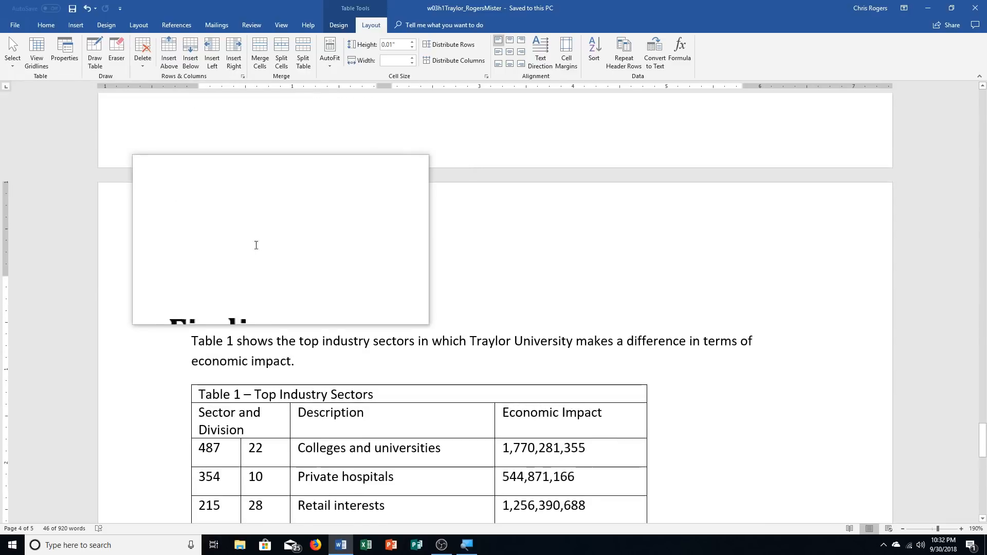
{"action": "scroll", "coordinate": [246, 246], "scroll_direction": "down", "scroll_amount": 3}
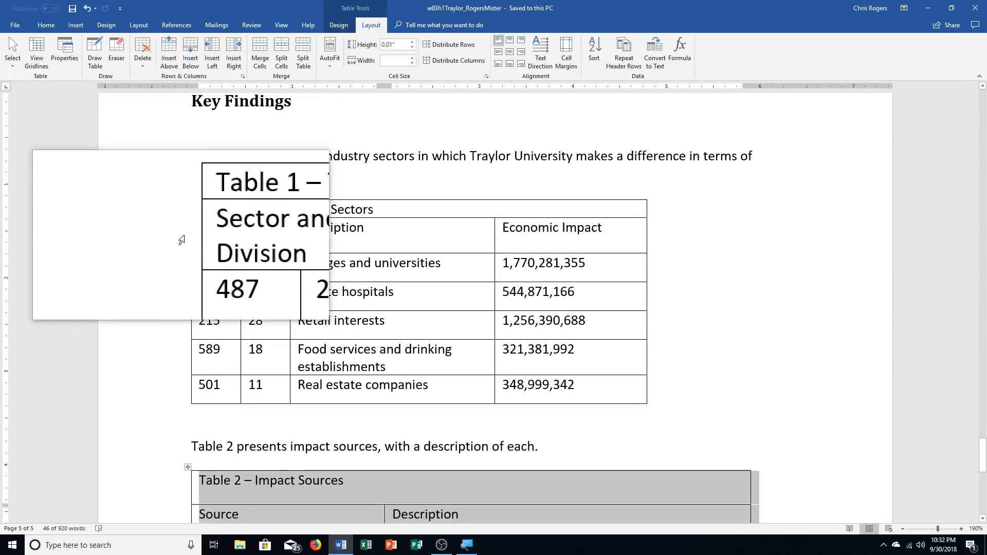
{"action": "left_click", "coordinate": [183, 238]}
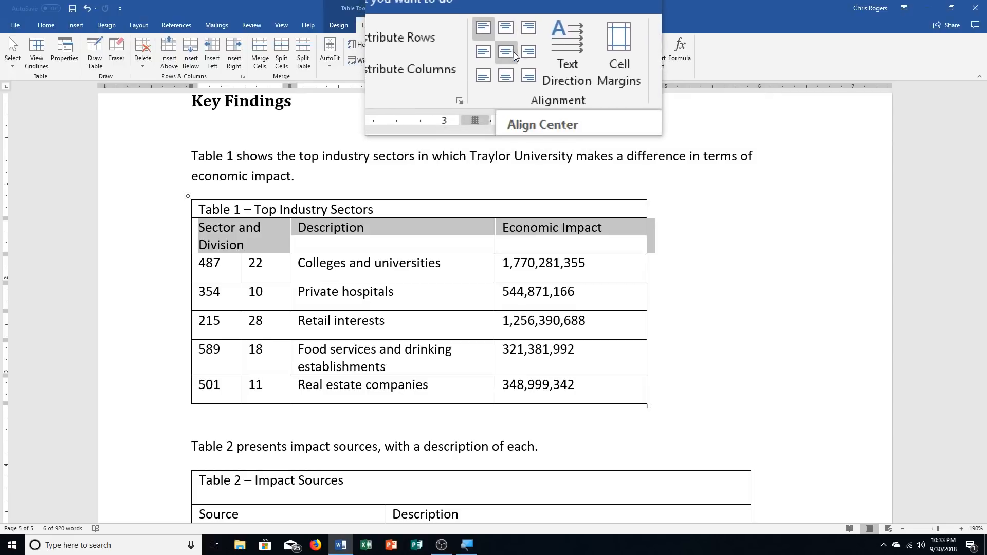
{"action": "left_click", "coordinate": [513, 51]}
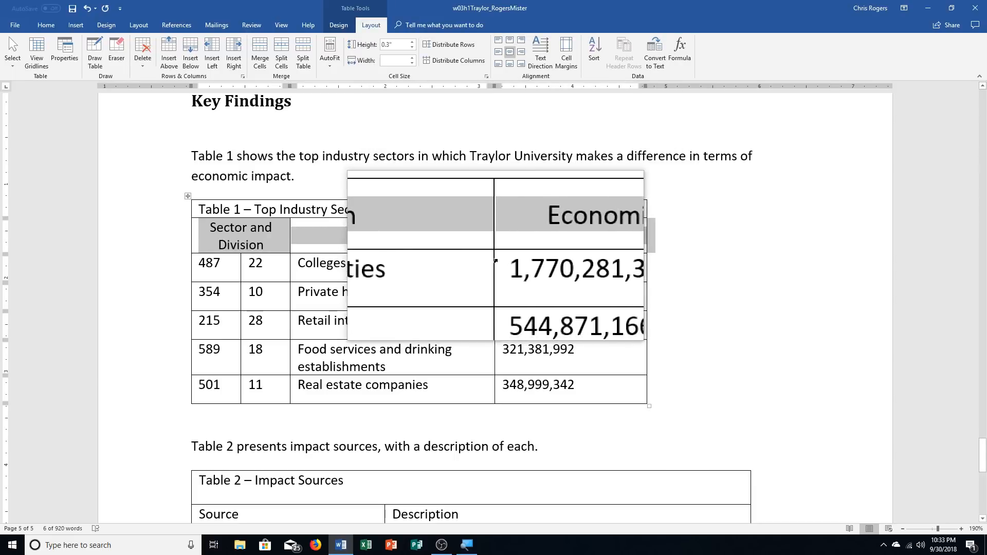
Align the five Economic Impact figures in Table 1 to the top right of their cells.
{"action": "left_click", "coordinate": [500, 272]}
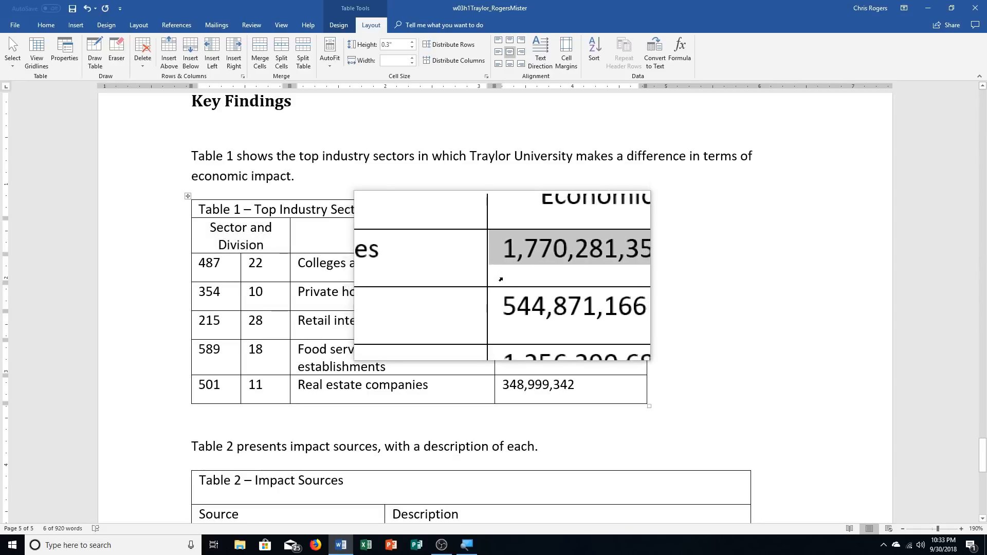
{"action": "left_click_drag", "start_coordinate": [501, 279], "coordinate": [499, 383]}
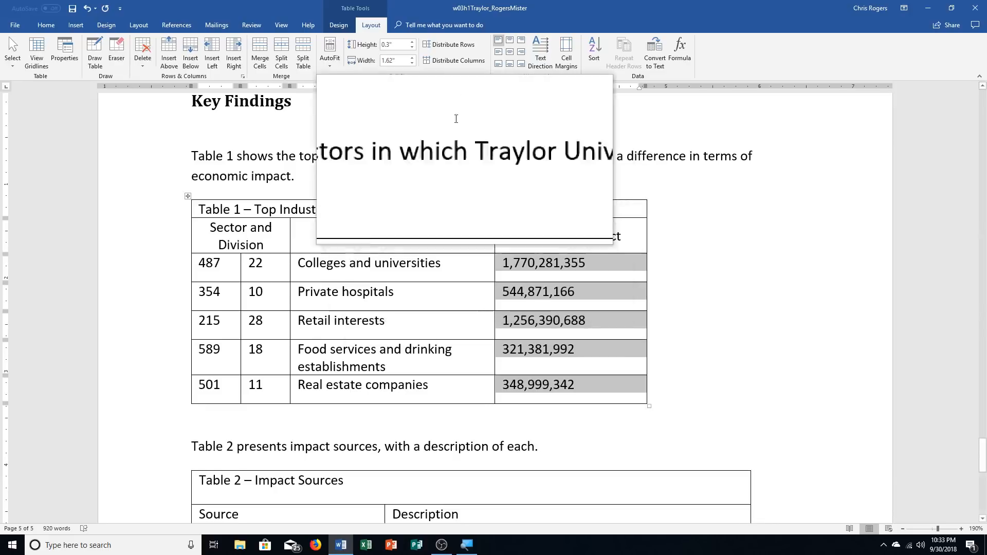
{"action": "left_click", "coordinate": [526, 41]}
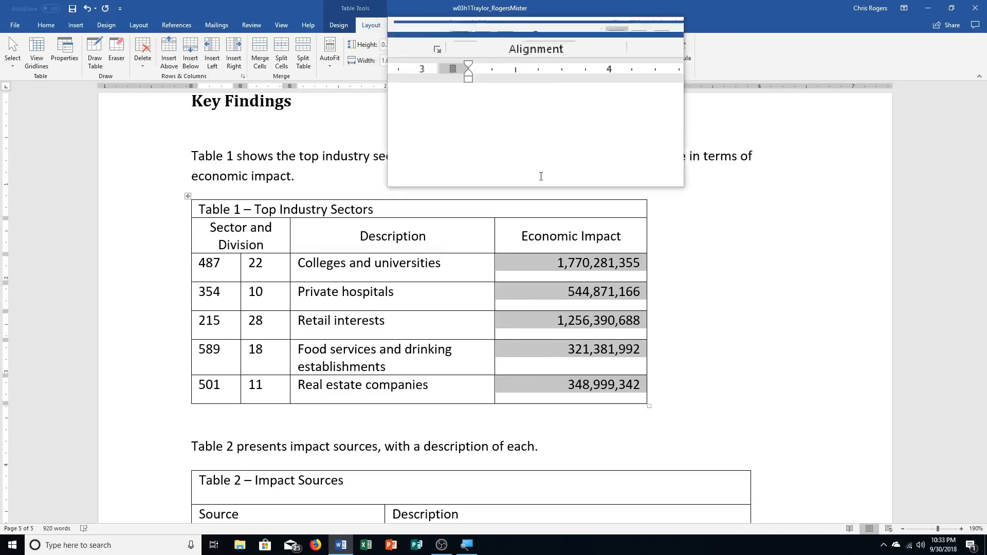
{"action": "left_click", "coordinate": [760, 258]}
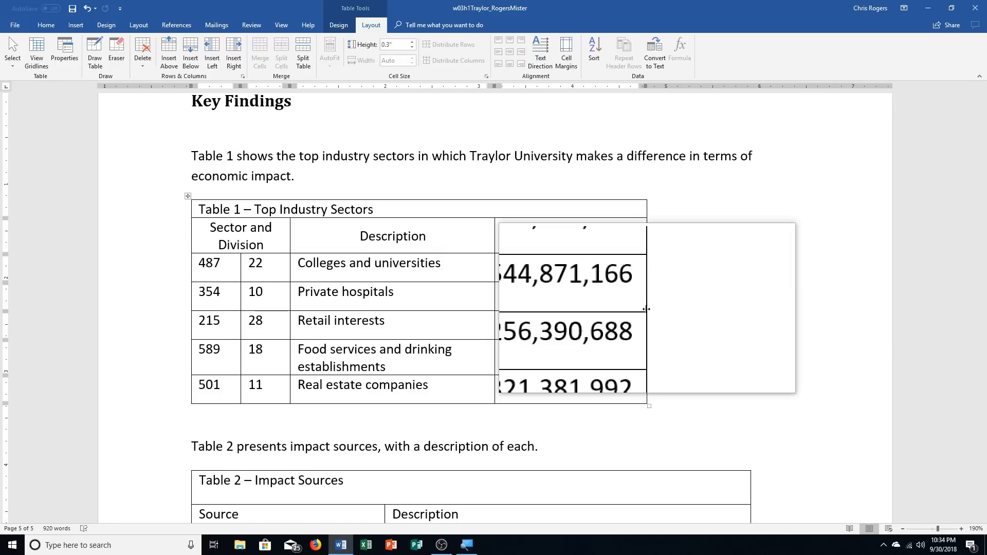
Narrow the Economic Impact column of Table 1 to about 1 inch by moving the table's outer right border inward.
{"action": "left_click_drag", "start_coordinate": [647, 309], "coordinate": [553, 293]}
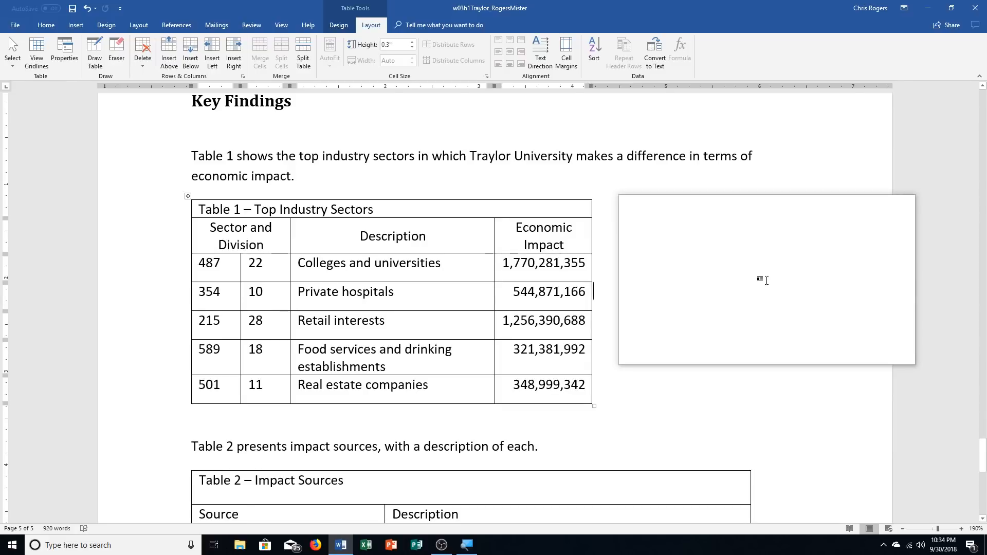
Center the "Source" and "Description" headings of Table 2 both horizontally and vertically in their cells.
{"action": "scroll", "coordinate": [452, 278], "scroll_direction": "down", "scroll_amount": 3}
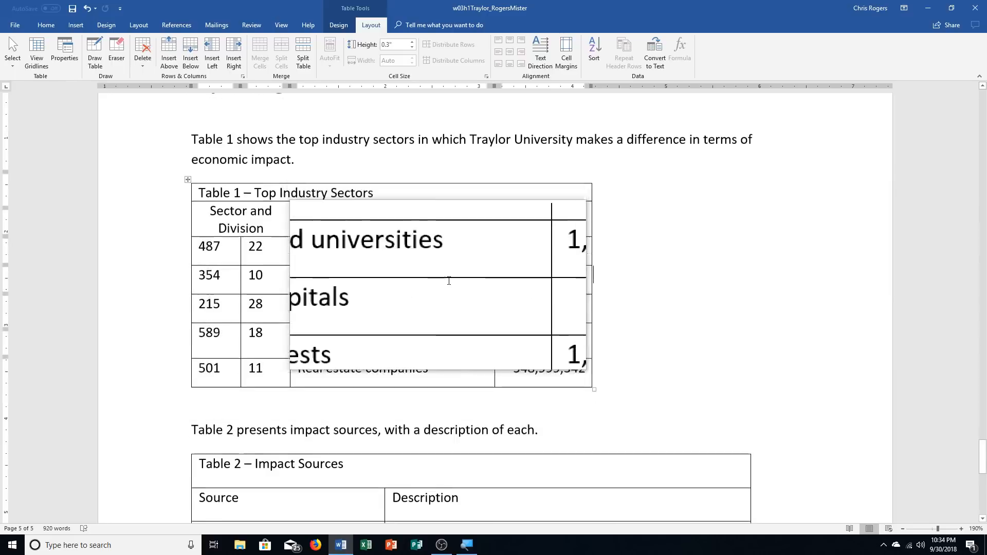
{"action": "scroll", "coordinate": [455, 273], "scroll_direction": "down", "scroll_amount": 6}
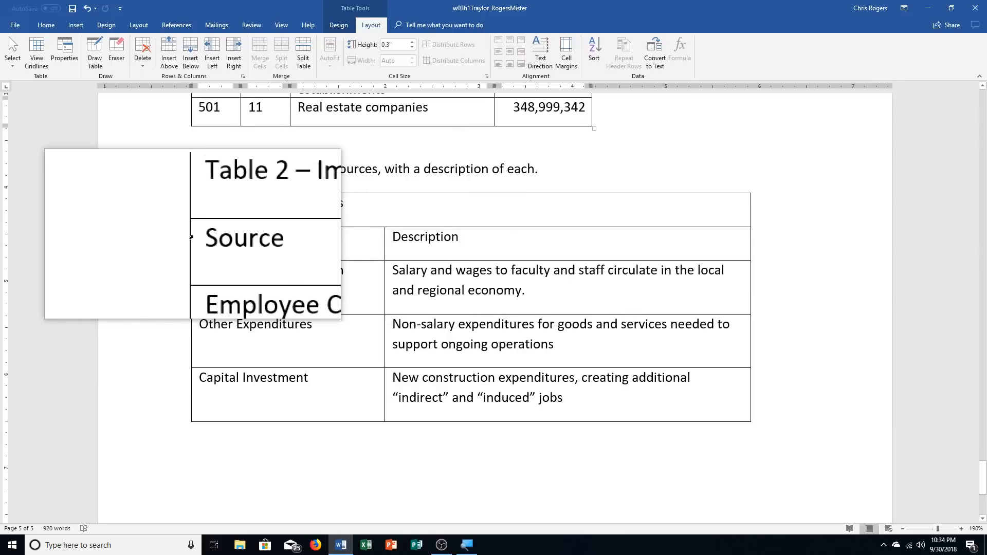
{"action": "left_click", "coordinate": [191, 238]}
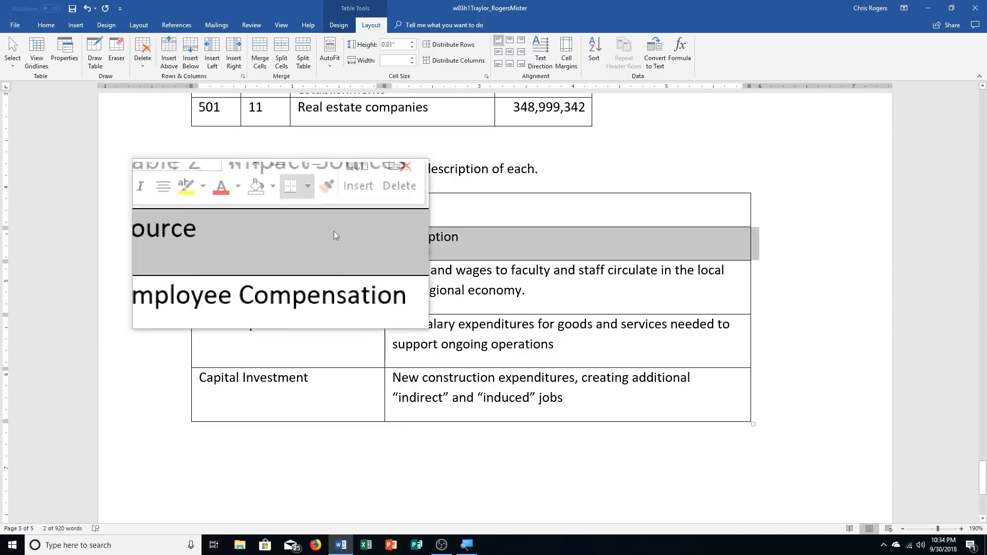
{"action": "left_click", "coordinate": [513, 53]}
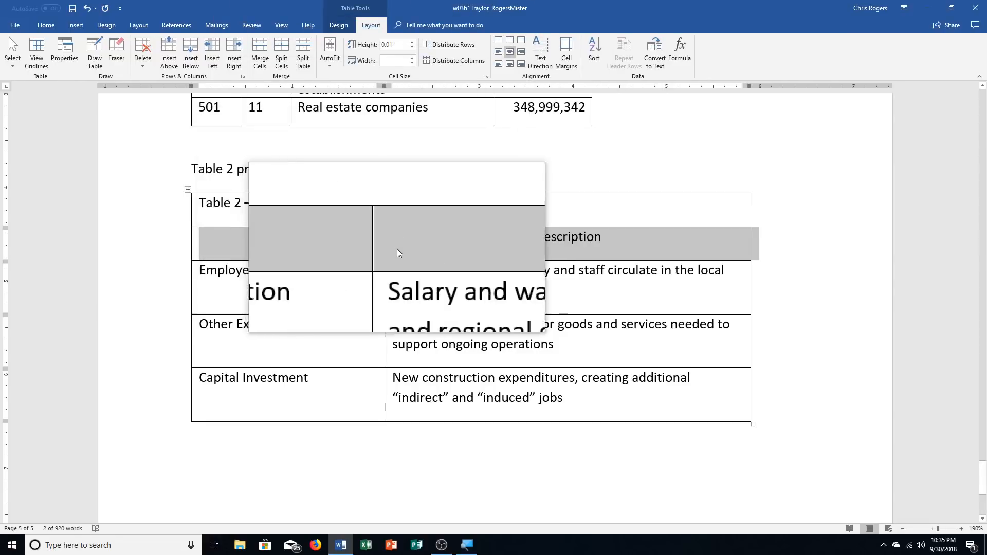
Make the column heading row and the title row of Table 2 bold.
{"action": "left_click", "coordinate": [55, 22]}
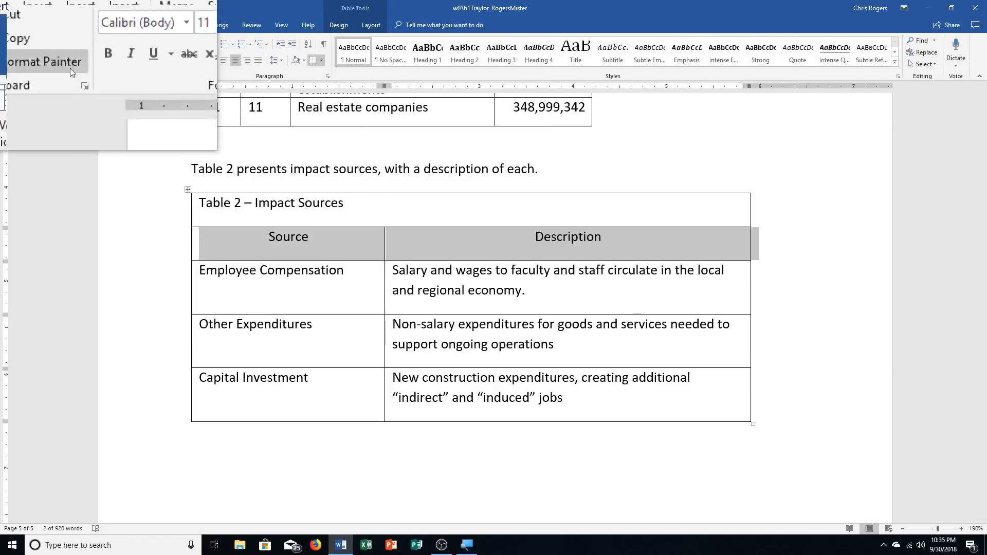
{"action": "left_click", "coordinate": [91, 62]}
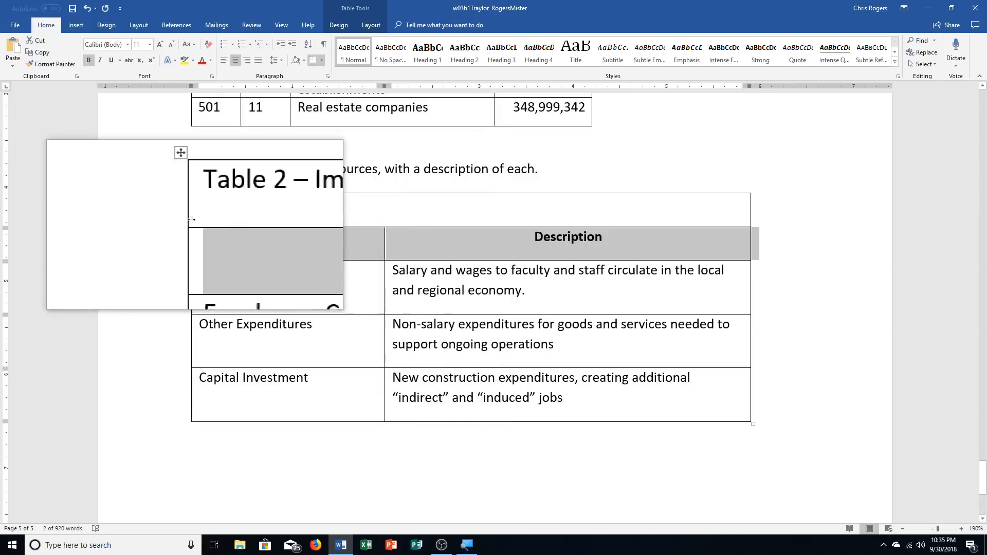
{"action": "left_click", "coordinate": [181, 202]}
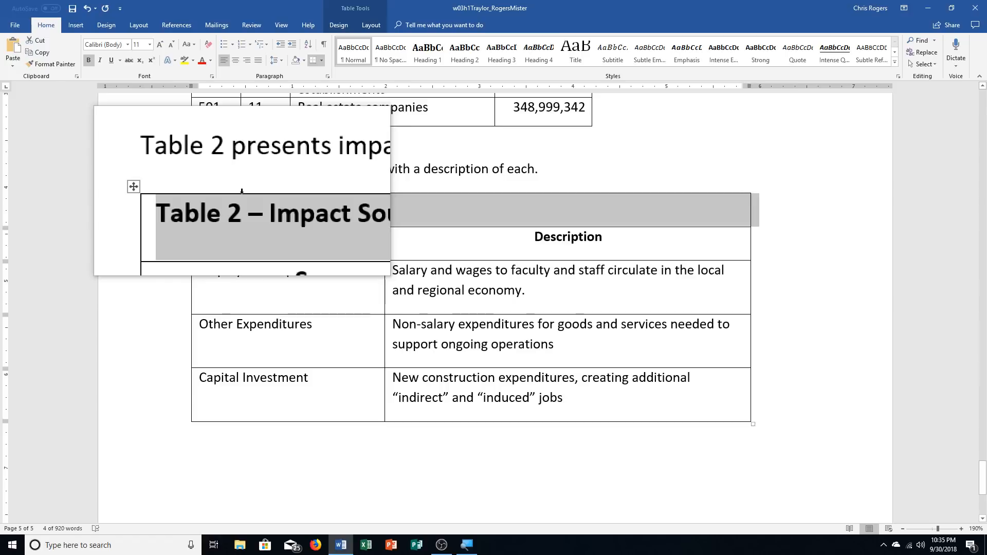
Apply the List Table 3 - Accent 1 style to Table 1 and turn off its First Column formatting.
{"action": "scroll", "coordinate": [495, 356], "scroll_direction": "up", "scroll_amount": 7}
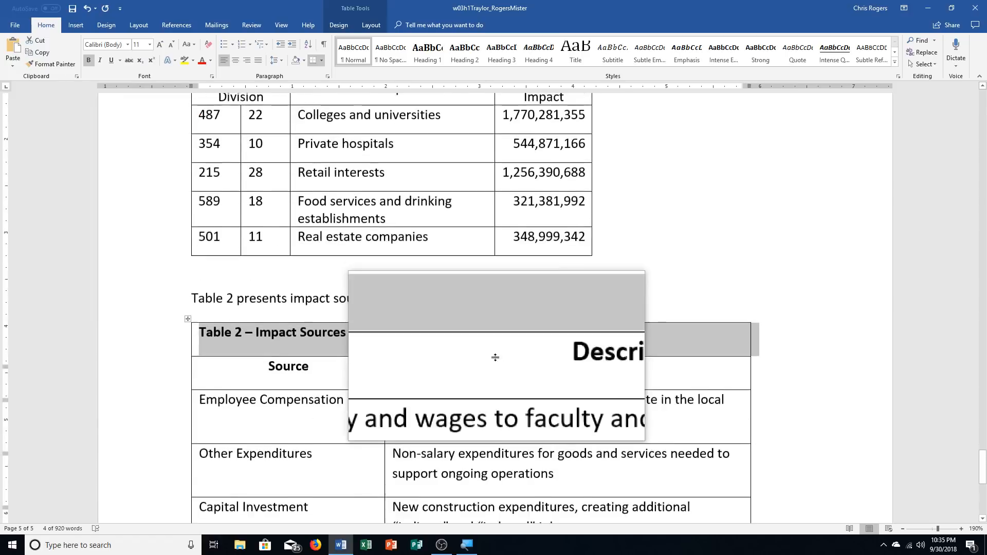
{"action": "scroll", "coordinate": [494, 360], "scroll_direction": "down", "scroll_amount": 5}
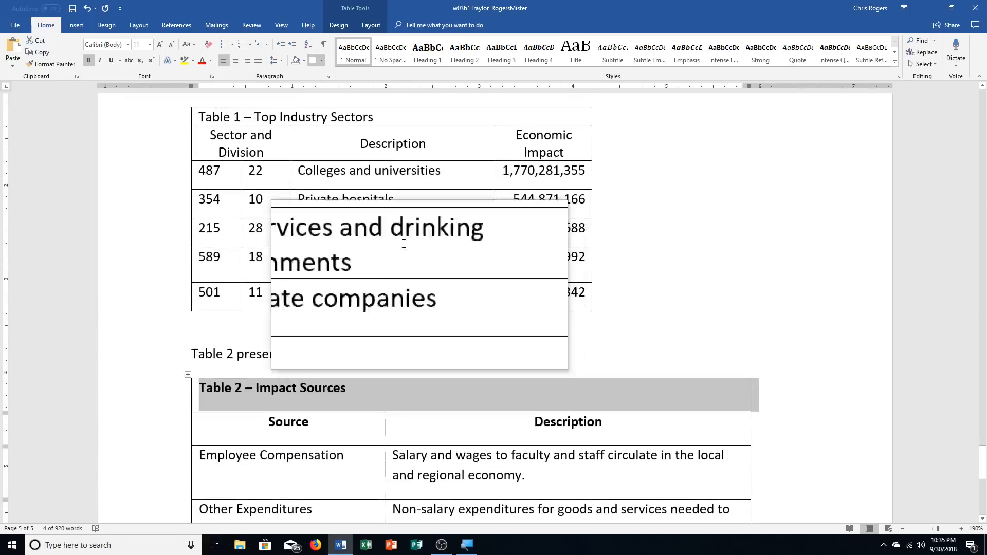
{"action": "left_click", "coordinate": [404, 243]}
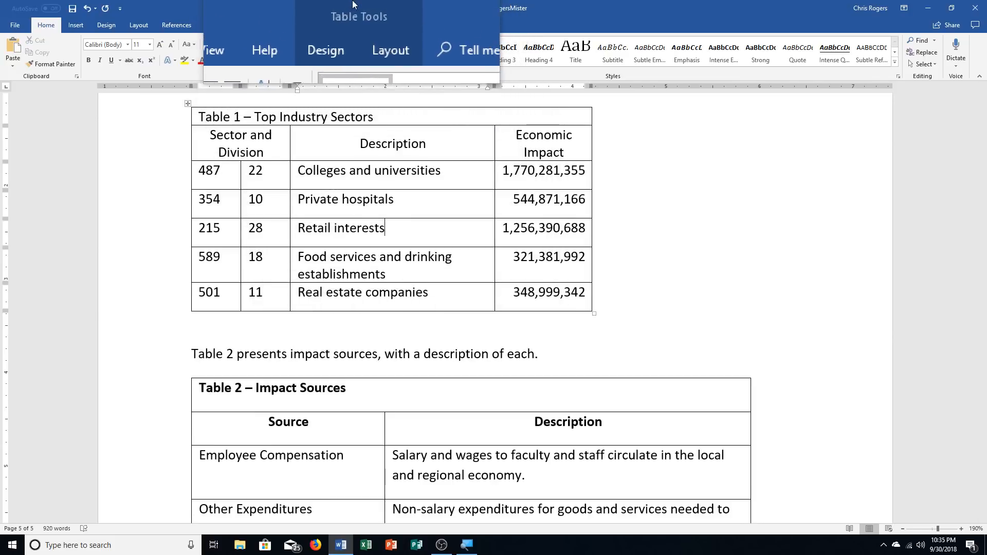
{"action": "left_click", "coordinate": [341, 24]}
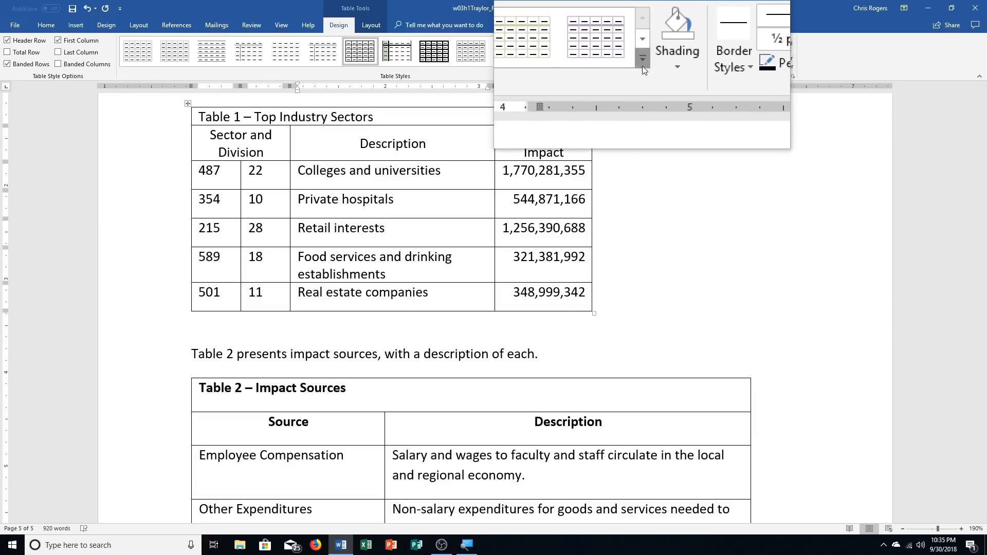
{"action": "left_click", "coordinate": [491, 62]}
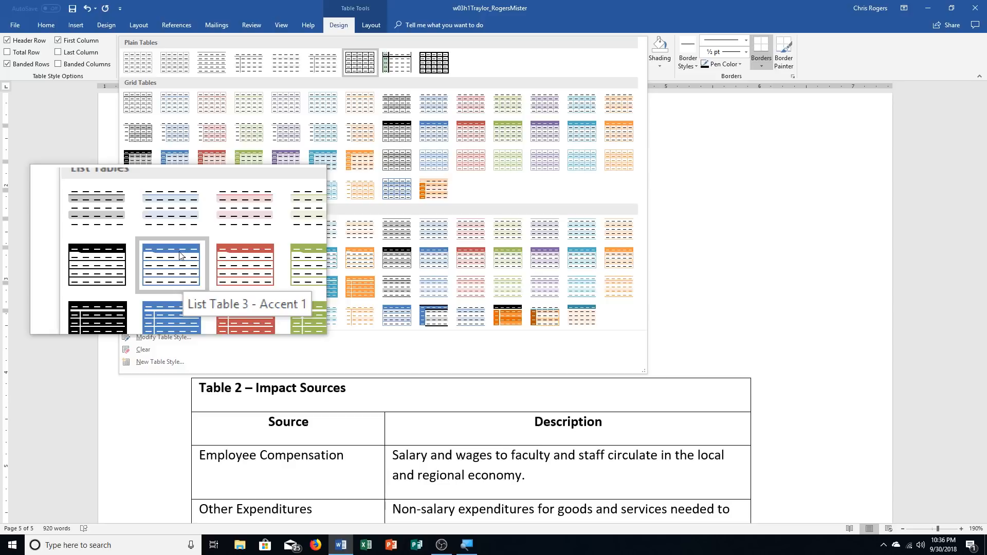
{"action": "left_click", "coordinate": [180, 256]}
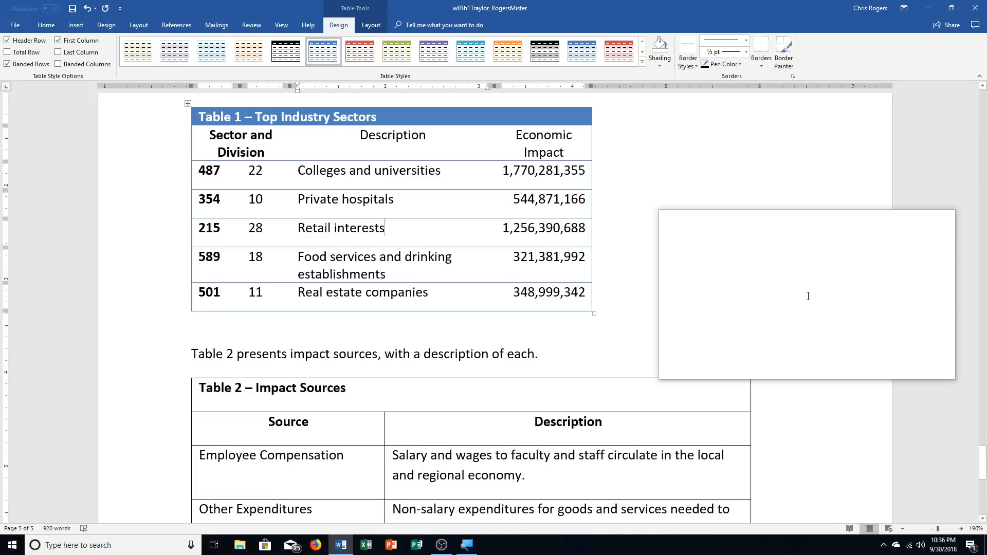
{"action": "left_click_drag", "start_coordinate": [808, 296], "coordinate": [666, 327]}
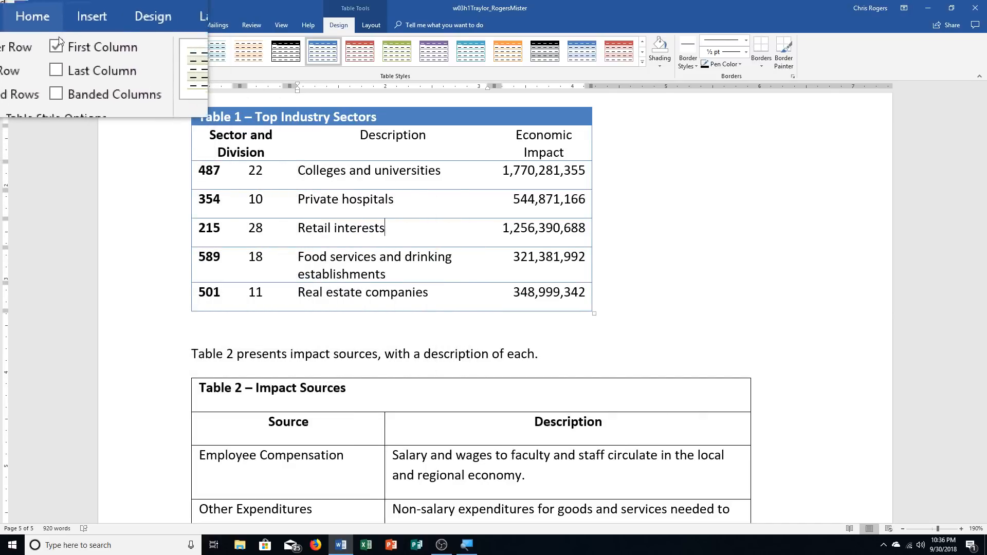
{"action": "left_click", "coordinate": [59, 42]}
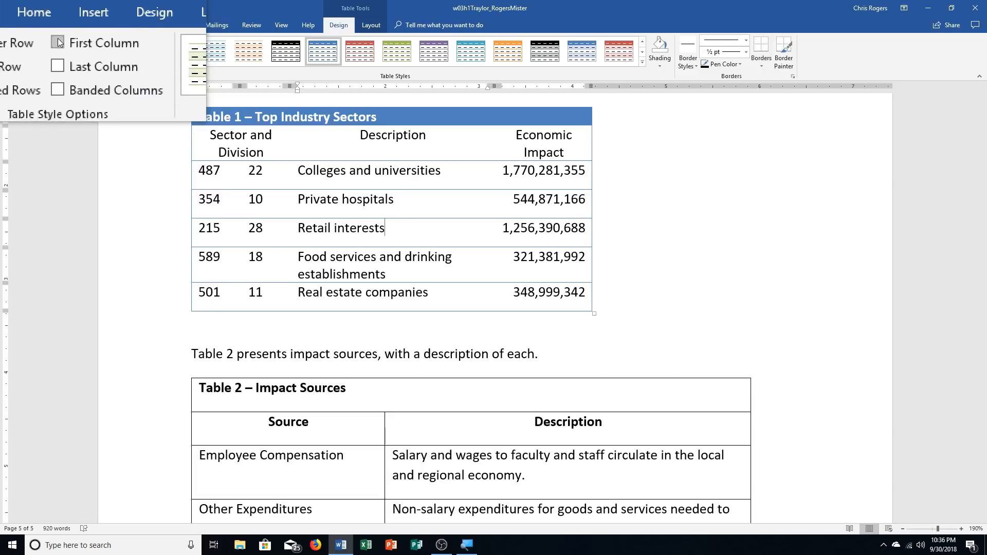
Center the column headings in Table 1's second row horizontally and vertically again.
{"action": "left_click", "coordinate": [365, 25]}
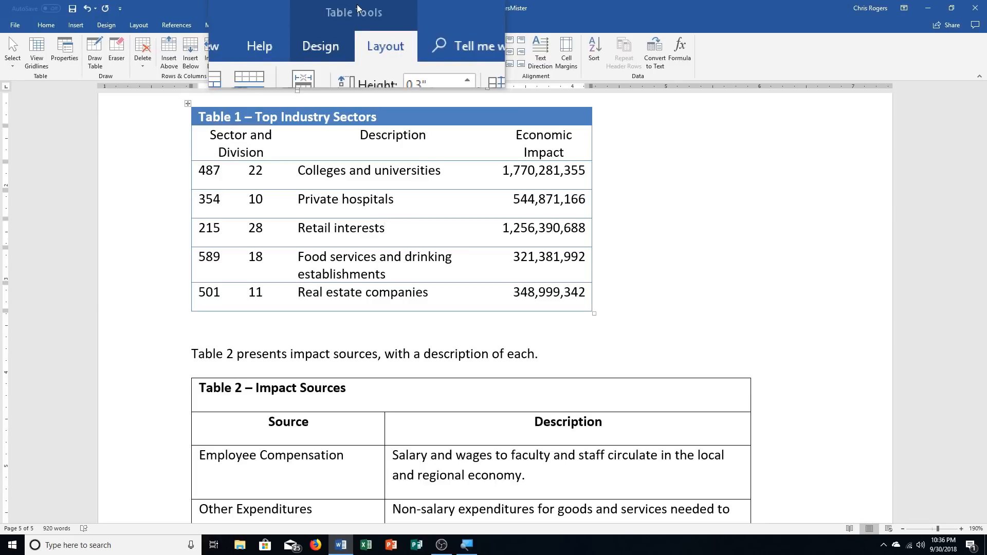
{"action": "left_click", "coordinate": [193, 137]}
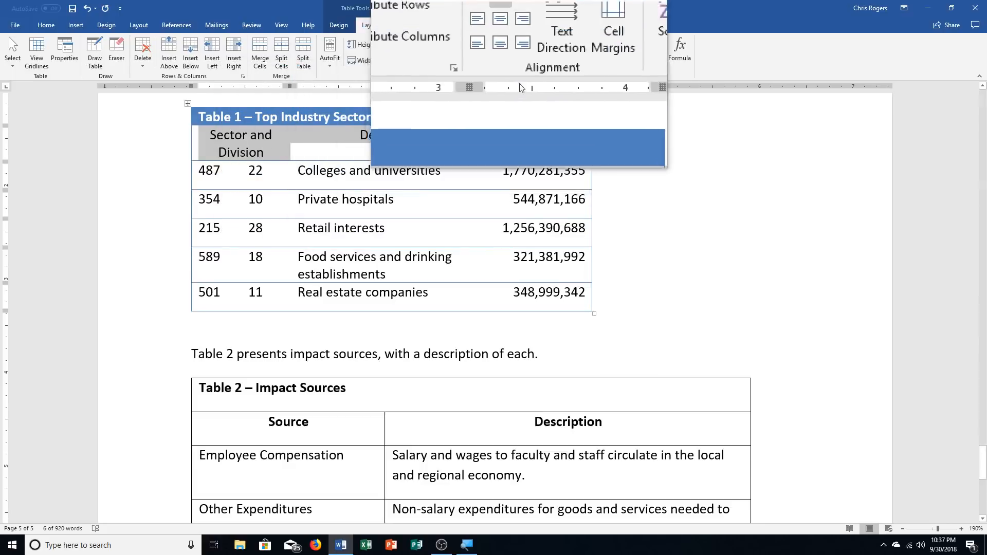
{"action": "left_click", "coordinate": [511, 55]}
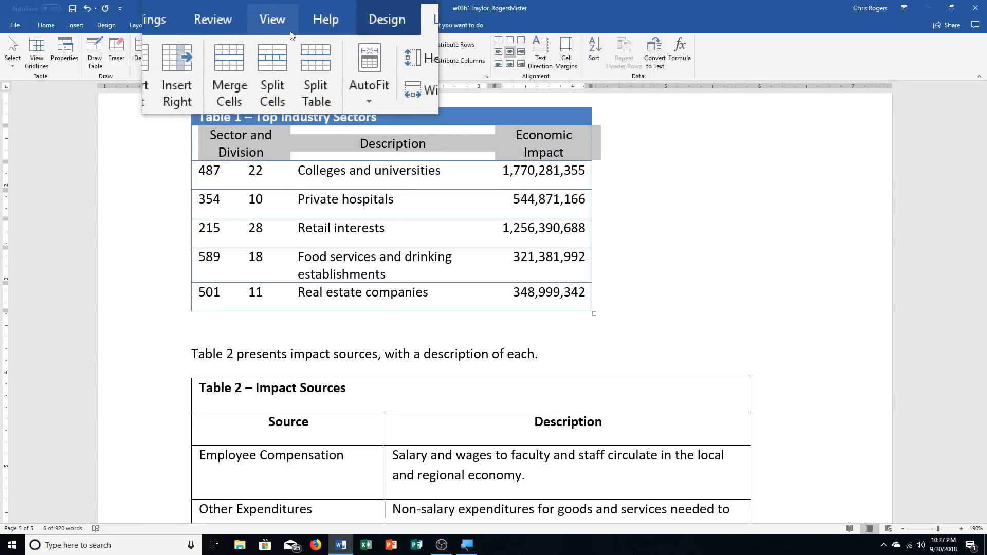
Review the Key Findings page at one-page and 100% zoom, and enlarge the view to 170%.
{"action": "left_click", "coordinate": [290, 32]}
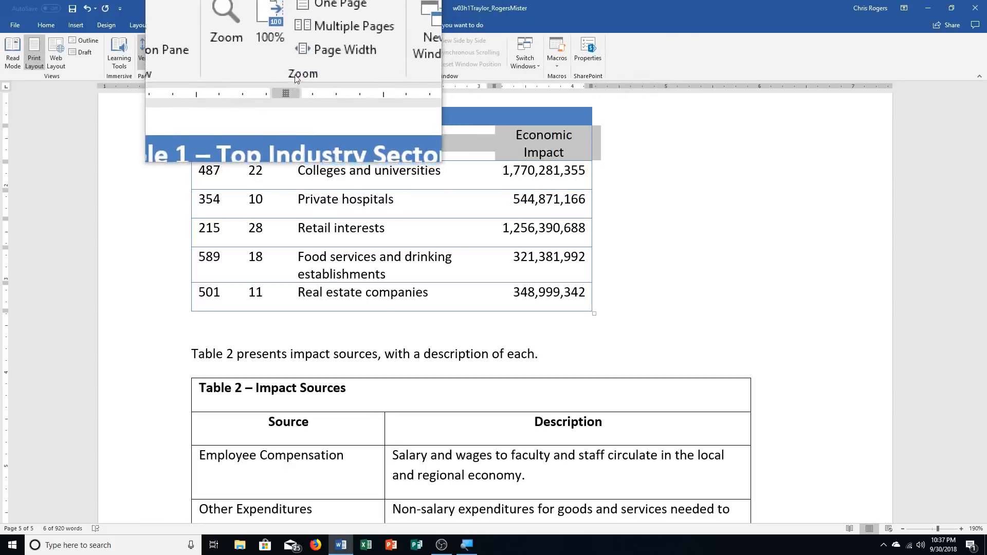
{"action": "left_click", "coordinate": [312, 40]}
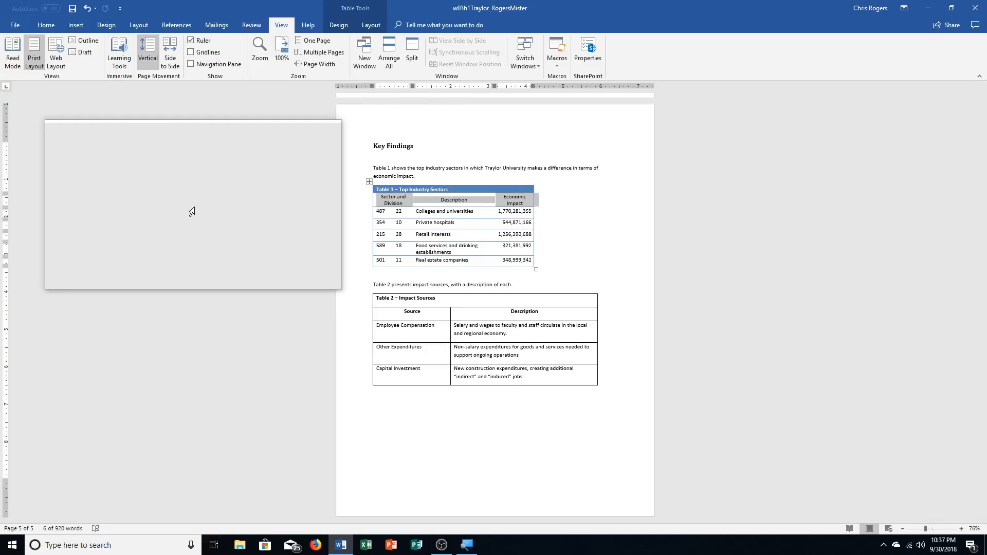
{"action": "scroll", "coordinate": [192, 211], "scroll_direction": "up", "scroll_amount": 2}
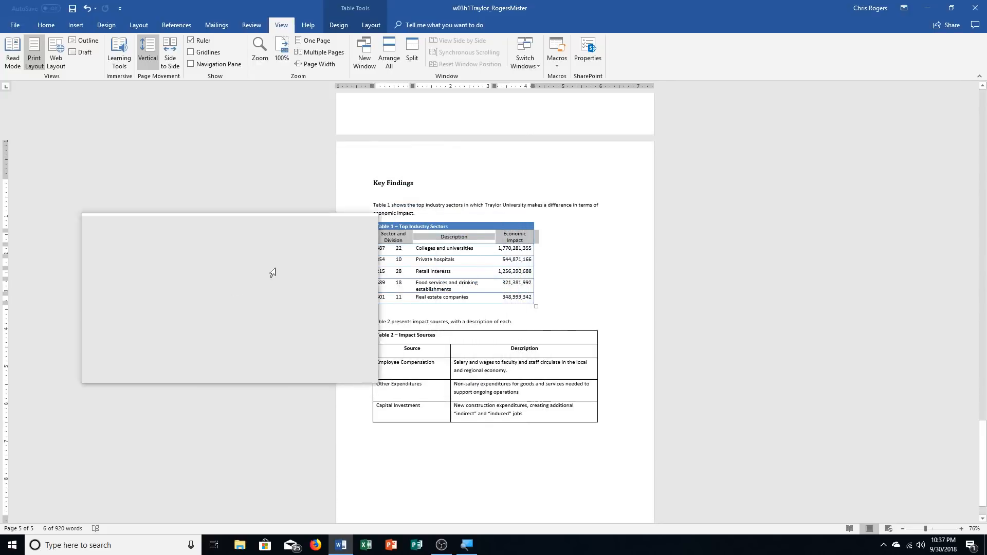
{"action": "left_click", "coordinate": [279, 47]}
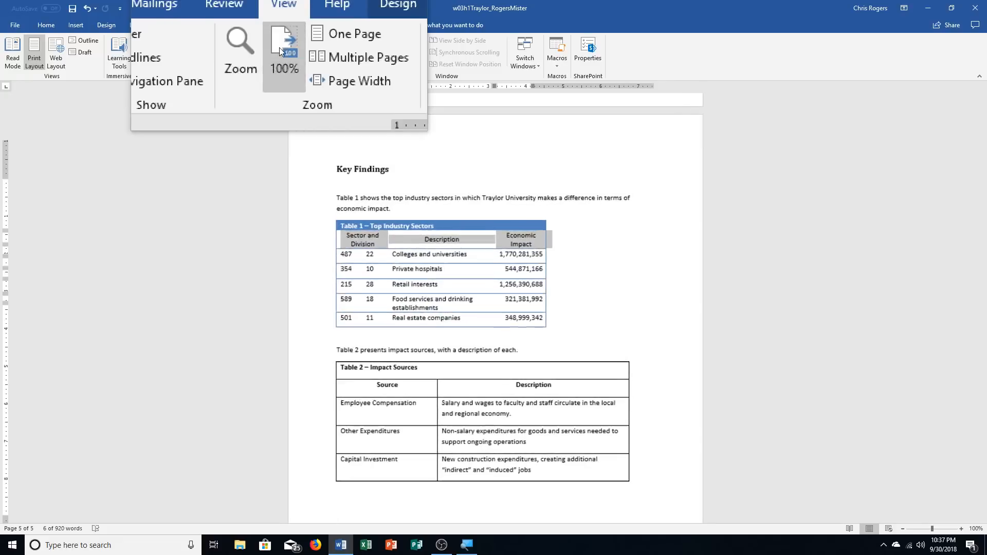
{"action": "scroll", "coordinate": [944, 539], "scroll_direction": "up", "scroll_amount": 5}
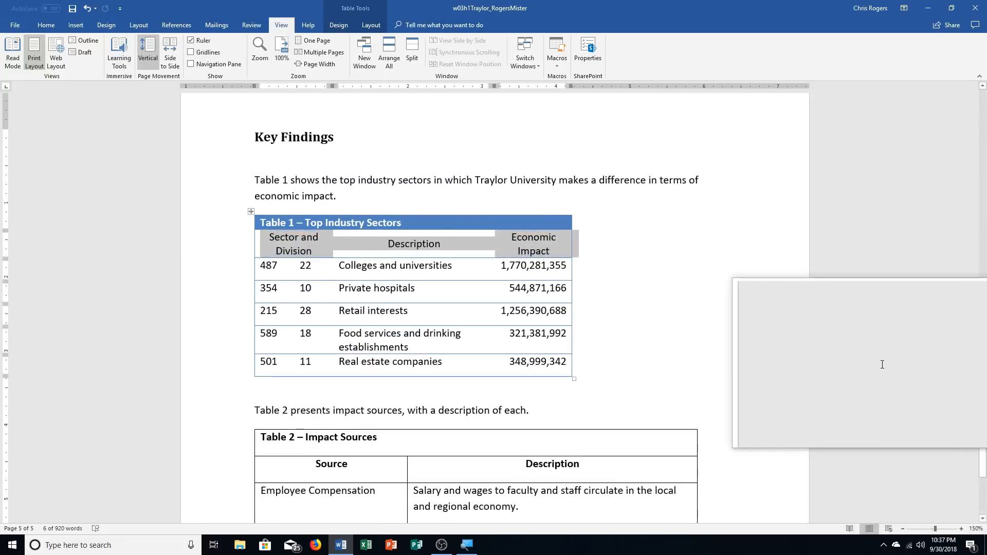
{"action": "left_click", "coordinate": [961, 536]}
{"action": "left_click", "coordinate": [962, 536]}
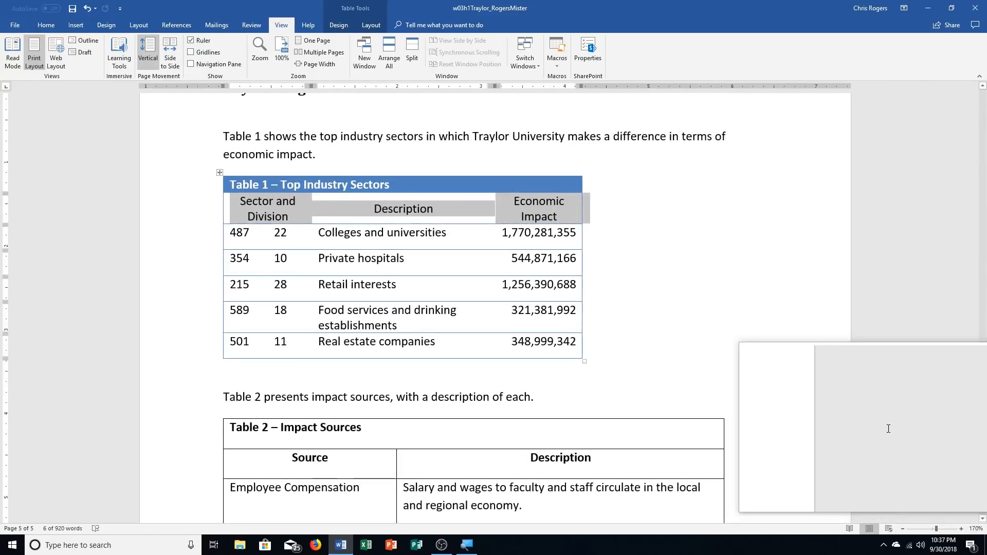
Set the alignment of Table 1 to Center on the page through its table properties.
{"action": "right_click", "coordinate": [375, 279]}
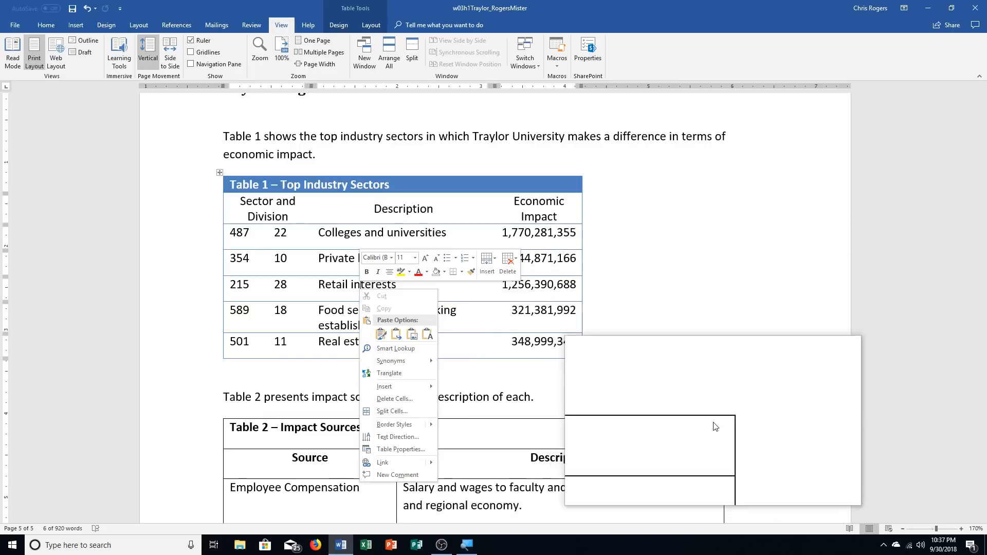
{"action": "left_click", "coordinate": [387, 452]}
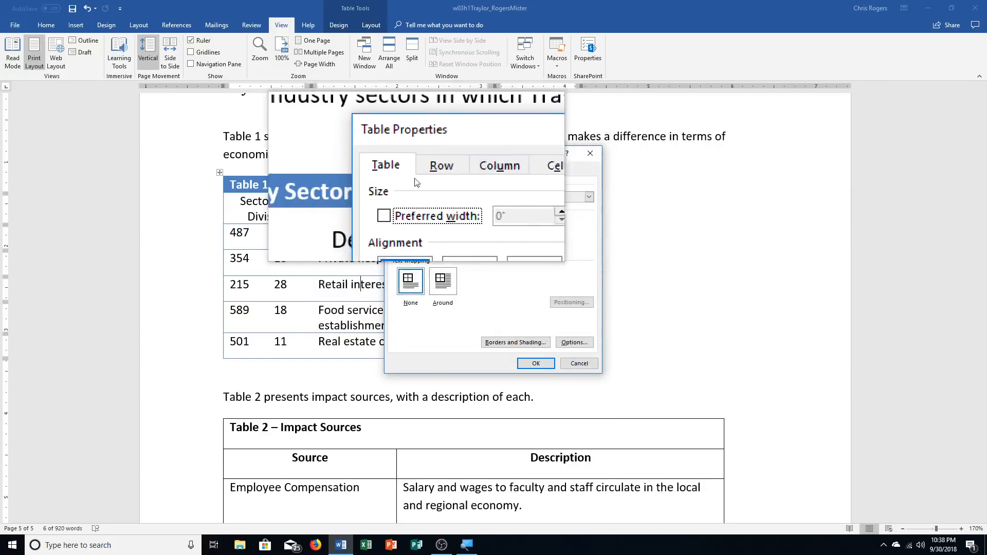
{"action": "left_click", "coordinate": [441, 241]}
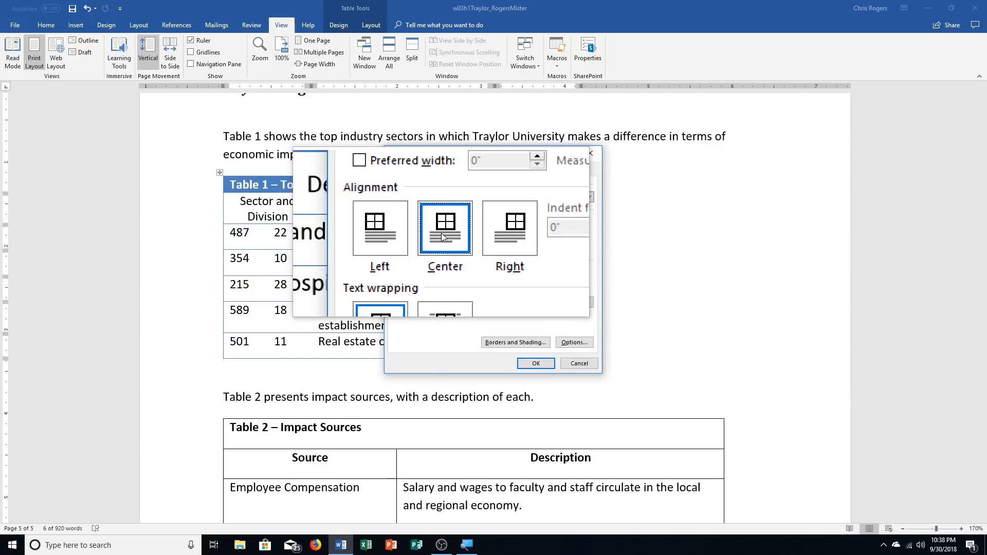
{"action": "left_click", "coordinate": [533, 367]}
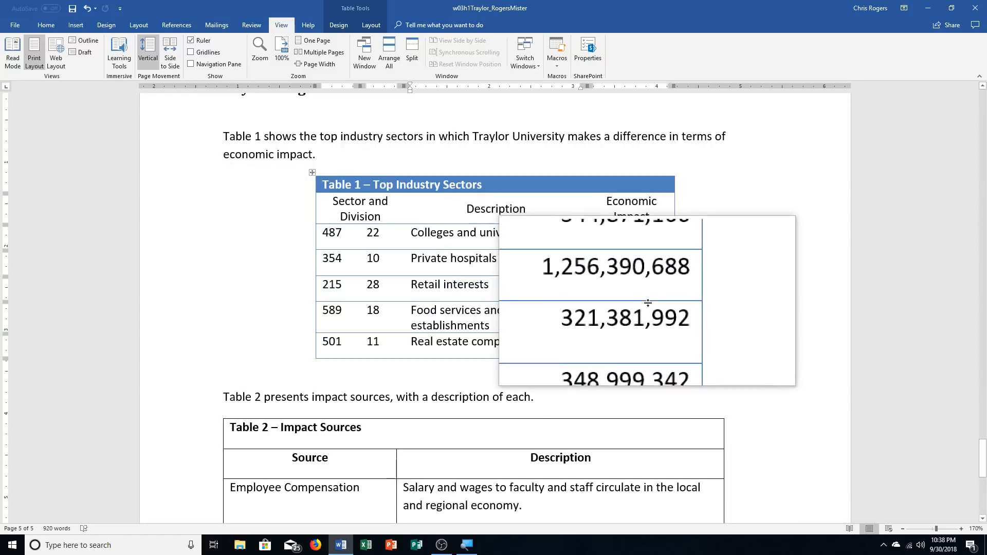
Set the alignment of Table 2 to Center on the page through its table properties.
{"action": "scroll", "coordinate": [646, 300], "scroll_direction": "down", "scroll_amount": 3}
{"action": "scroll", "coordinate": [649, 304], "scroll_direction": "down", "scroll_amount": 2}
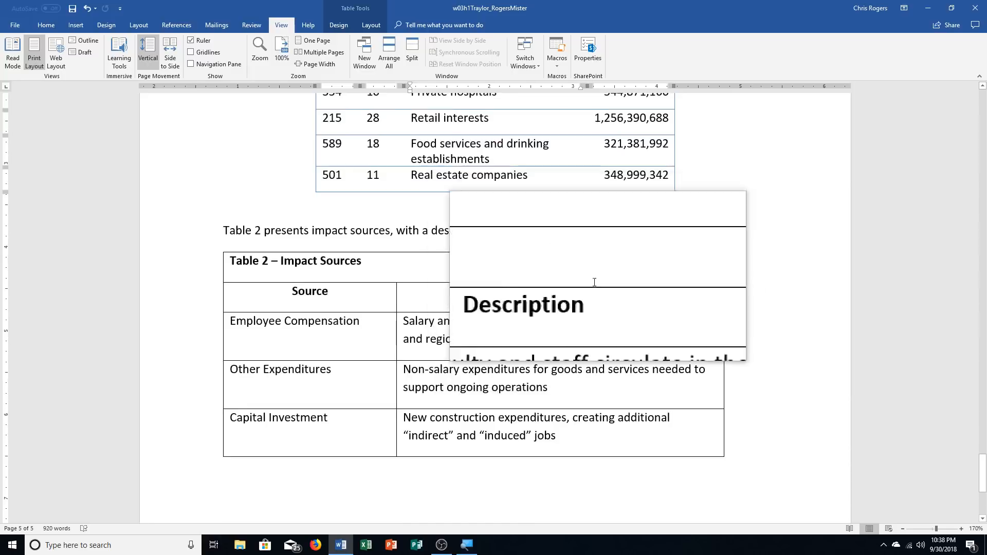
{"action": "right_click", "coordinate": [474, 320]}
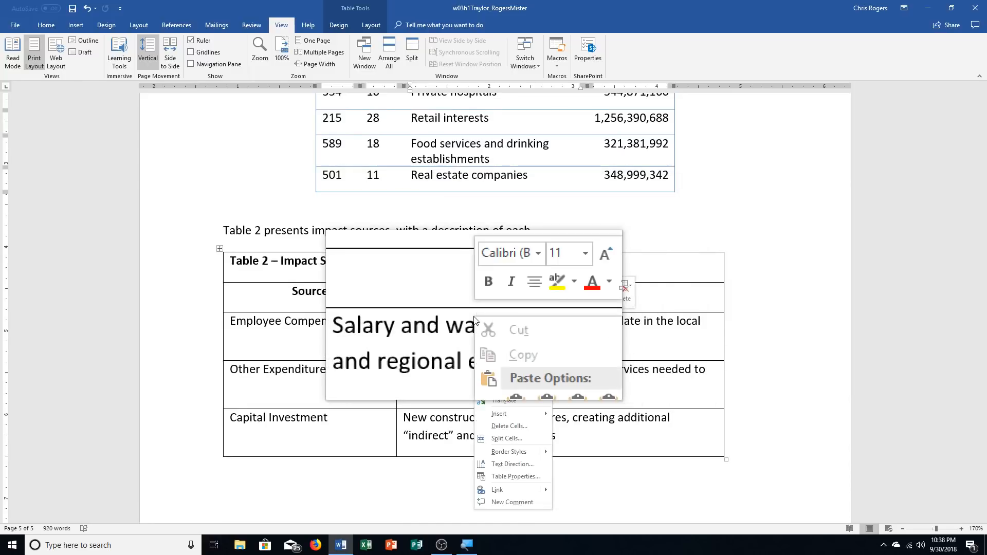
{"action": "left_click", "coordinate": [541, 480]}
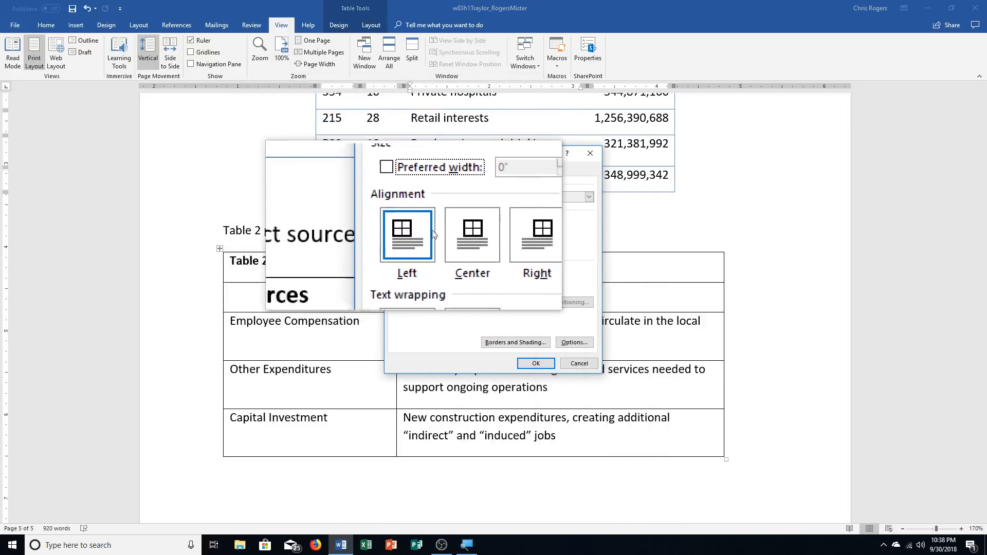
{"action": "left_click", "coordinate": [443, 229]}
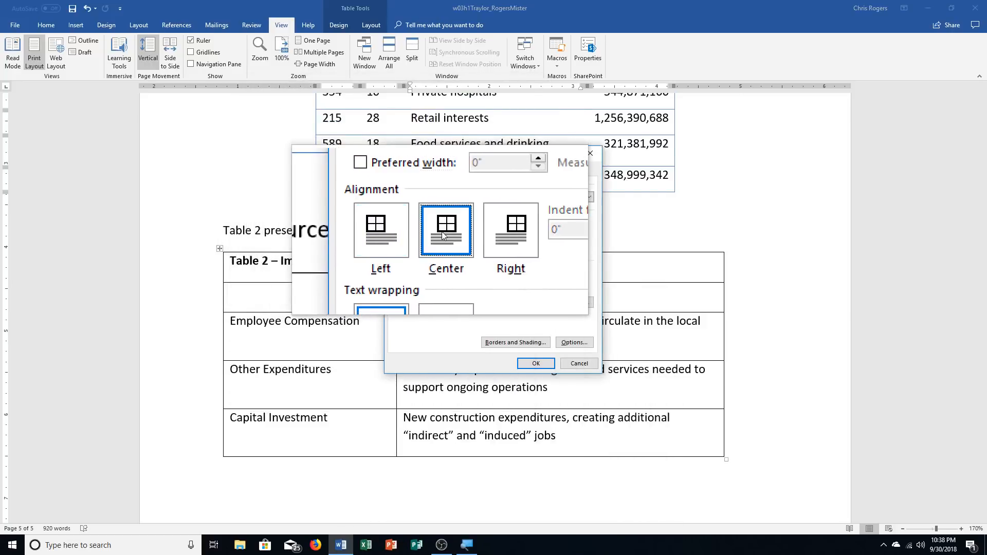
{"action": "left_click", "coordinate": [535, 368]}
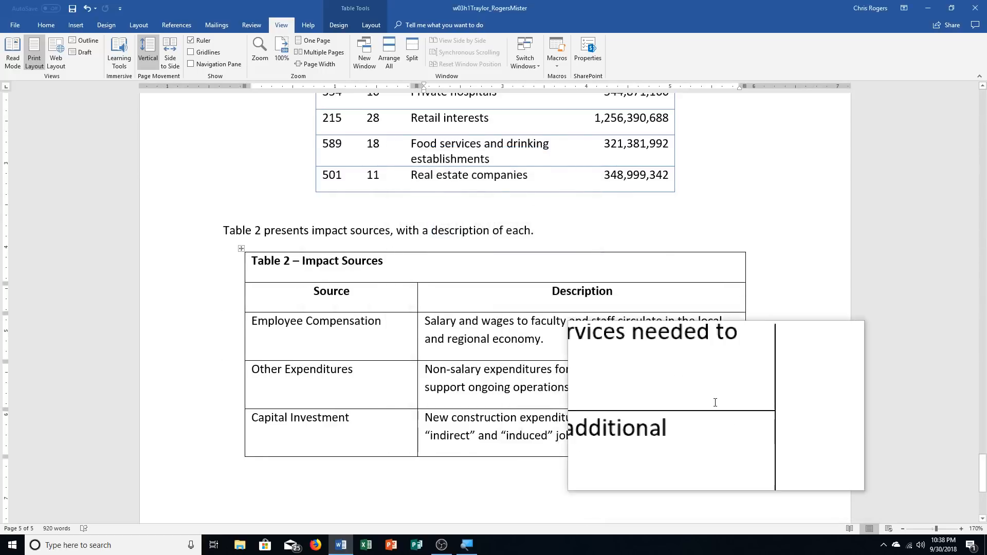
Look over both centered tables and save the report under its current file name.
{"action": "scroll", "coordinate": [716, 401], "scroll_direction": "up", "scroll_amount": 4}
{"action": "scroll", "coordinate": [716, 401], "scroll_direction": "down", "scroll_amount": 6}
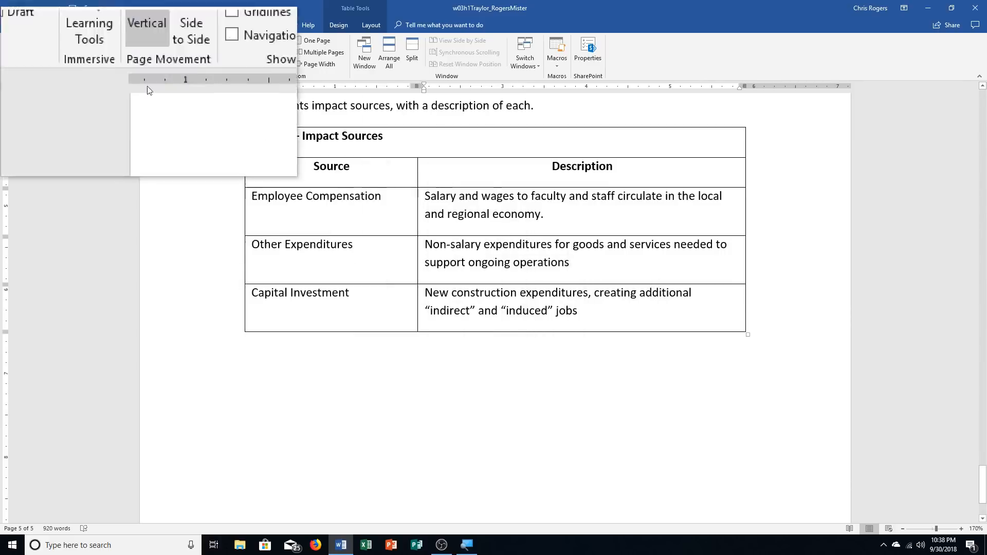
{"action": "left_click", "coordinate": [71, 12]}
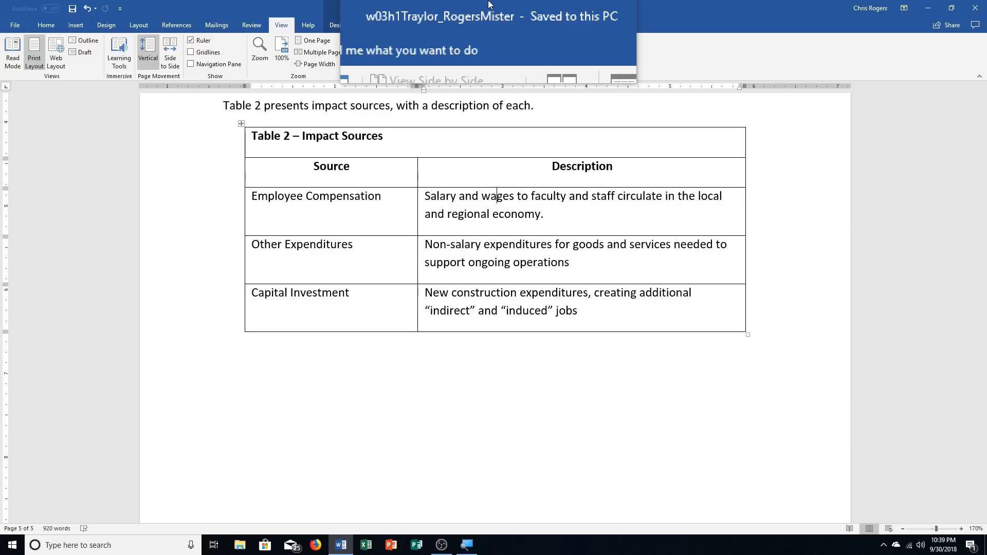
{"action": "left_click", "coordinate": [883, 545]}
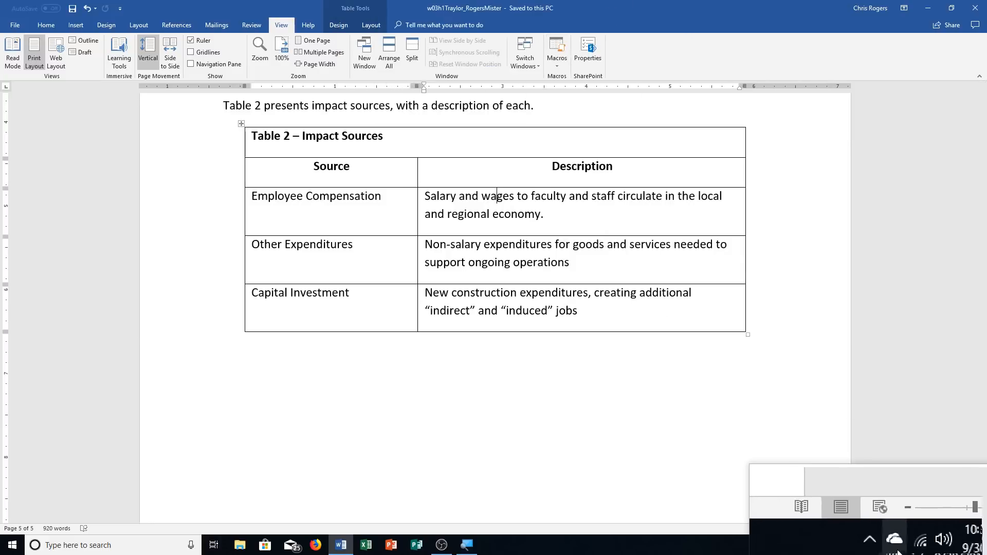